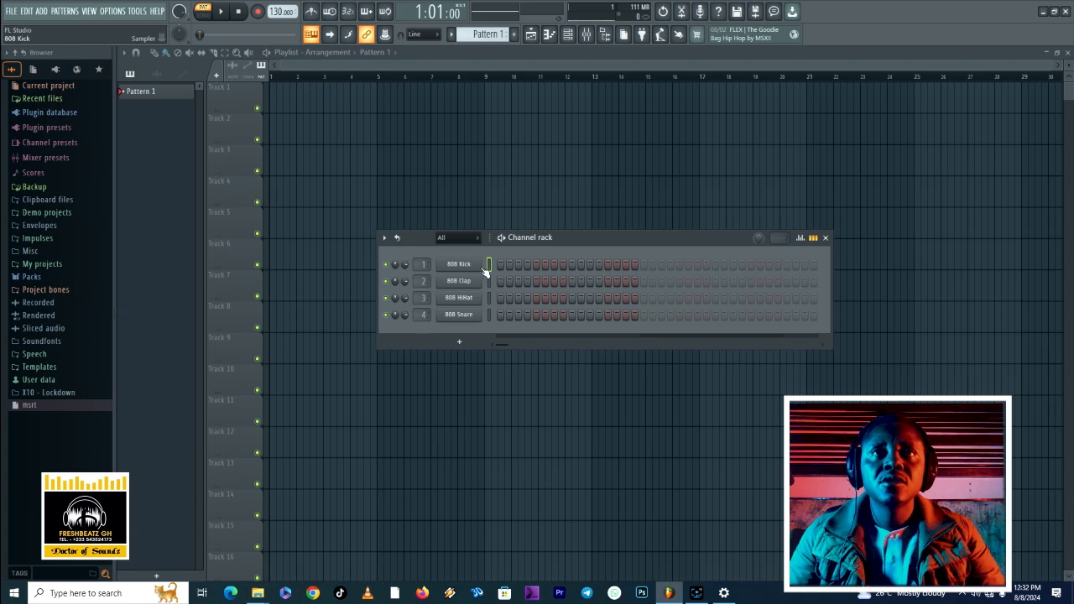
Inspect the 808 Clap channel's sampler settings and close them
{"action": "left_click", "coordinate": [463, 267]}
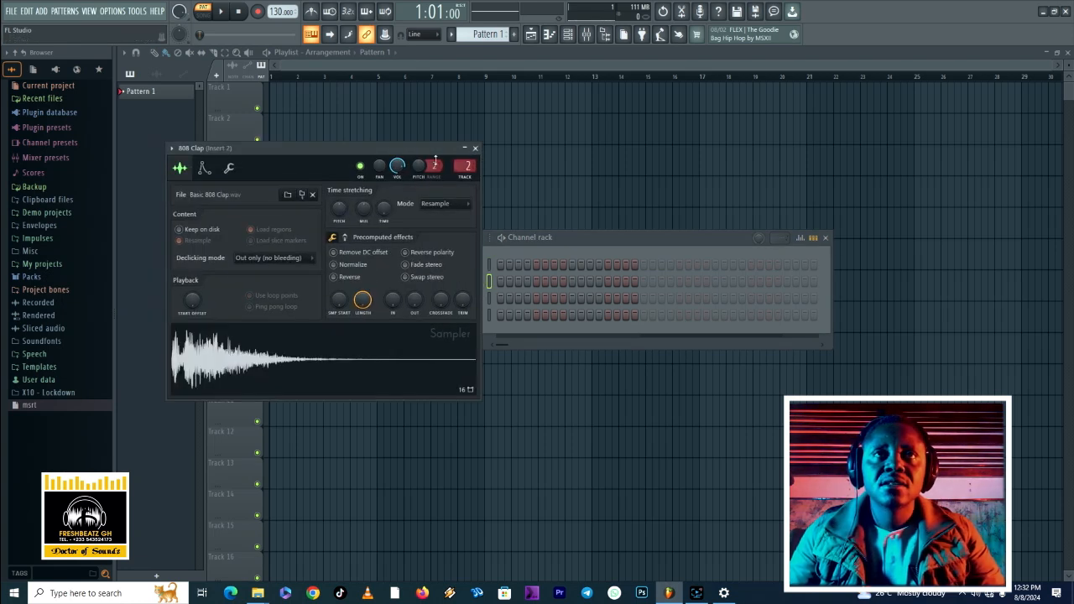
{"action": "left_click_drag", "start_coordinate": [412, 148], "coordinate": [274, 277]}
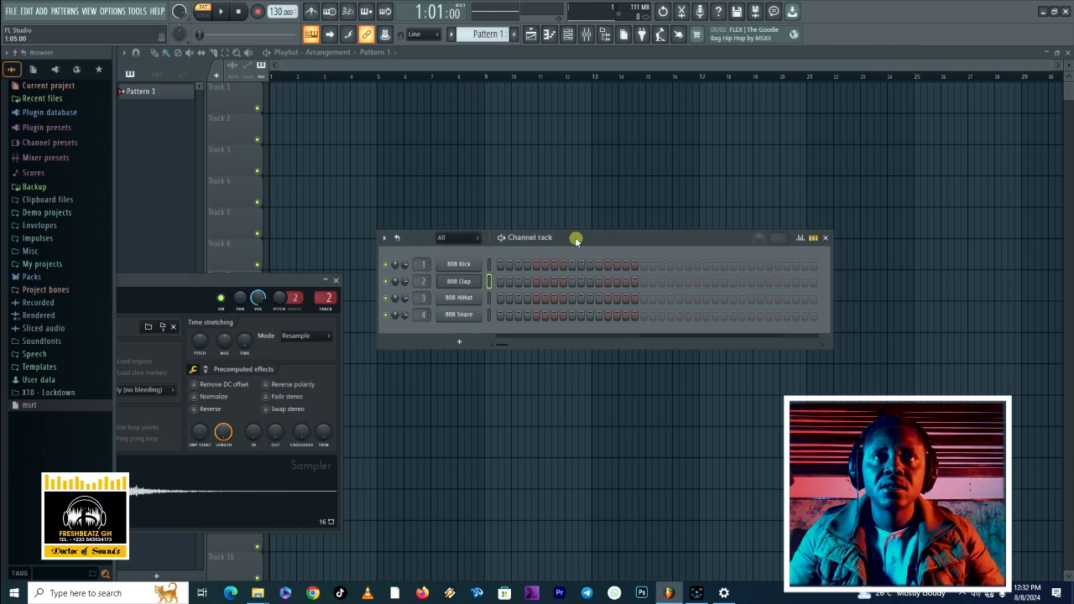
{"action": "left_click", "coordinate": [336, 281]}
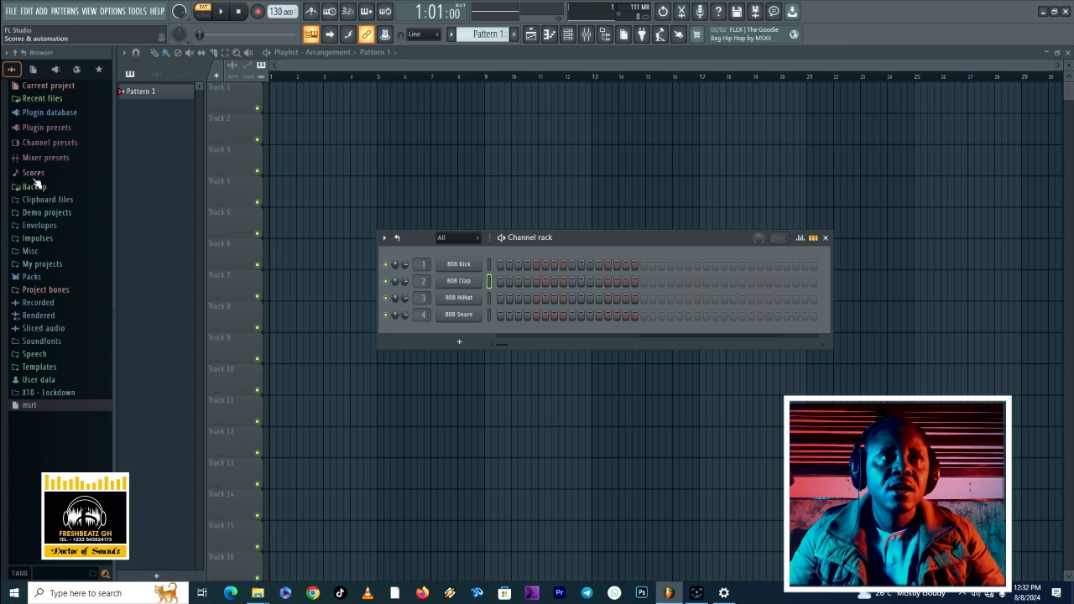
Expand the Packs library down to the Kicks folder inside the Drums pack
{"action": "left_click", "coordinate": [30, 277]}
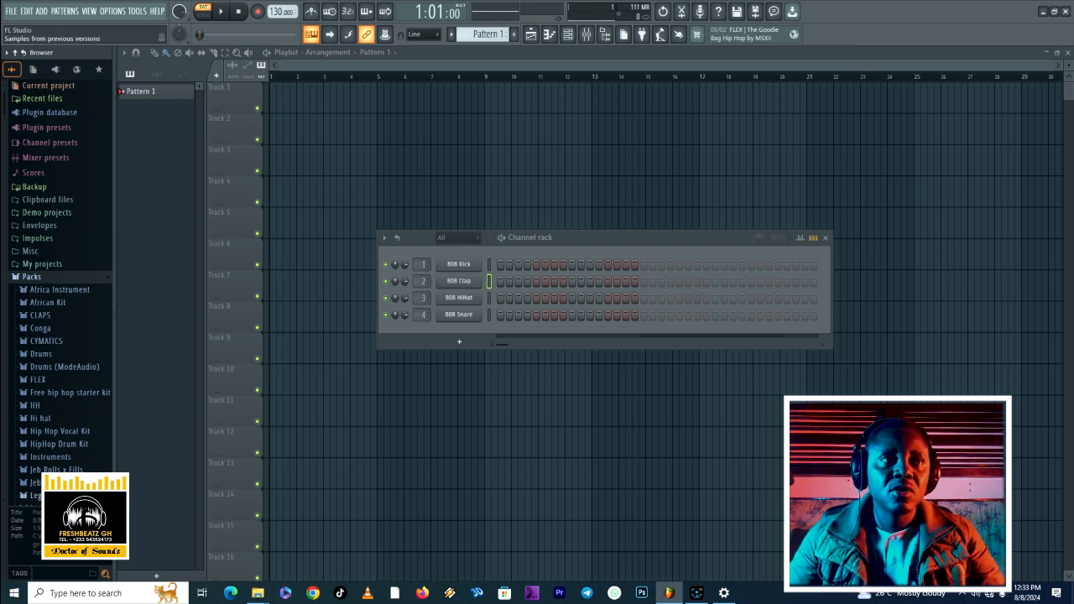
{"action": "scroll", "coordinate": [51, 436], "scroll_direction": "down", "scroll_amount": 5}
{"action": "scroll", "coordinate": [67, 288], "scroll_direction": "up", "scroll_amount": 5}
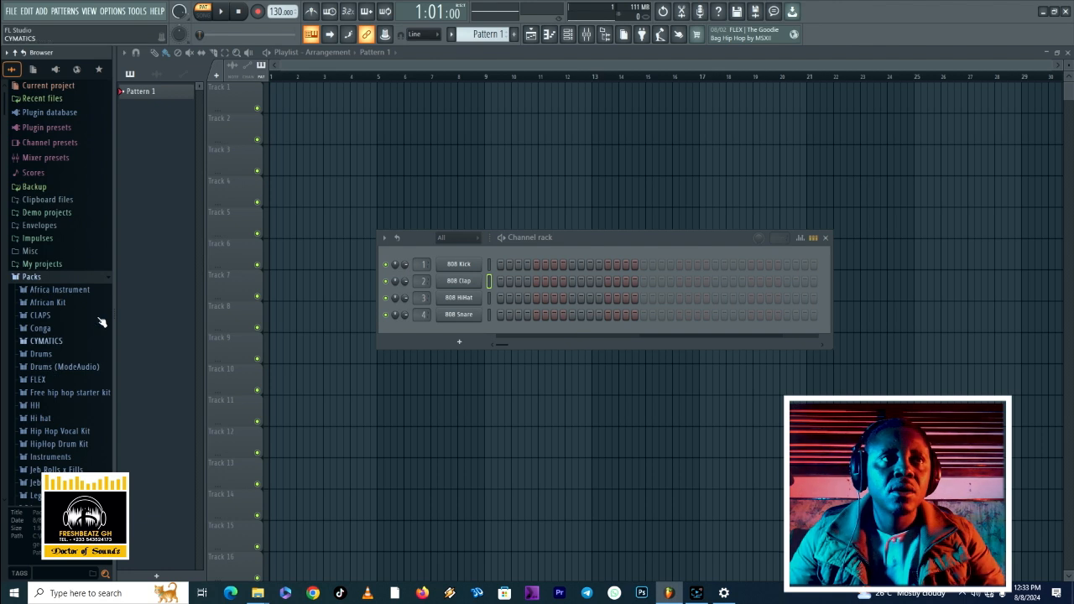
{"action": "left_click", "coordinate": [42, 354]}
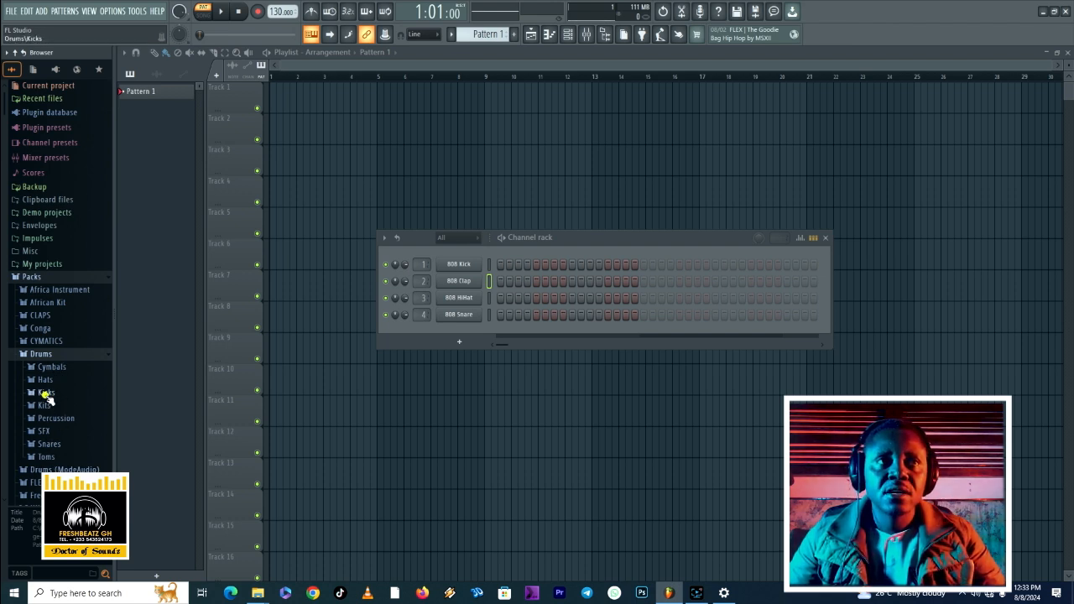
{"action": "left_click", "coordinate": [47, 394]}
Audition the 808 Kick channel's current sound and compare it with the samples in the Kicks folder, starting from 22in Kick
{"action": "left_click", "coordinate": [457, 266]}
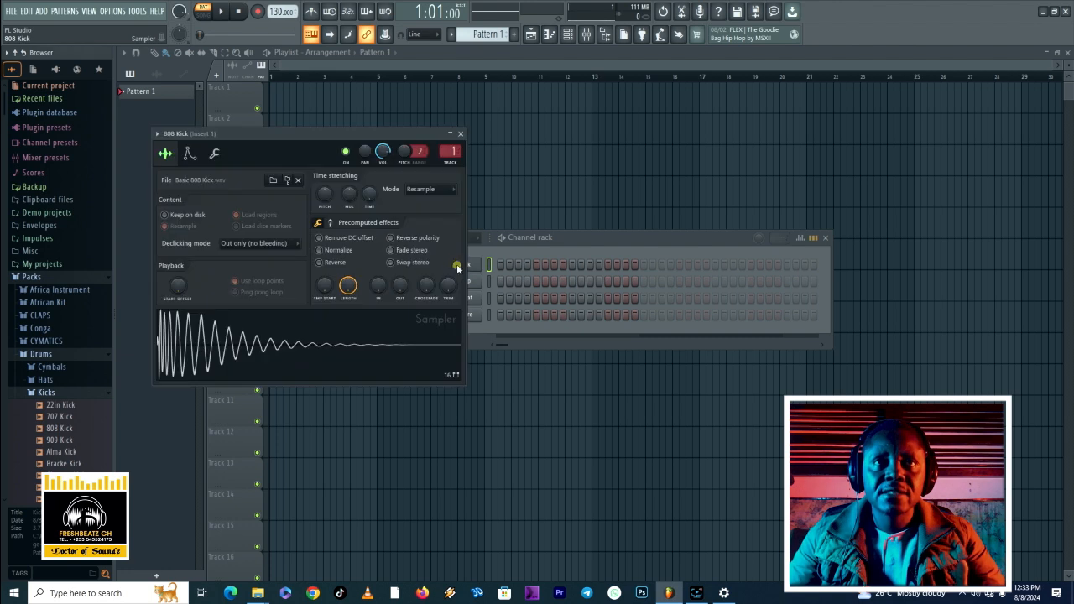
{"action": "left_click", "coordinate": [305, 338]}
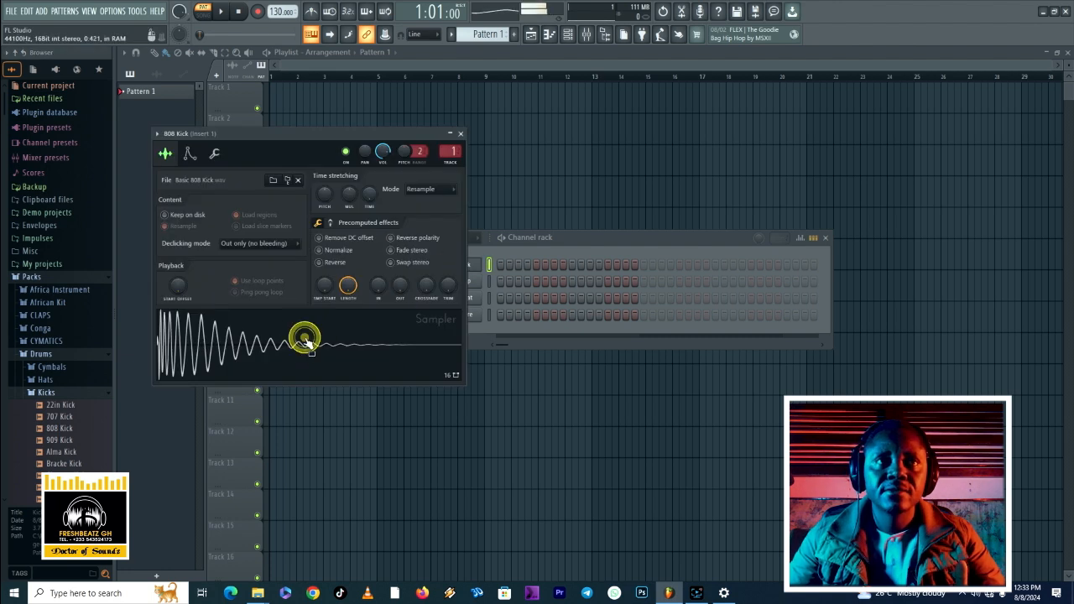
{"action": "left_click", "coordinate": [68, 407]}
{"action": "left_click", "coordinate": [65, 417]}
{"action": "left_click", "coordinate": [65, 428]}
{"action": "left_click", "coordinate": [62, 439]}
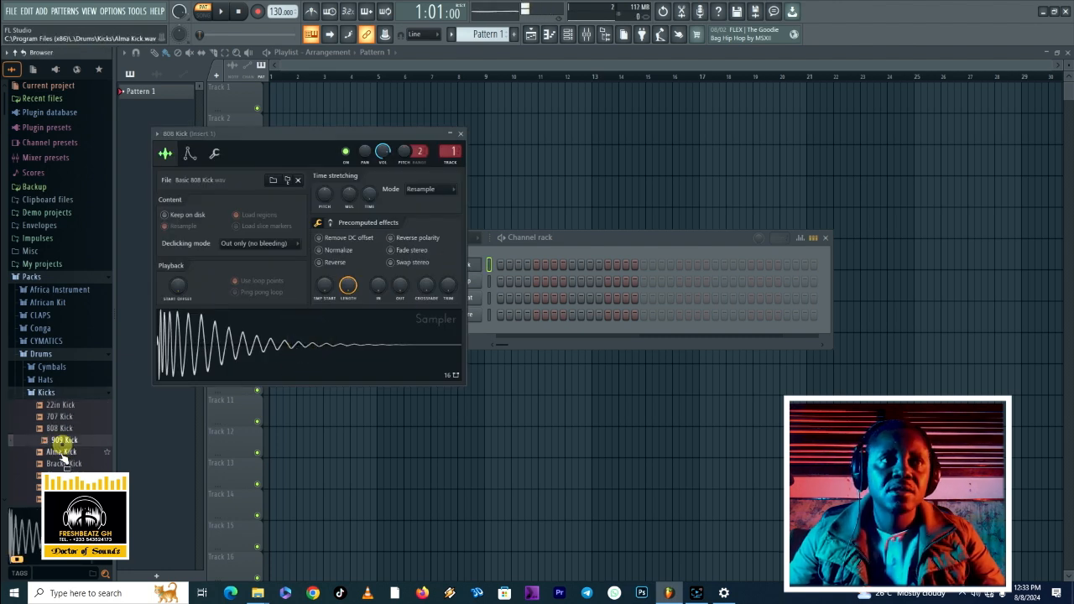
{"action": "left_click", "coordinate": [62, 451]}
{"action": "left_click", "coordinate": [64, 463]}
{"action": "left_click", "coordinate": [63, 475]}
{"action": "left_click", "coordinate": [62, 487]}
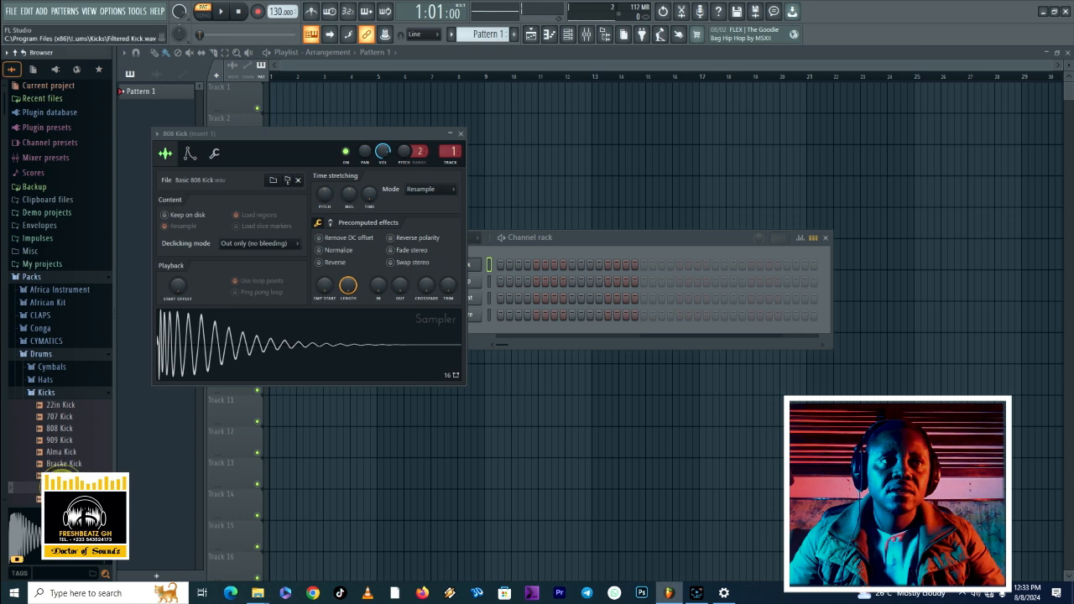
{"action": "left_click", "coordinate": [62, 499]}
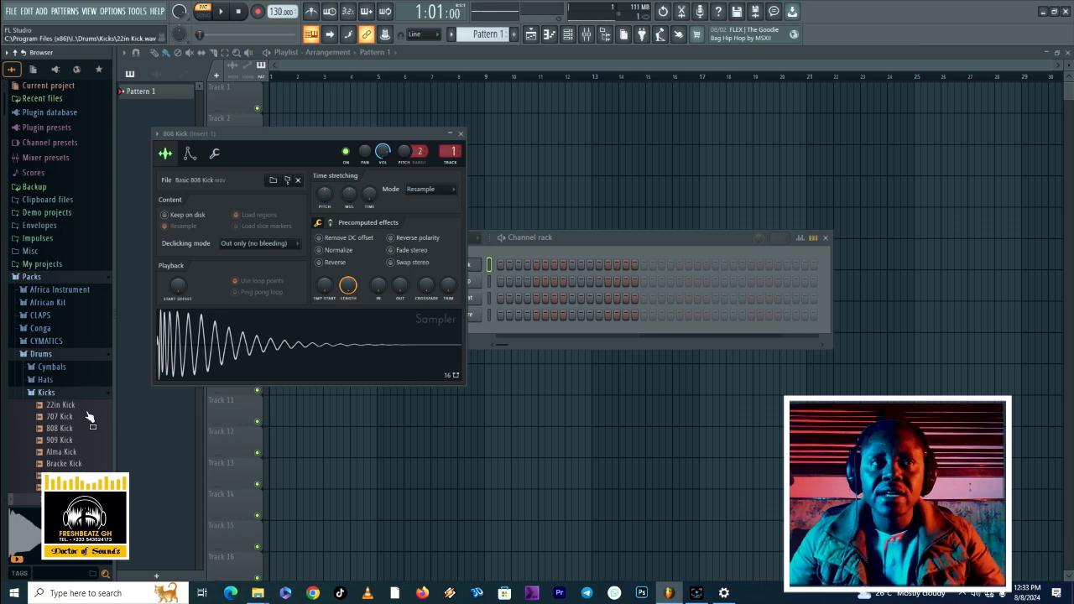
Replace the 808 Kick channel's sample with 707 Kick and audition the new sound in its sampler
{"action": "left_click_drag", "start_coordinate": [59, 416], "coordinate": [173, 383]}
{"action": "left_click", "coordinate": [592, 237]}
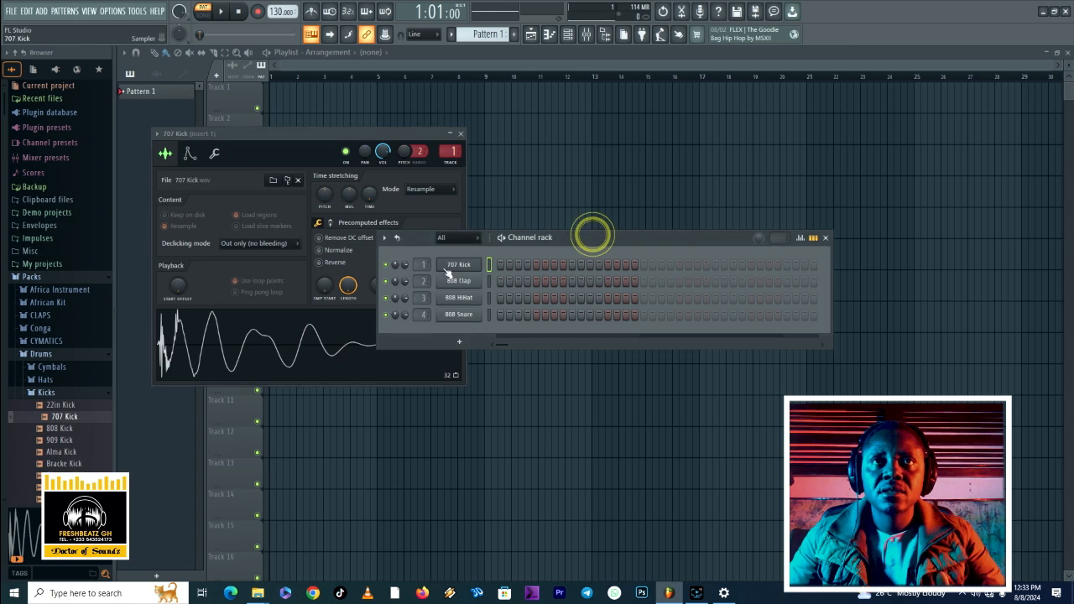
{"action": "left_click", "coordinate": [448, 268]}
{"action": "left_click", "coordinate": [454, 265]}
{"action": "left_click", "coordinate": [298, 348]}
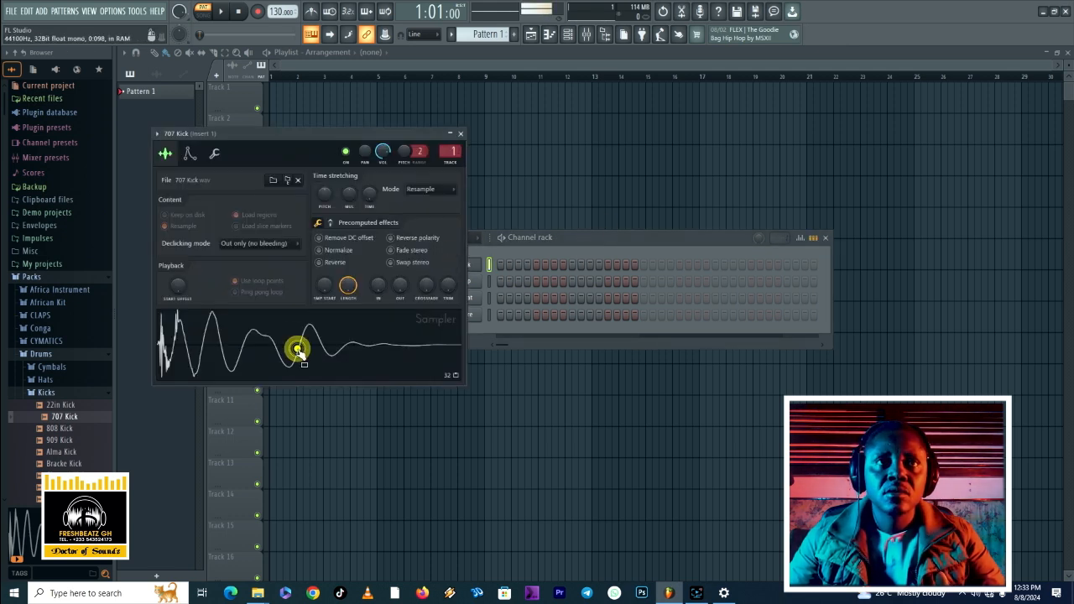
{"action": "left_click", "coordinate": [580, 240]}
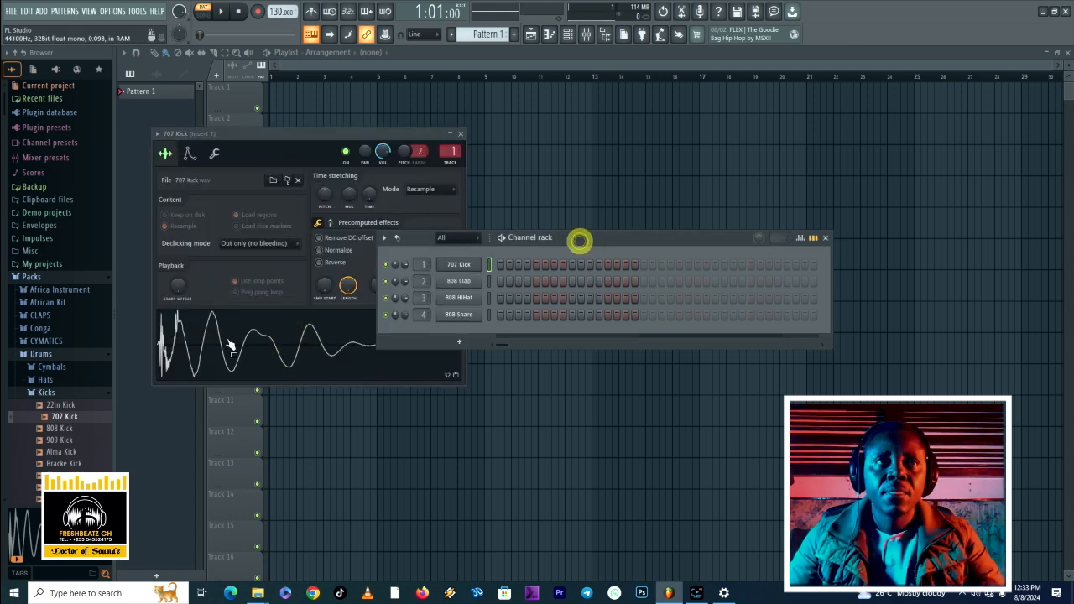
Collapse the Kicks folder and audition samples in the Drums pack's Percussion folder, starting from 707 Cowbell
{"action": "left_click", "coordinate": [50, 393]}
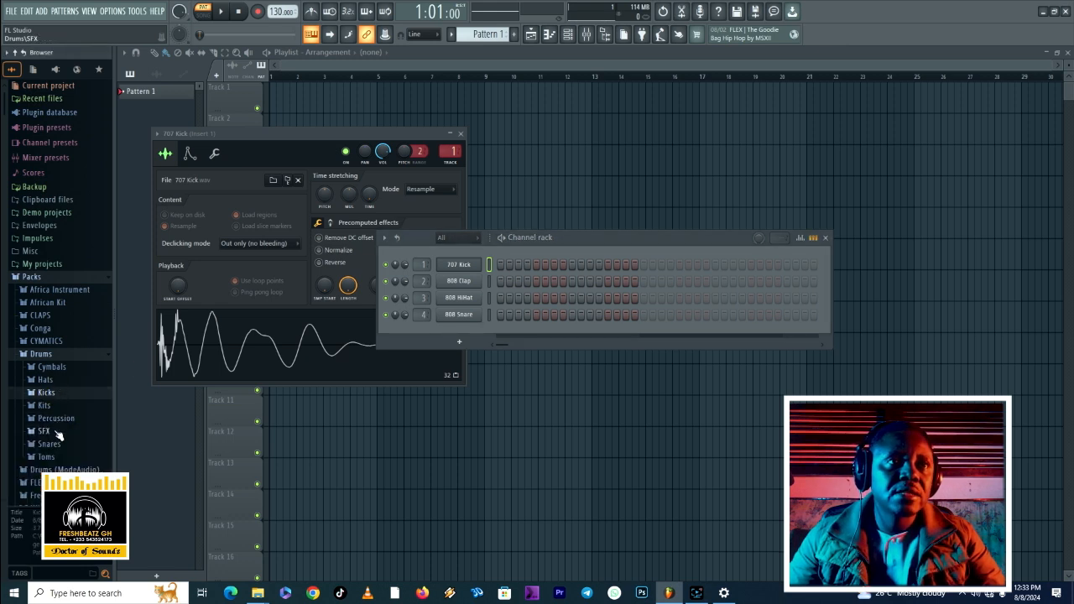
{"action": "left_click", "coordinate": [58, 418]}
{"action": "left_click", "coordinate": [67, 431]}
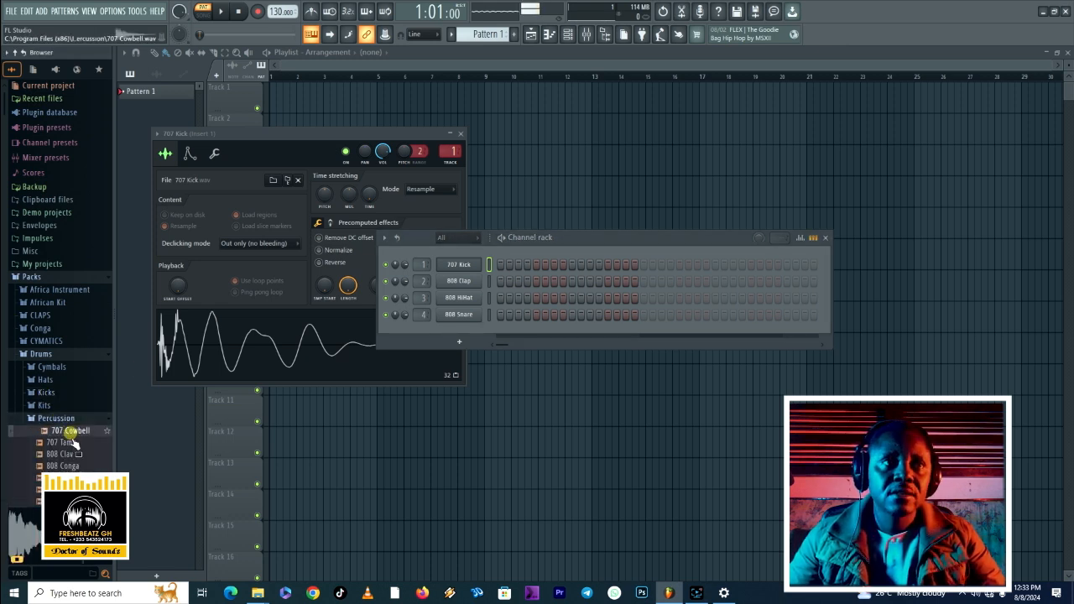
{"action": "left_click", "coordinate": [62, 442]}
{"action": "left_click", "coordinate": [68, 454]}
{"action": "left_click", "coordinate": [72, 466]}
{"action": "left_click", "coordinate": [72, 477]}
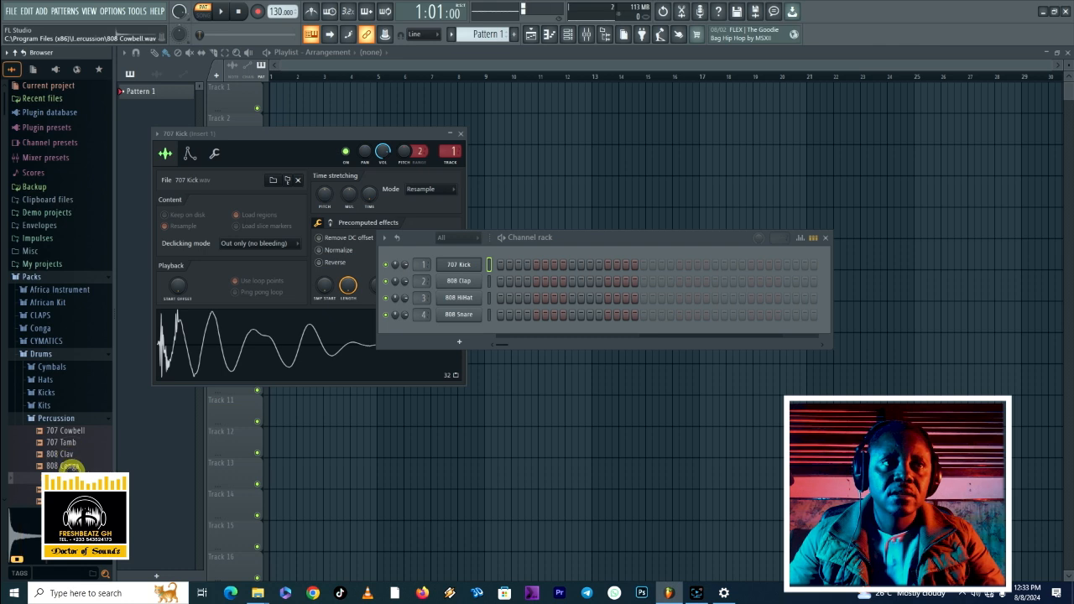
{"action": "left_click", "coordinate": [72, 490]}
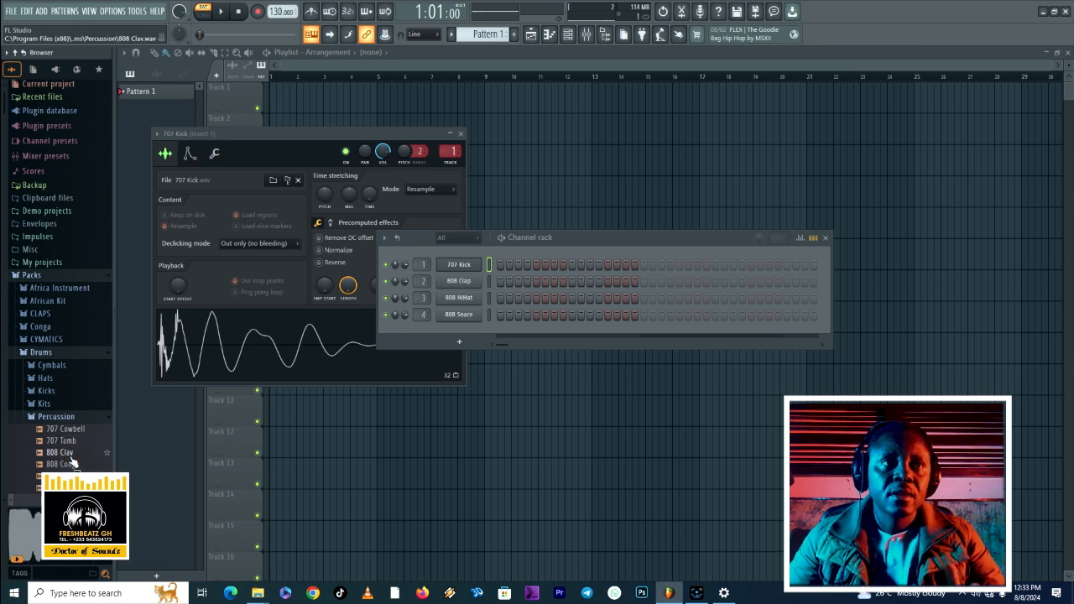
Replace the 808 Clap channel's sample with 808 Clav, audition it, and close both open sampler windows
{"action": "left_click", "coordinate": [72, 456]}
{"action": "left_click_drag", "start_coordinate": [72, 462], "coordinate": [468, 287]}
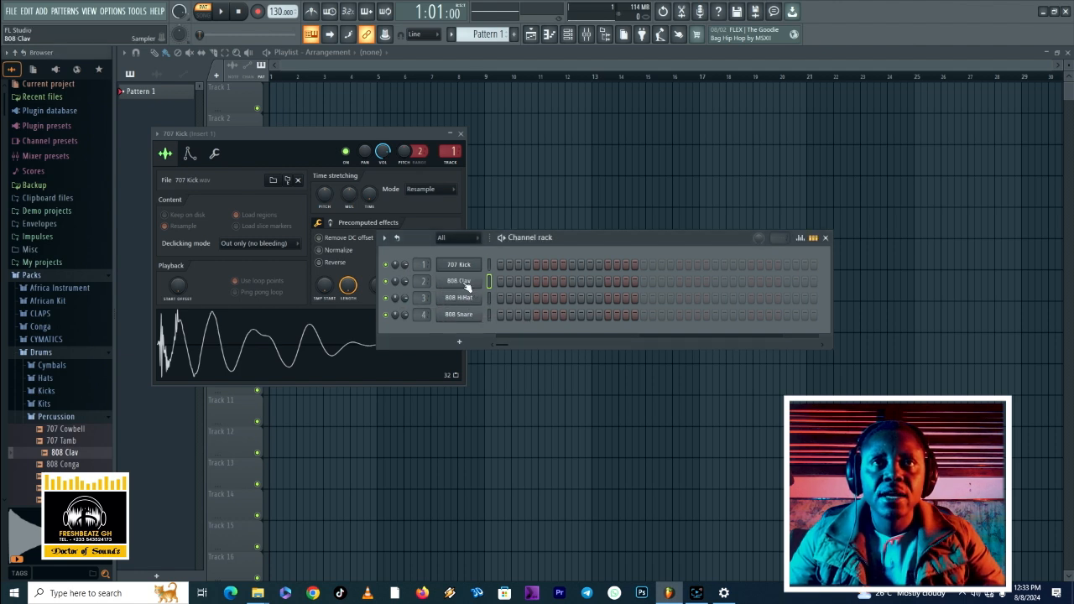
{"action": "left_click", "coordinate": [459, 281]}
{"action": "left_click", "coordinate": [242, 480]}
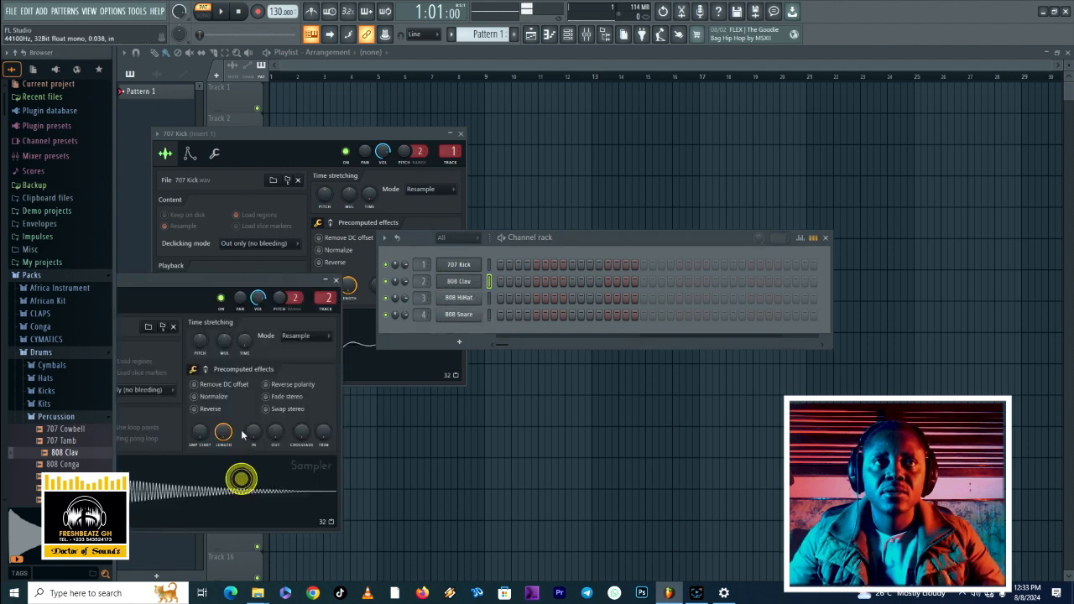
{"action": "left_click_drag", "start_coordinate": [264, 289], "coordinate": [337, 367]}
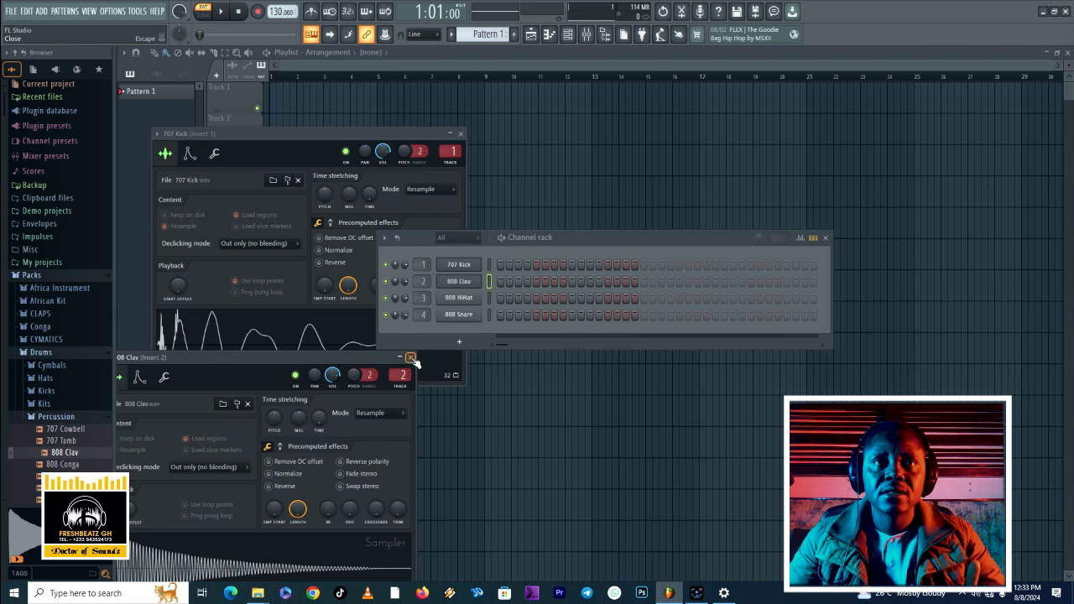
{"action": "left_click", "coordinate": [412, 360]}
{"action": "left_click", "coordinate": [460, 133]}
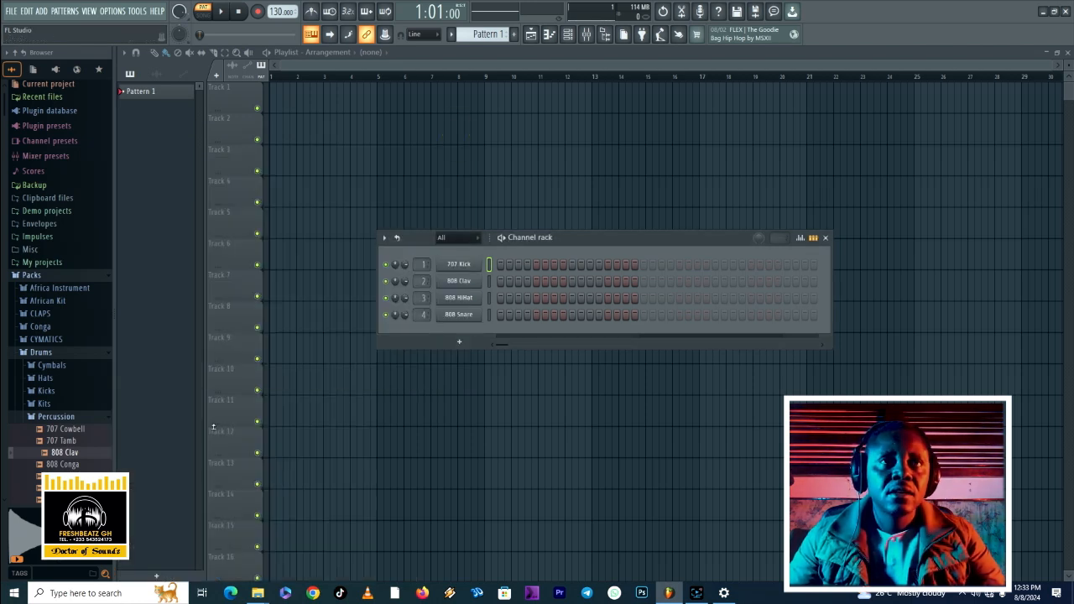
Audition the 808 HiHat and 808 Snare channels in their samplers, closing each one
{"action": "left_click", "coordinate": [460, 298]}
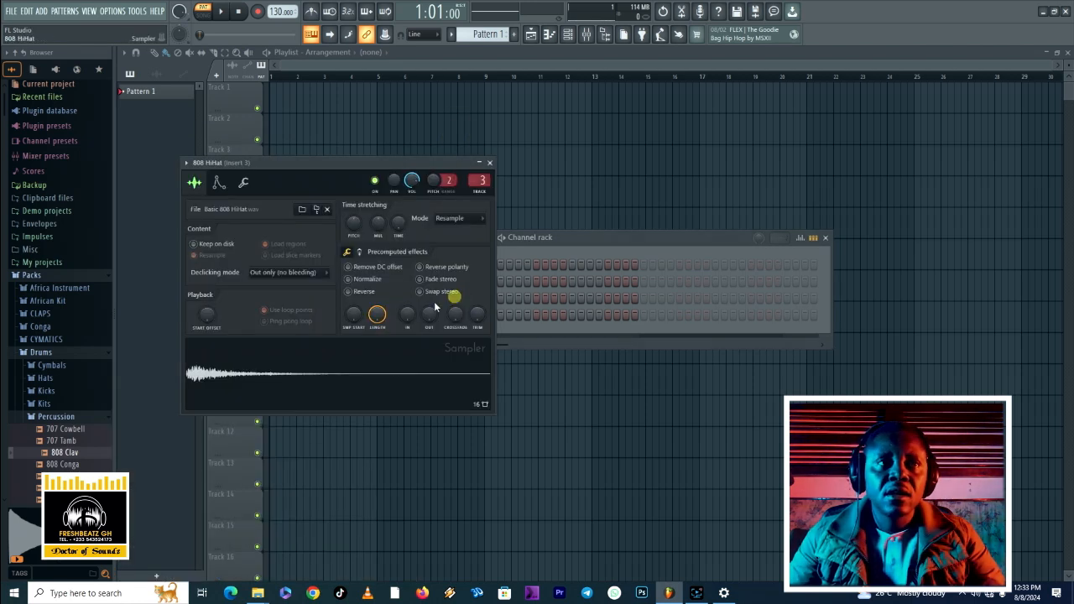
{"action": "left_click", "coordinate": [344, 375]}
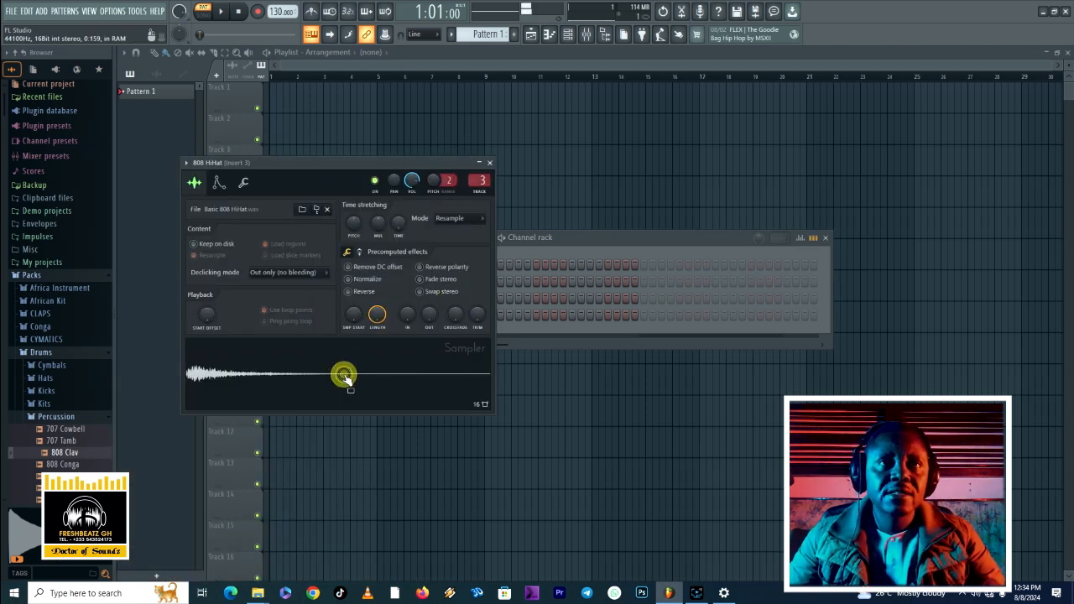
{"action": "left_click", "coordinate": [490, 163]}
{"action": "left_click", "coordinate": [464, 315]}
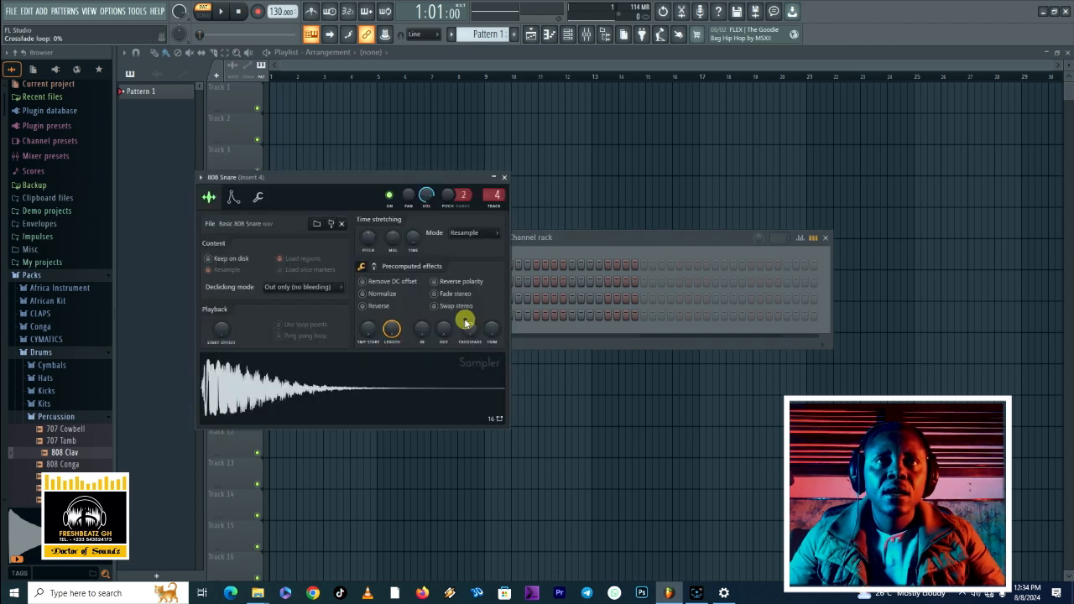
{"action": "left_click", "coordinate": [327, 382]}
{"action": "left_click", "coordinate": [504, 177]}
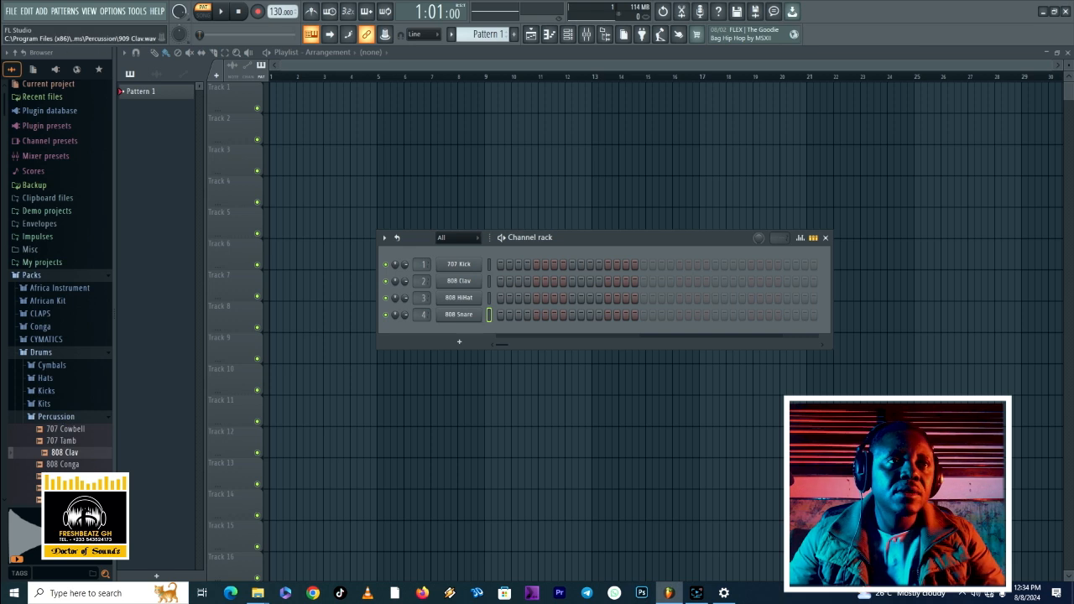
Add the 808 Conga sample as a new fifth channel and route it to mixer track 5
{"action": "left_click", "coordinate": [76, 464]}
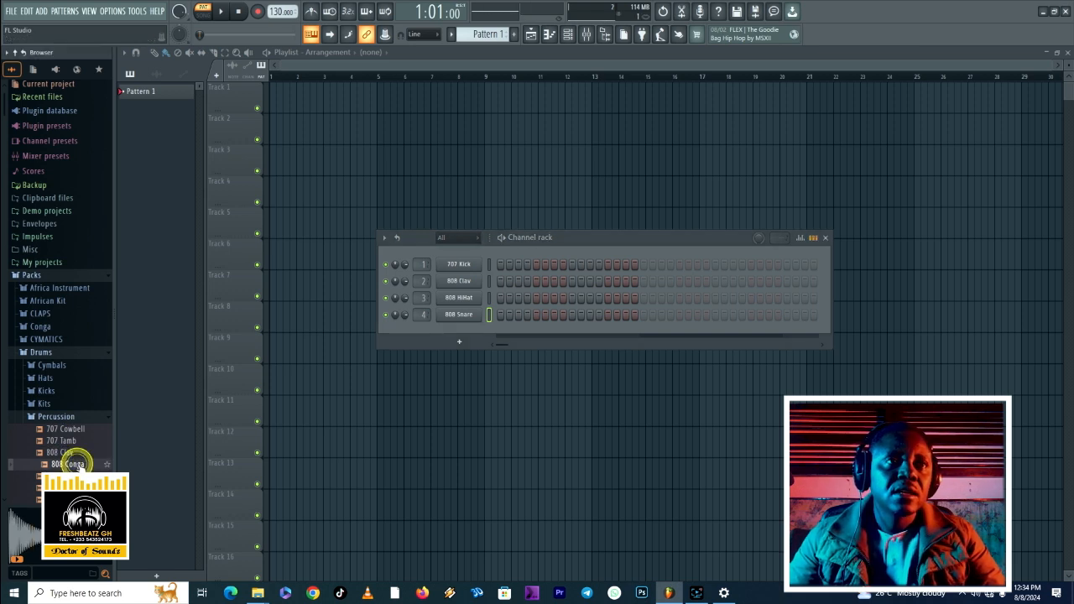
{"action": "left_click_drag", "start_coordinate": [79, 467], "coordinate": [459, 330]}
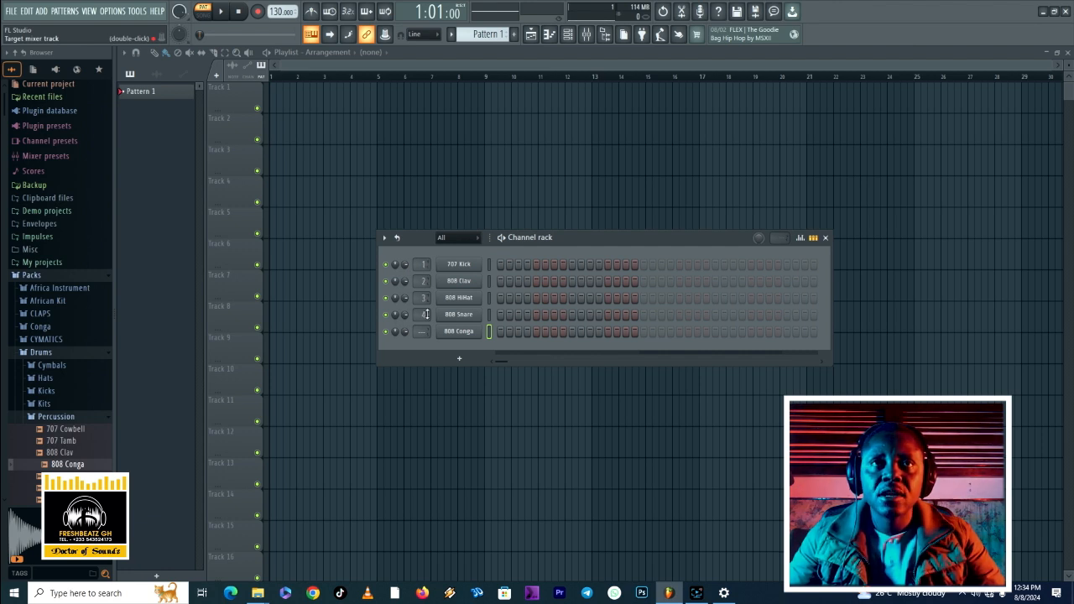
{"action": "left_click_drag", "start_coordinate": [421, 334], "coordinate": [421, 324]}
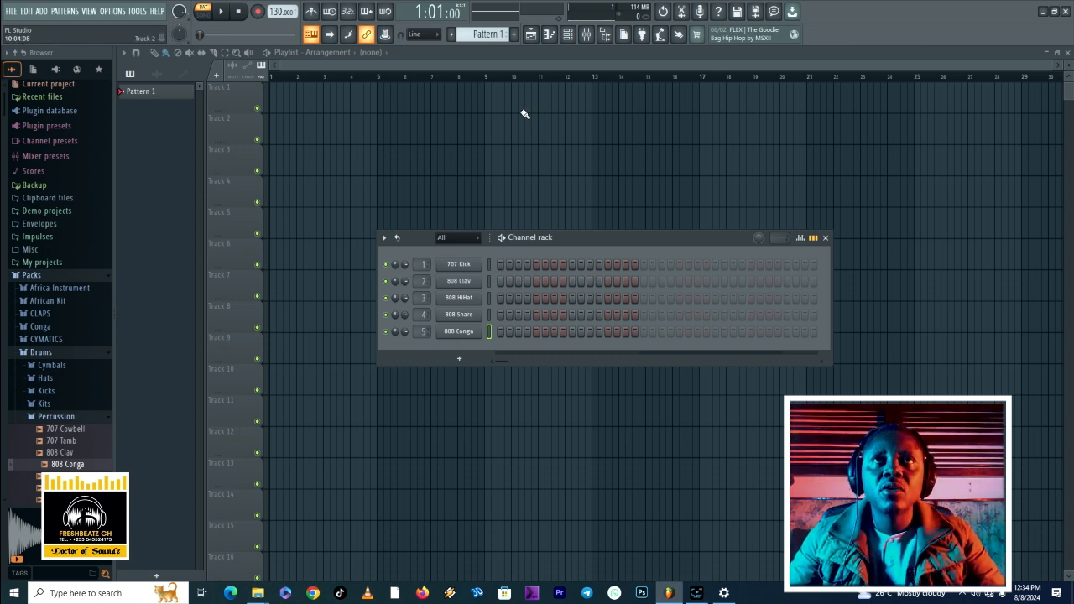
Open the mixer with the channel rack placed above it and audition 808 Conga to check its signal on Insert 5
{"action": "left_click", "coordinate": [586, 34]}
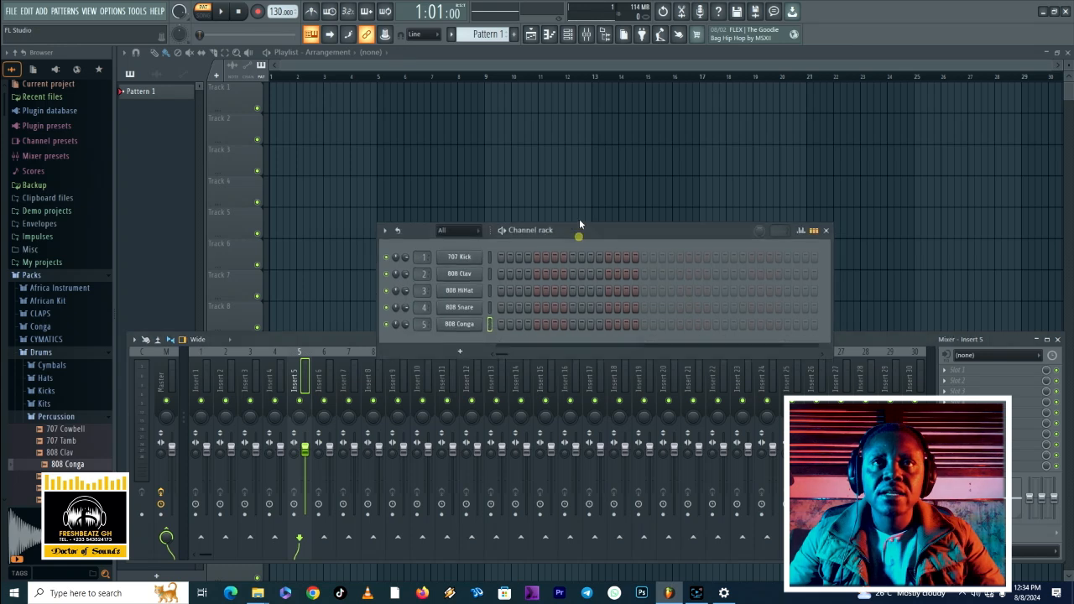
{"action": "left_click_drag", "start_coordinate": [576, 237], "coordinate": [578, 111]}
{"action": "left_click", "coordinate": [467, 211]}
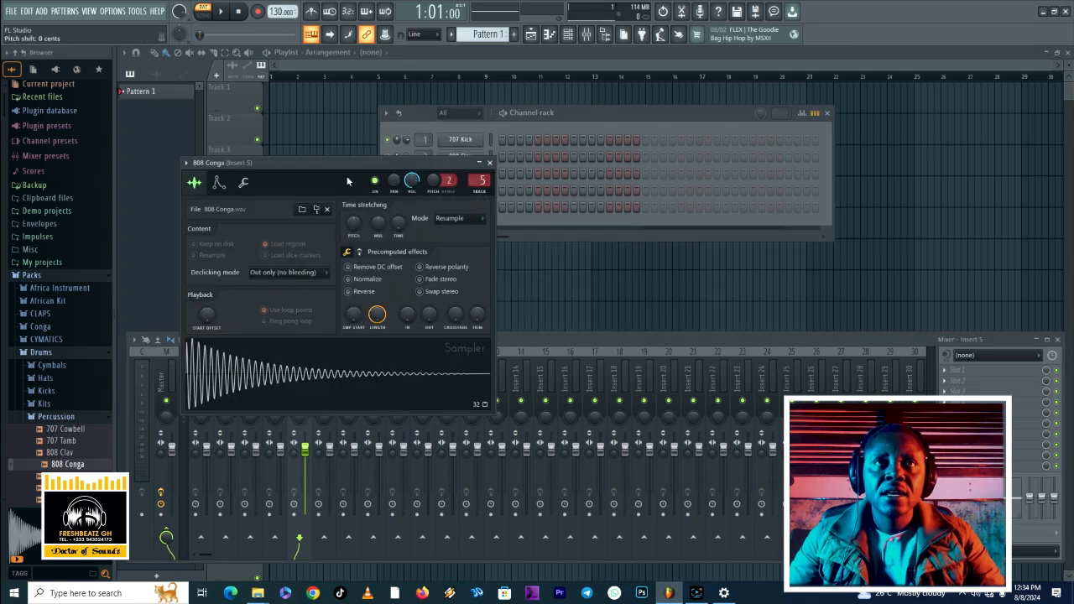
{"action": "left_click_drag", "start_coordinate": [343, 165], "coordinate": [710, 179]}
{"action": "left_click", "coordinate": [593, 398]}
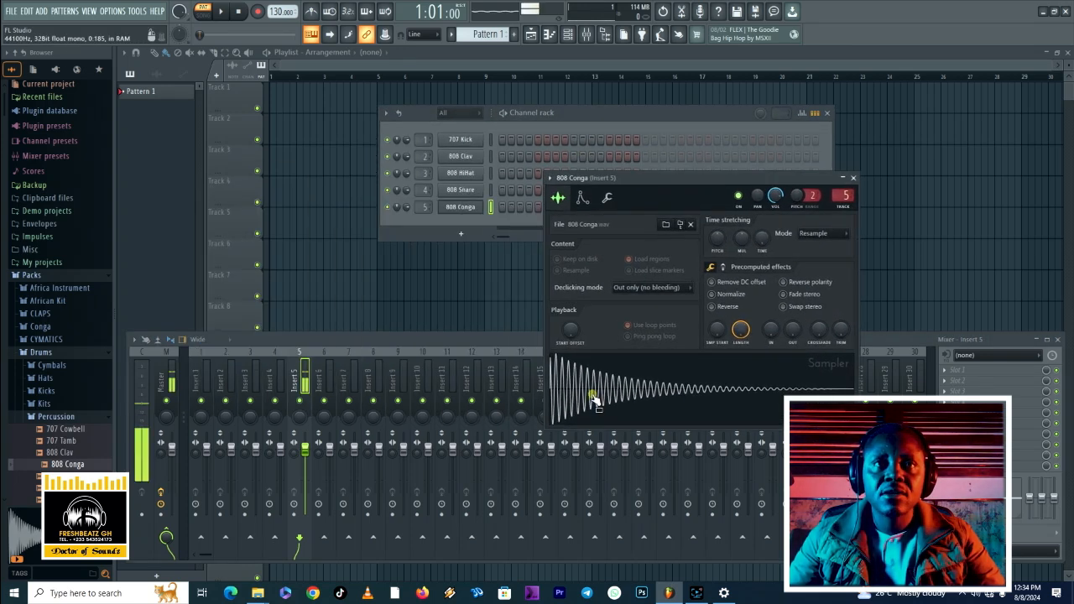
{"action": "left_click", "coordinate": [592, 398]}
{"action": "left_click", "coordinate": [589, 395]}
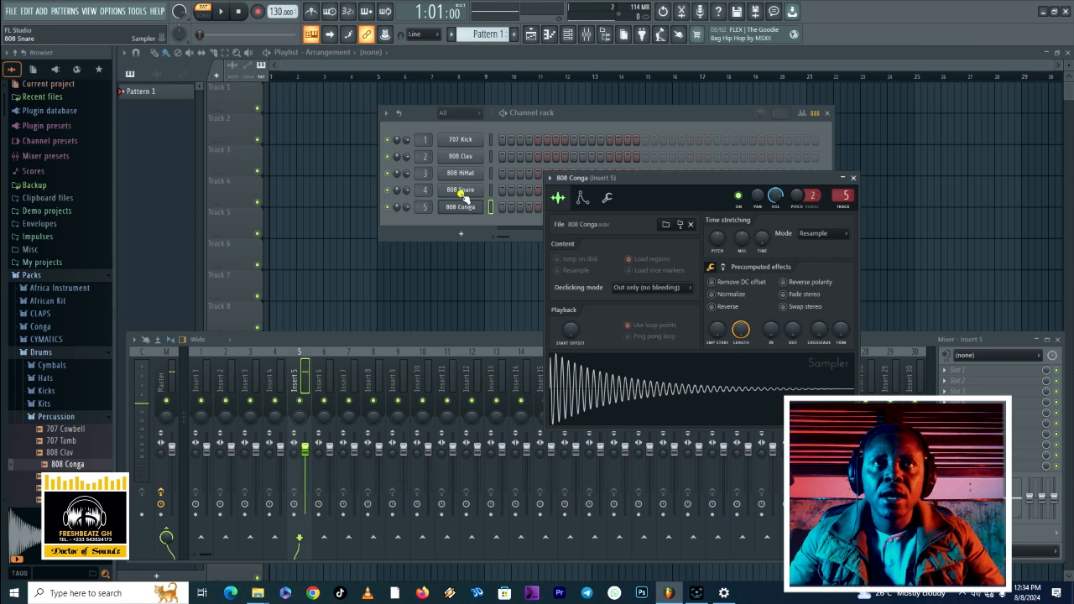
Audition the 808 Snare channel in its sampler to check its signal on mixer Insert 4
{"action": "left_click", "coordinate": [460, 190]}
{"action": "left_click_drag", "start_coordinate": [353, 176], "coordinate": [690, 204]}
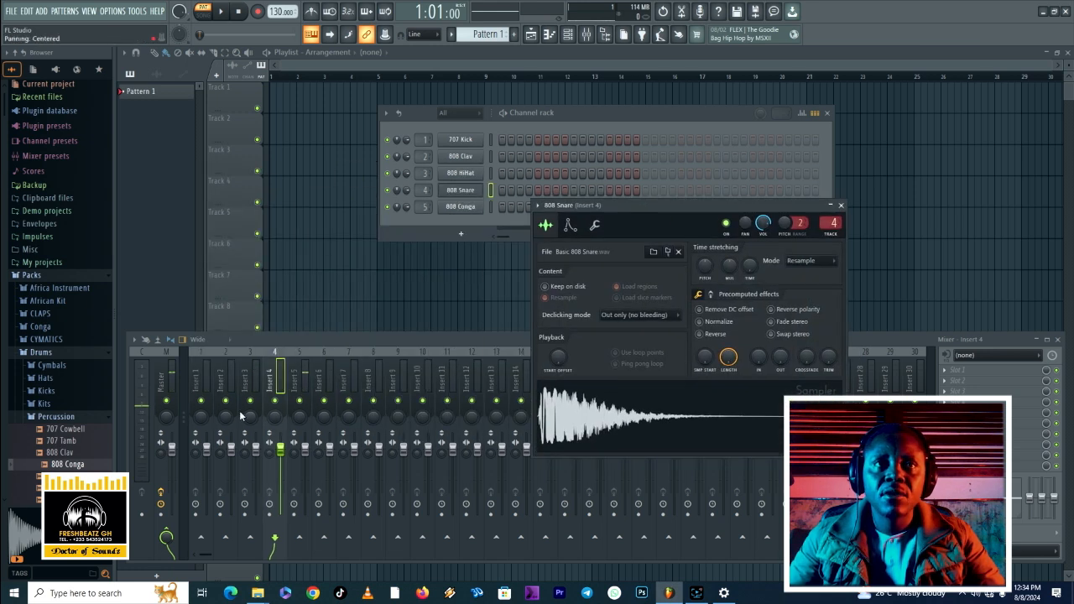
{"action": "left_click", "coordinate": [555, 419]}
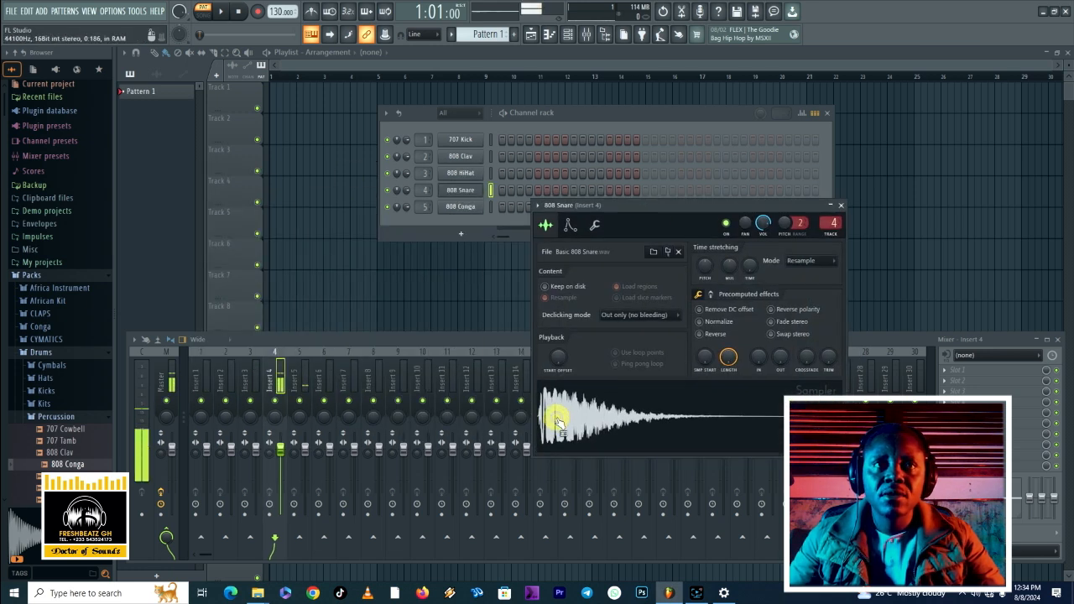
Audition the 808 HiHat channel in its sampler to check its signal on mixer Insert 3, closing the sampler
{"action": "left_click", "coordinate": [460, 173]}
{"action": "left_click", "coordinate": [286, 382]}
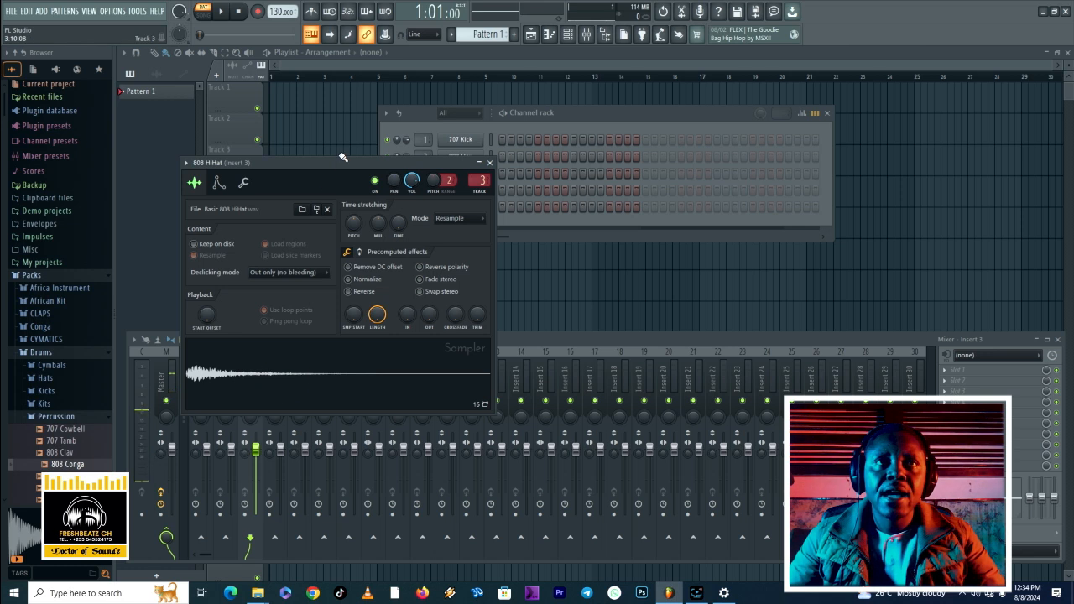
{"action": "left_click_drag", "start_coordinate": [336, 163], "coordinate": [736, 172]}
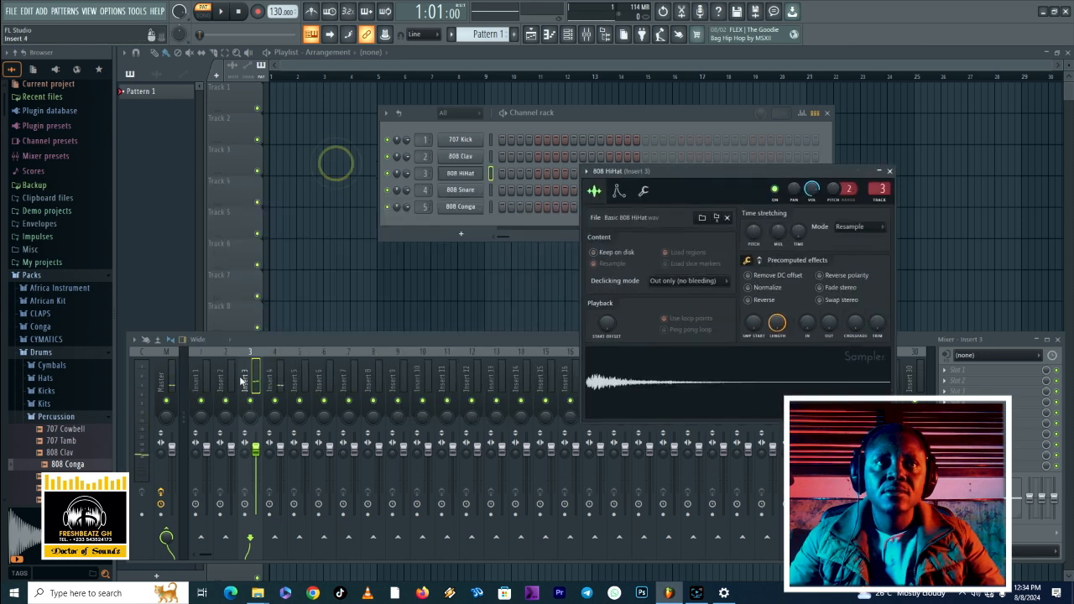
{"action": "left_click", "coordinate": [634, 384]}
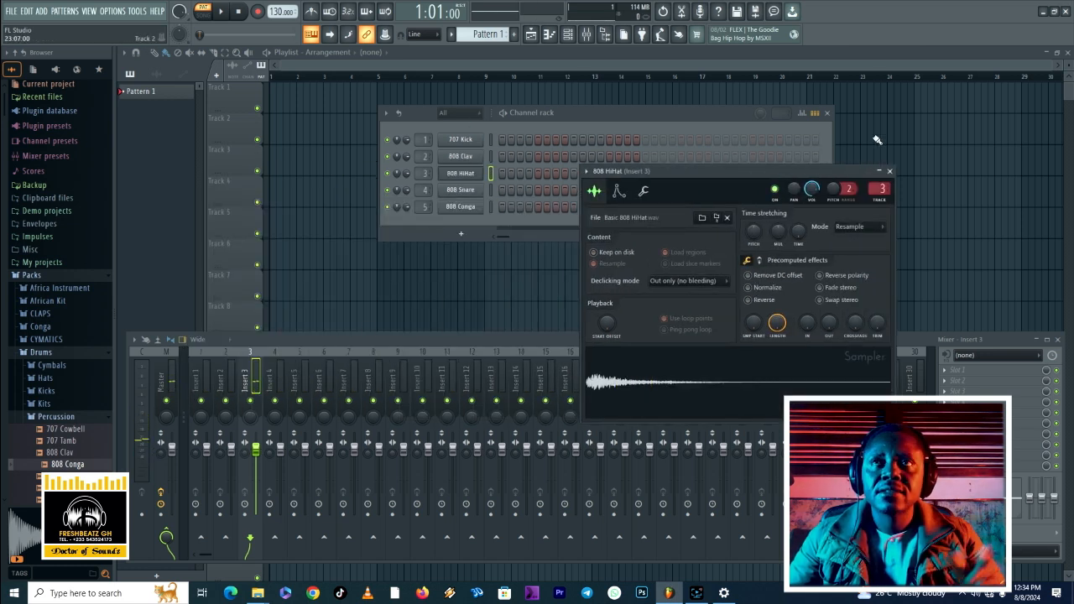
{"action": "left_click", "coordinate": [888, 172]}
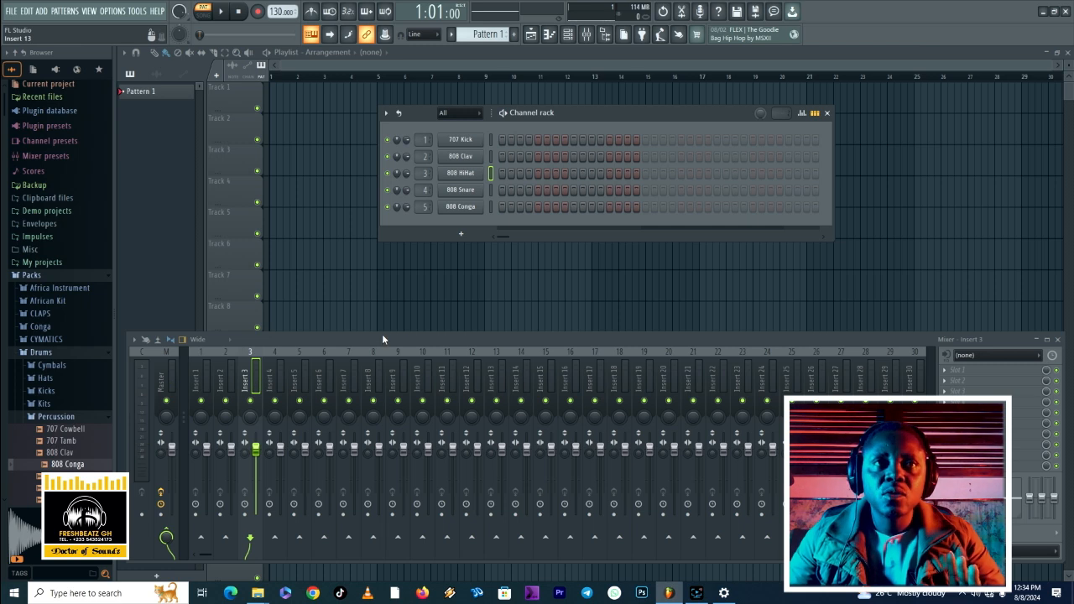
Close the mixer and reposition the channel rack lower over the playlist
{"action": "left_click", "coordinate": [1060, 341]}
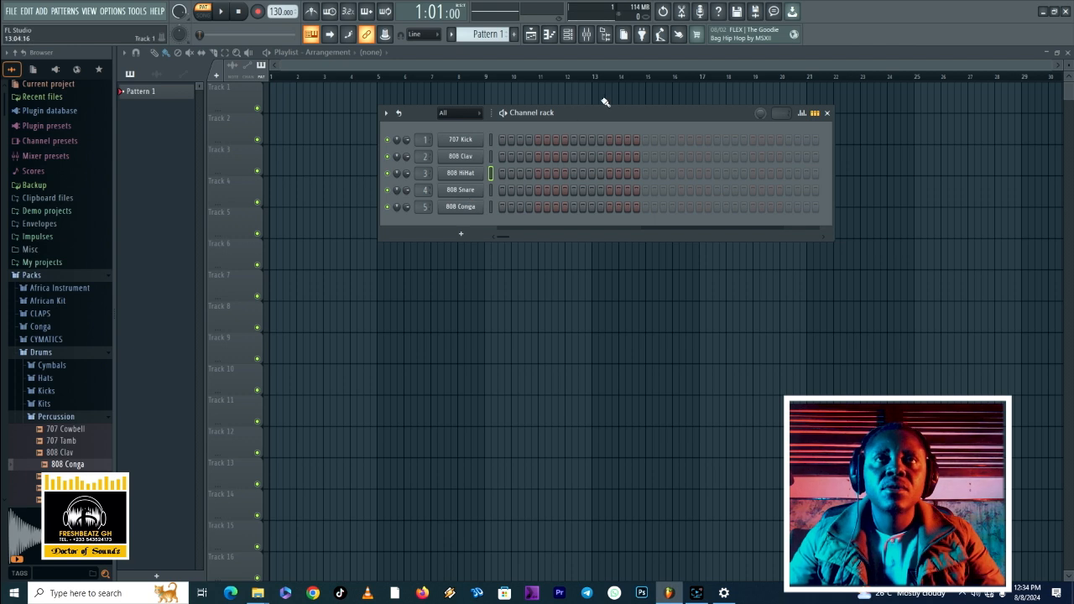
{"action": "left_click_drag", "start_coordinate": [594, 122], "coordinate": [575, 367]}
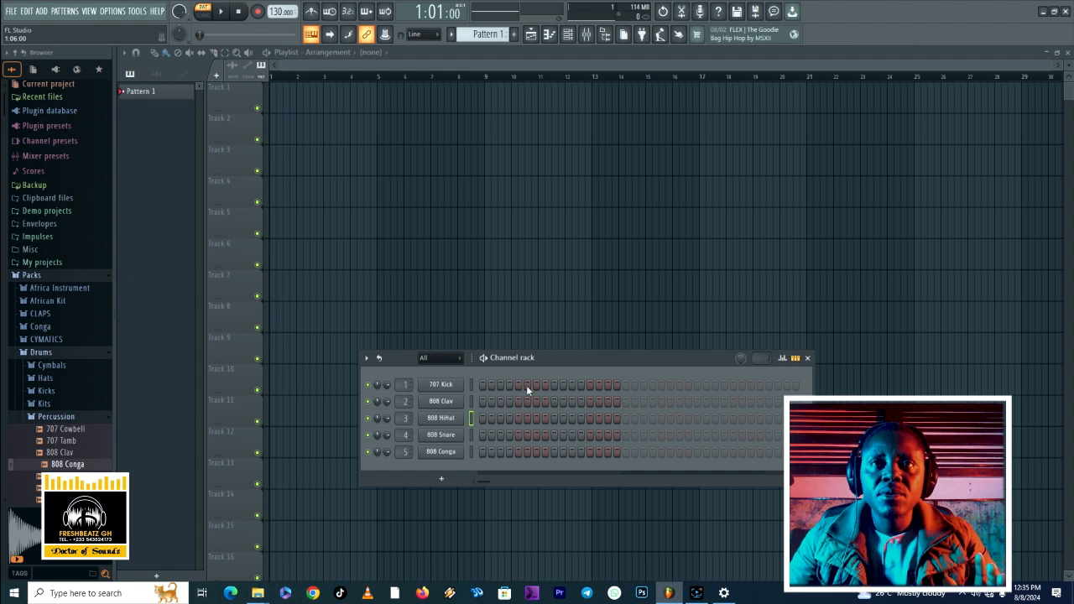
{"action": "left_click_drag", "start_coordinate": [608, 362], "coordinate": [554, 366]}
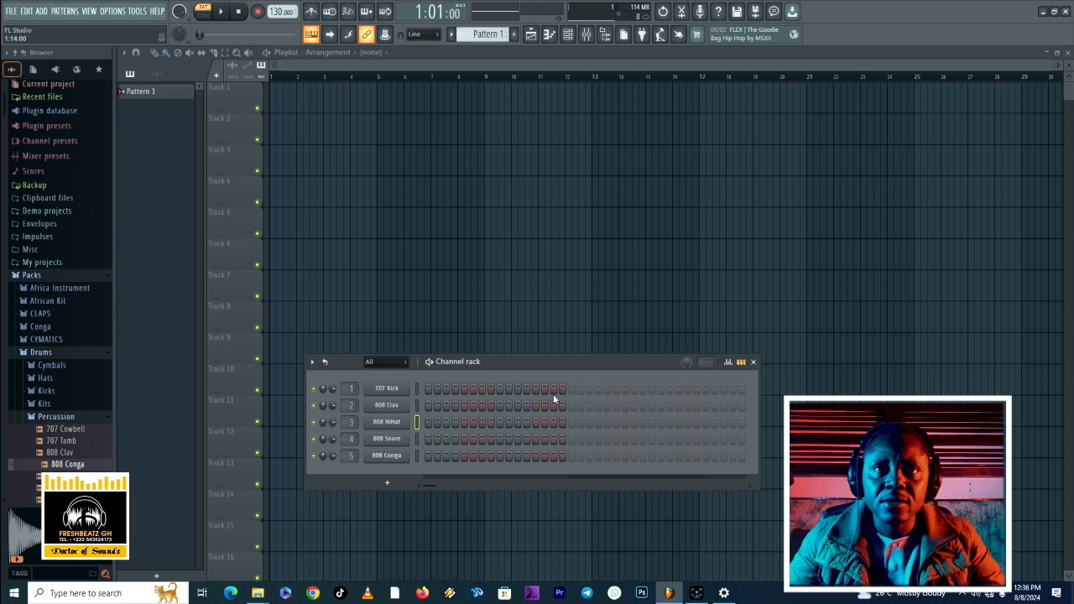
Place a 707 Kick hit on step 1 and play the pattern repeatedly to hear it
{"action": "left_click", "coordinate": [428, 388]}
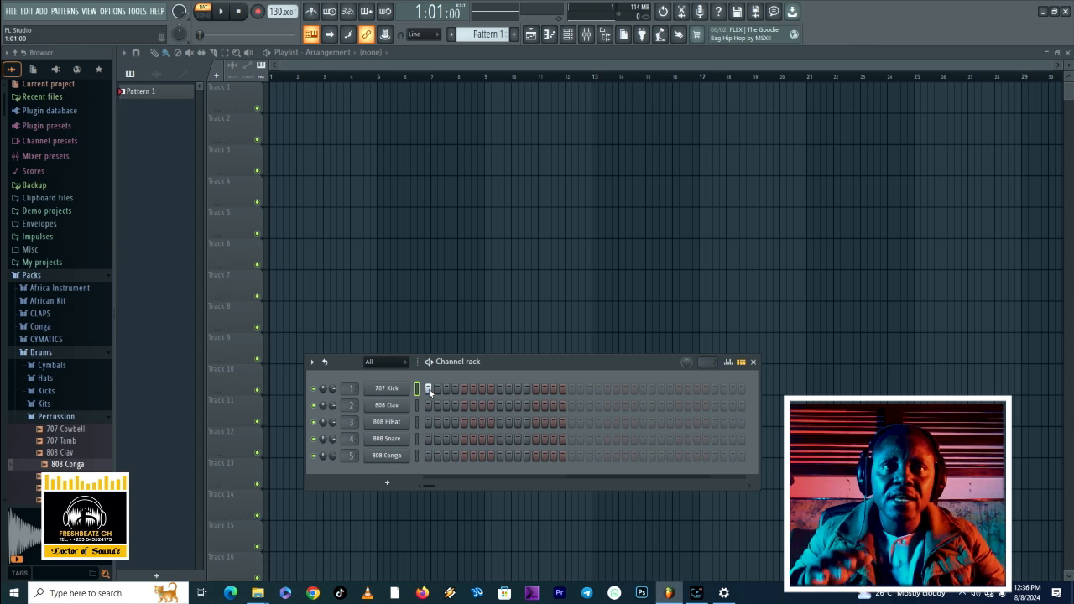
{"action": "key", "text": "space"}
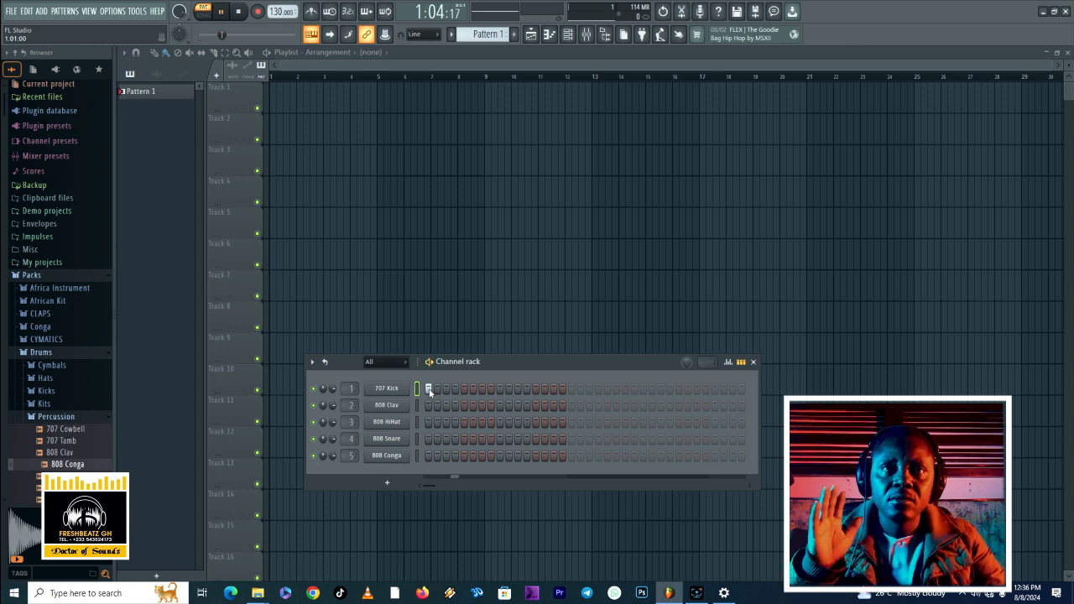
{"action": "key", "text": "space"}
{"action": "key", "text": "space"}
{"action": "key", "text": "space"}
{"action": "key", "text": "space"}
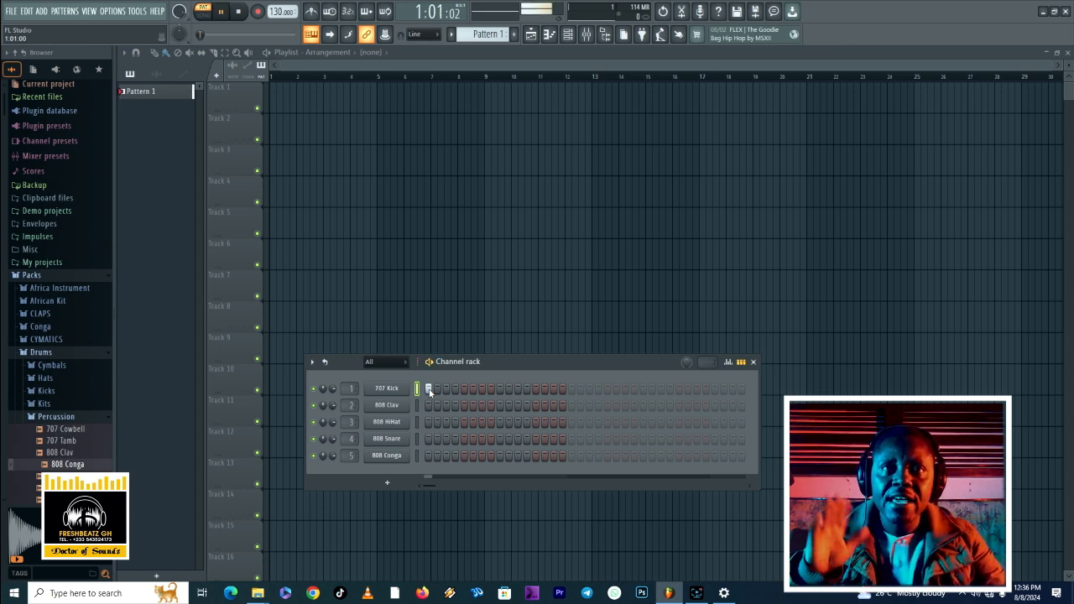
{"action": "key", "text": "space"}
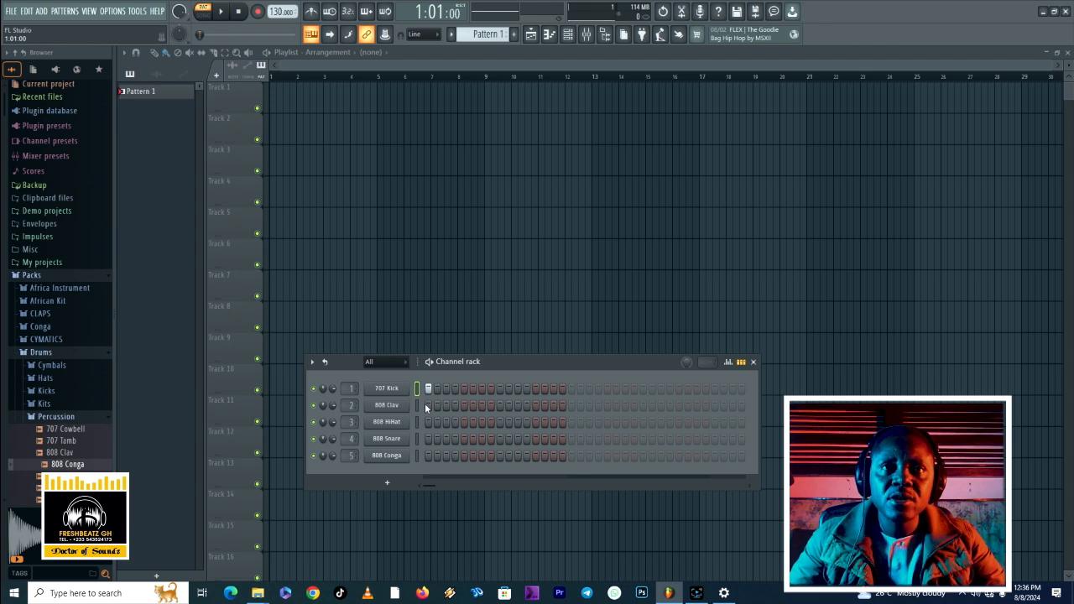
Add an 808 Clav hit on step 1 and play it together with the kick
{"action": "left_click", "coordinate": [429, 406]}
{"action": "key", "text": "space"}
{"action": "key", "text": "space"}
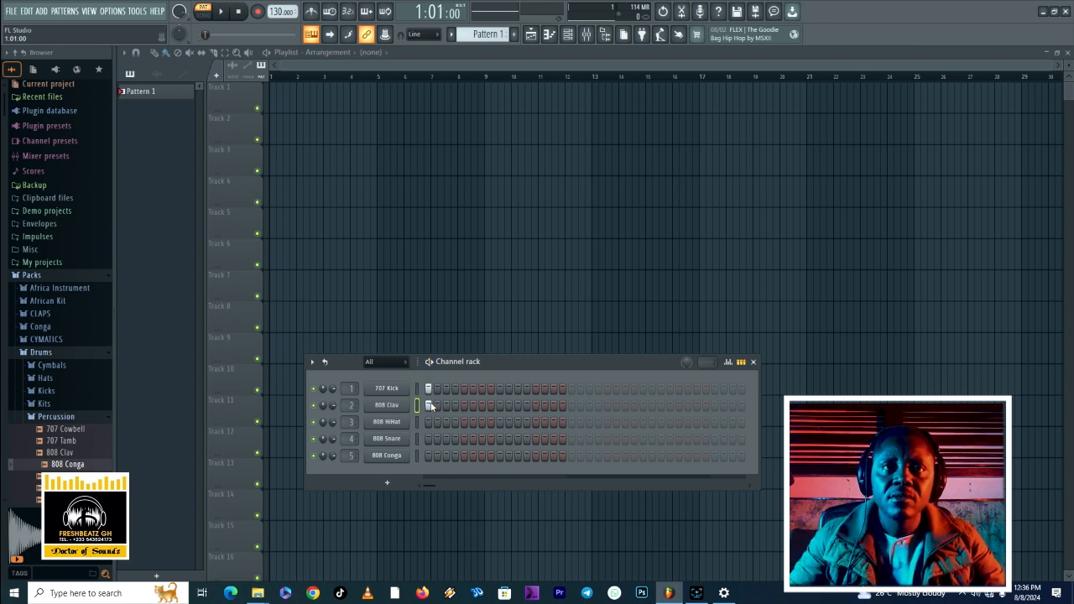
Replace the 707 Kick and 808 Clav hits with an 808 HiHat hit on step 1 and play the pattern
{"action": "left_click", "coordinate": [429, 389]}
{"action": "left_click", "coordinate": [429, 389]}
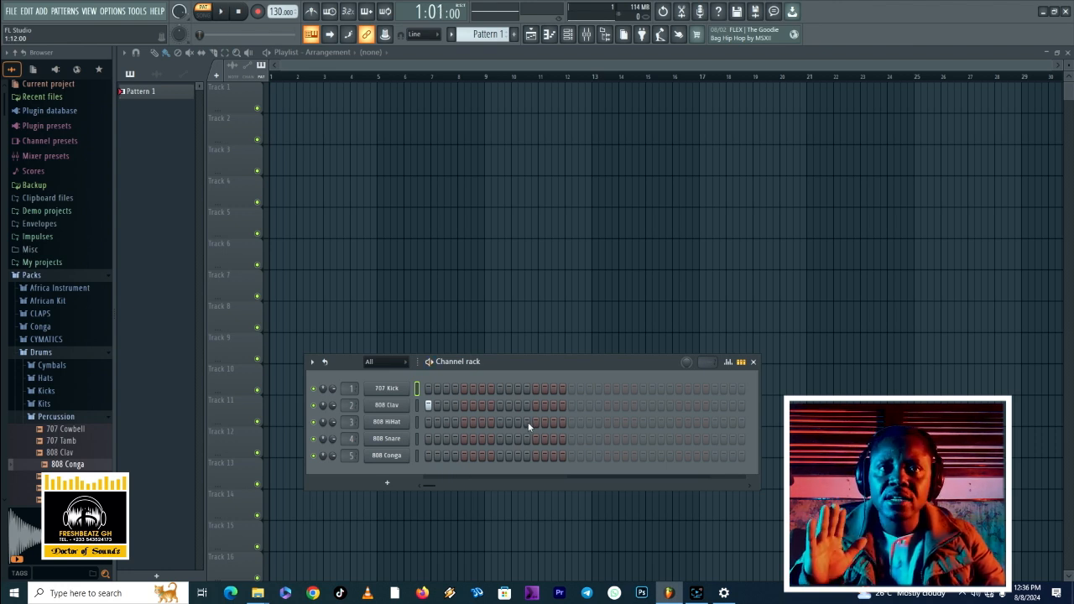
{"action": "left_click", "coordinate": [429, 422]}
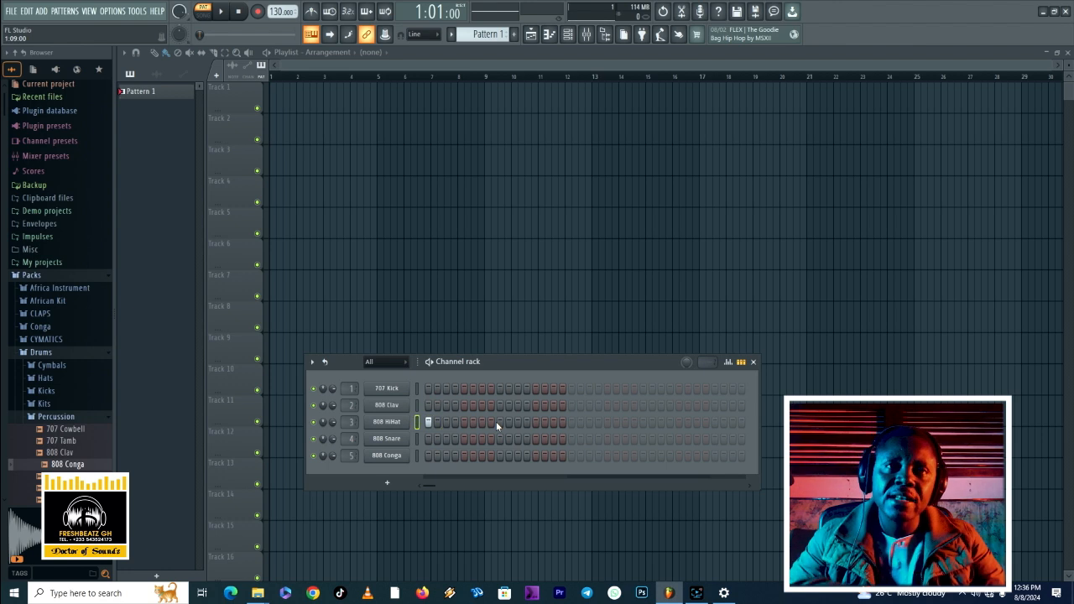
{"action": "key", "text": "space"}
{"action": "key", "text": "space"}
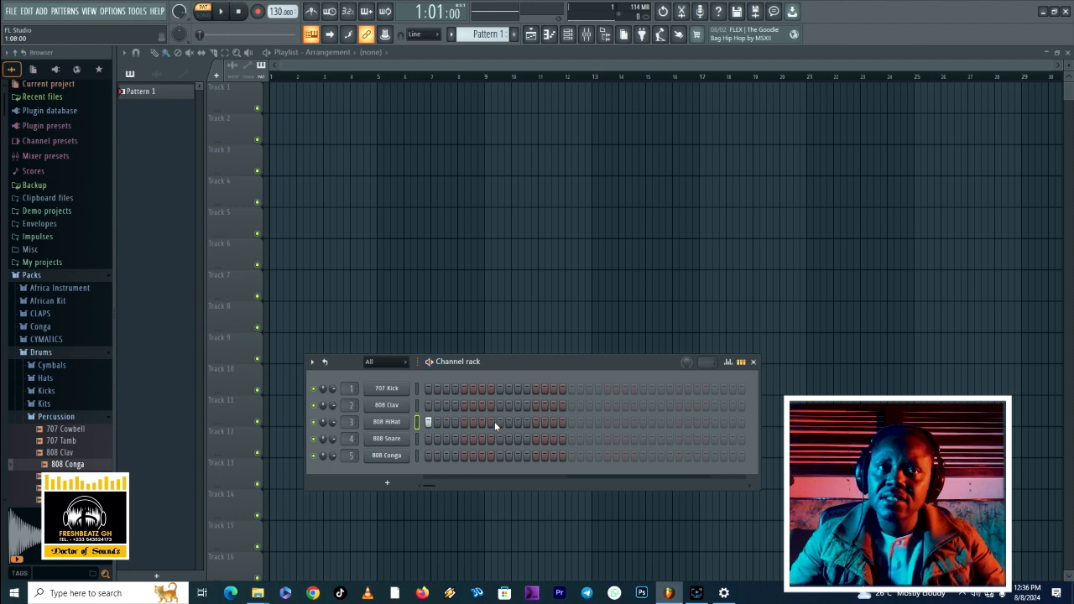
Place a 707 Kick hit on step 1 alongside the 808 HiHat hit and play both together
{"action": "left_click", "coordinate": [428, 388]}
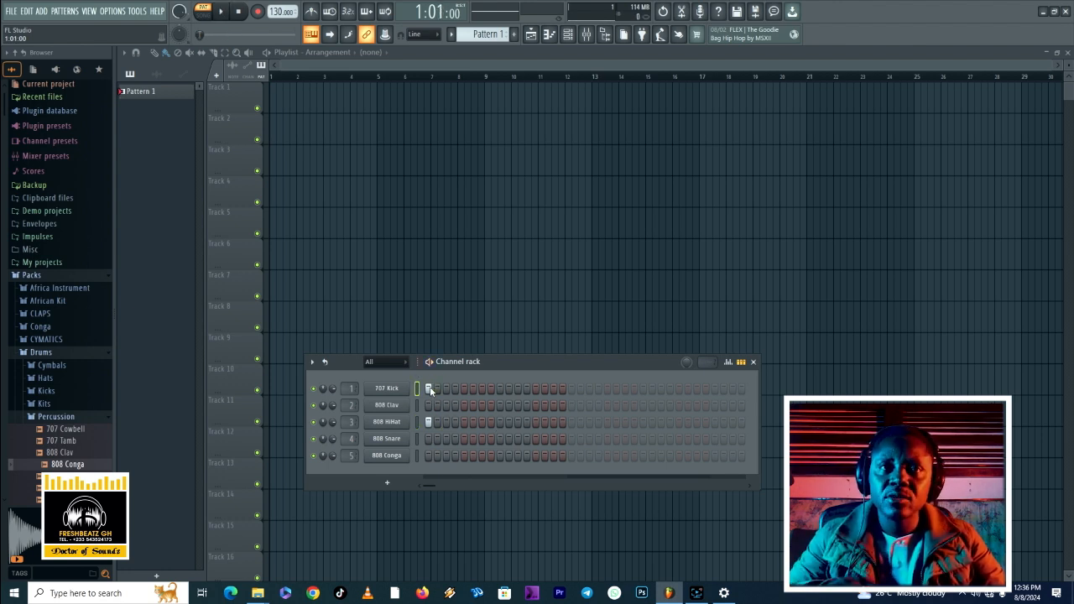
{"action": "key", "text": "space"}
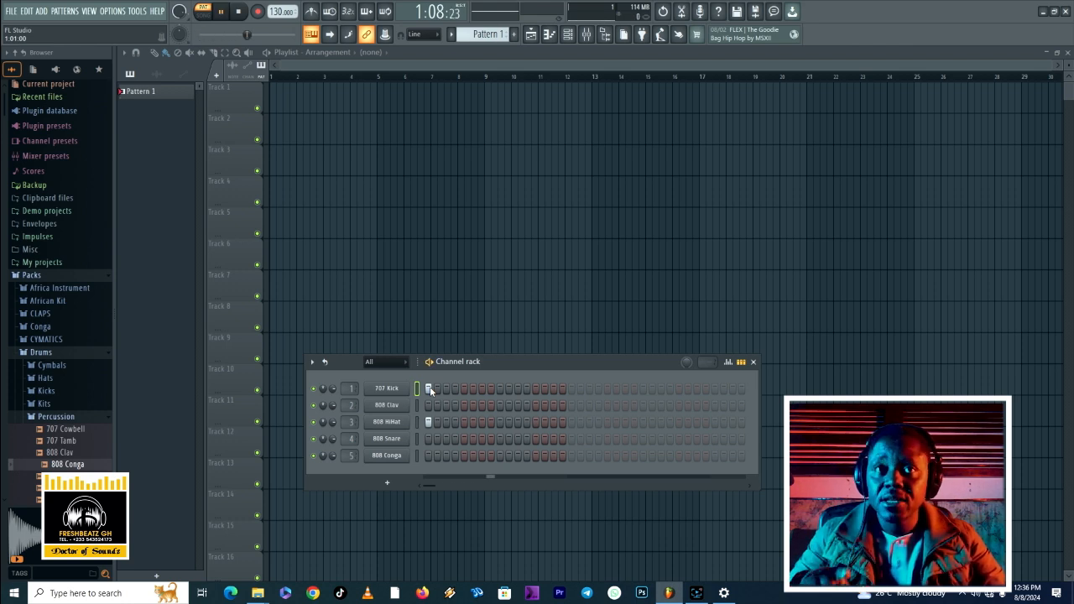
{"action": "key", "text": "space"}
{"action": "key", "text": "space"}
{"action": "key", "text": "space"}
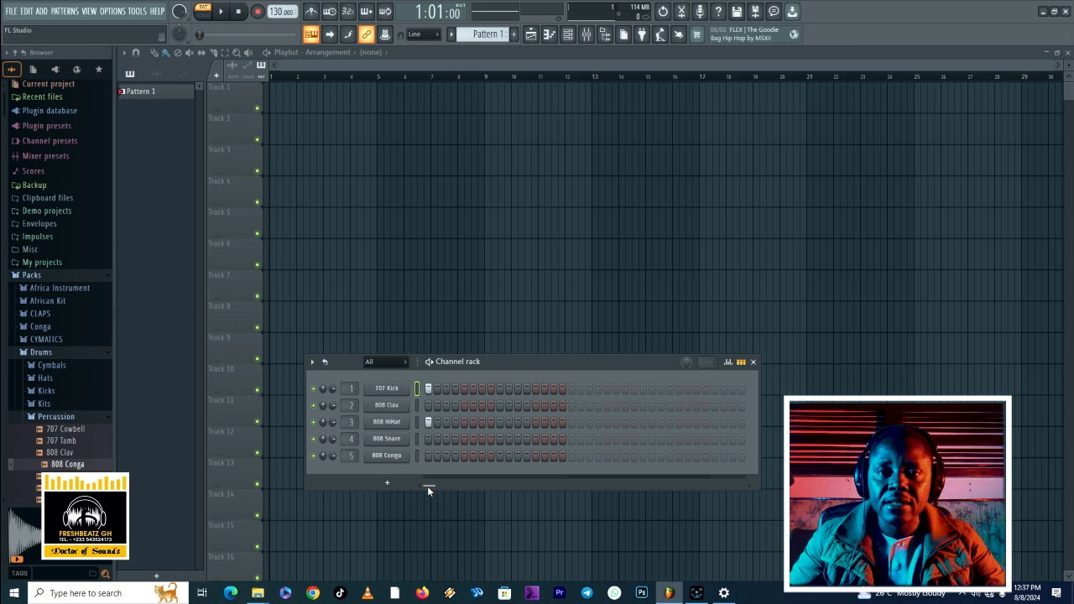
Try an 808 Conga hit on step 1 in playback and clear the conga and hi-hat hits
{"action": "left_click", "coordinate": [428, 456]}
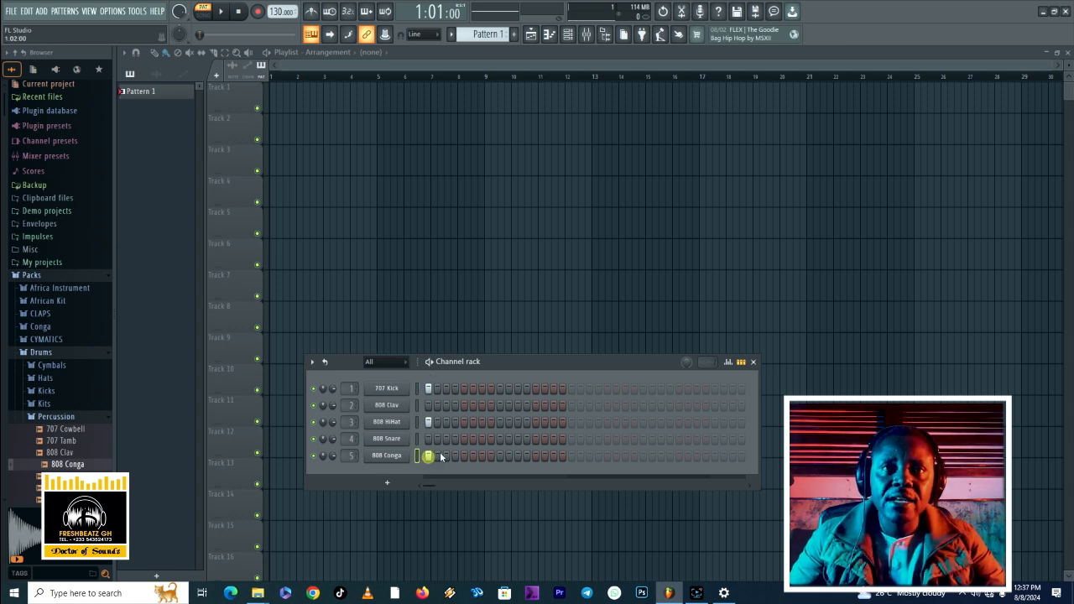
{"action": "key", "text": "space"}
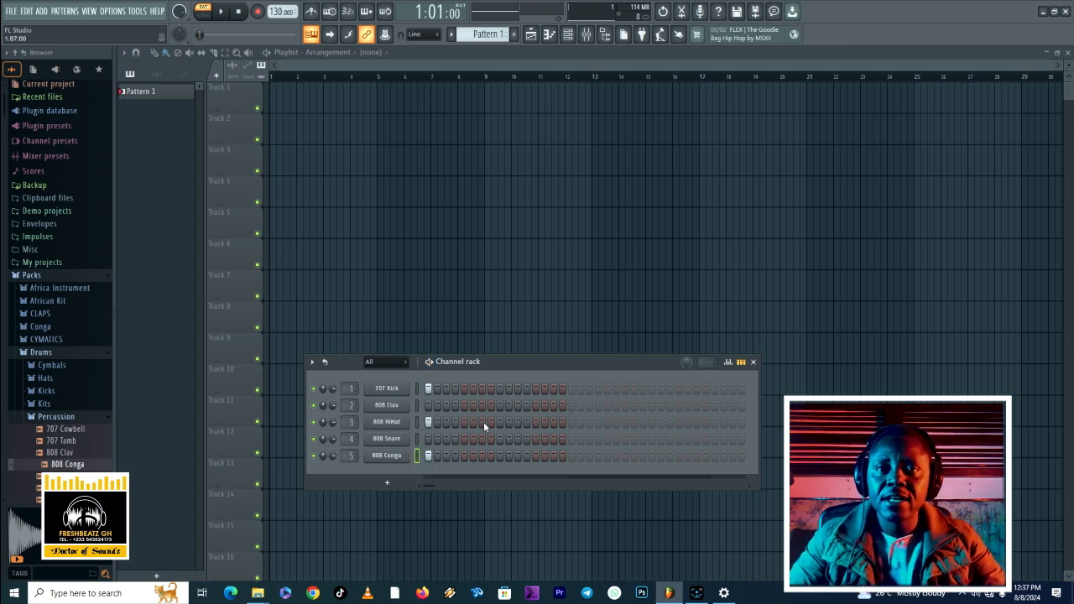
{"action": "key", "text": "space"}
{"action": "left_click", "coordinate": [428, 456]}
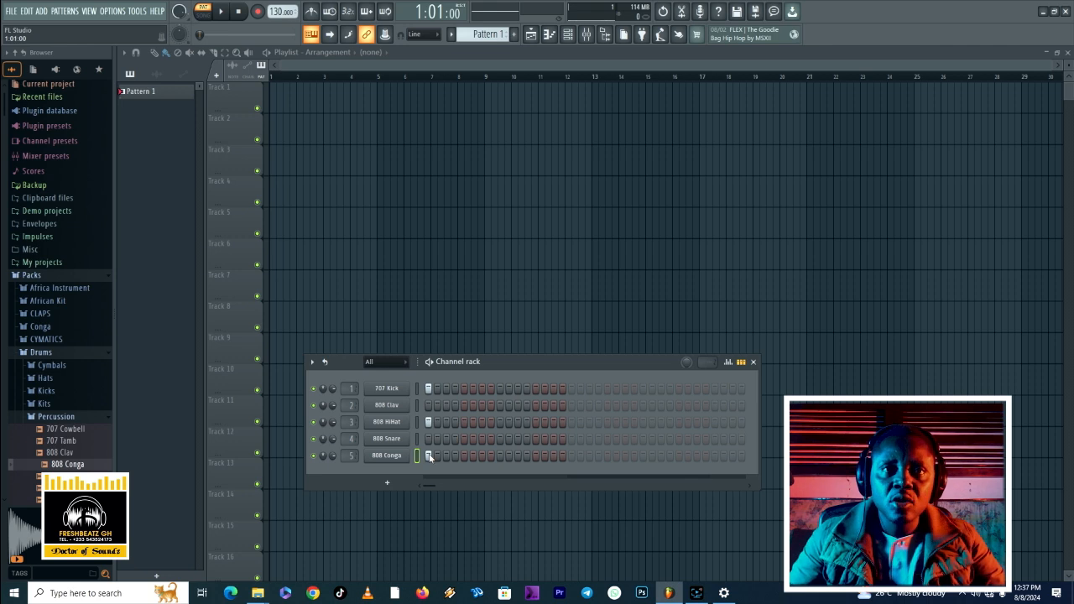
{"action": "left_click", "coordinate": [428, 422]}
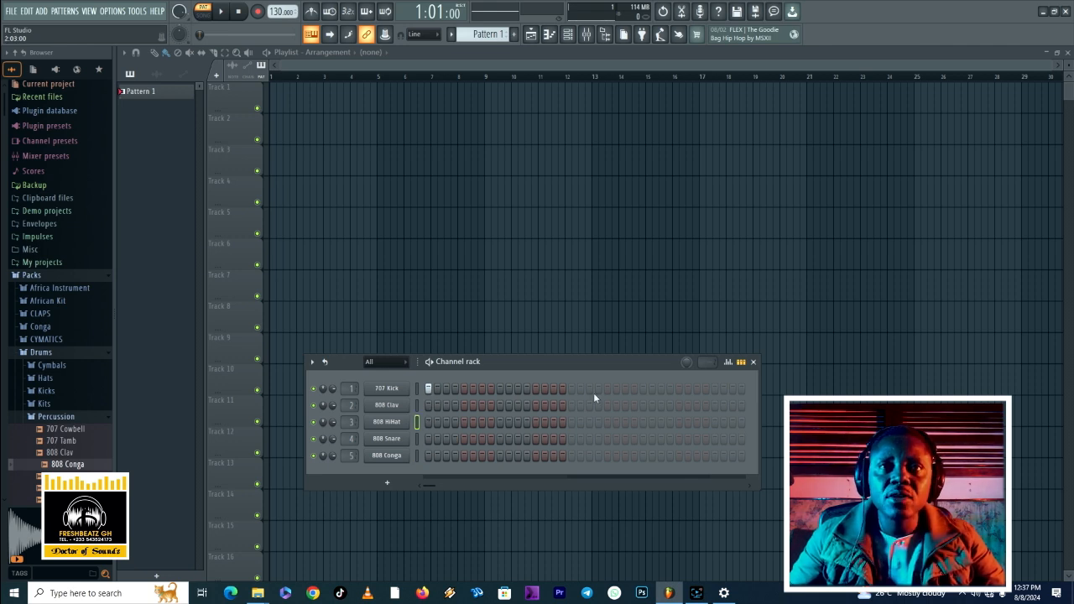
Add 707 Kick hits on steps 5, 9 and 13, keeping step 1, and play the four-beat pattern
{"action": "left_click", "coordinate": [428, 389]}
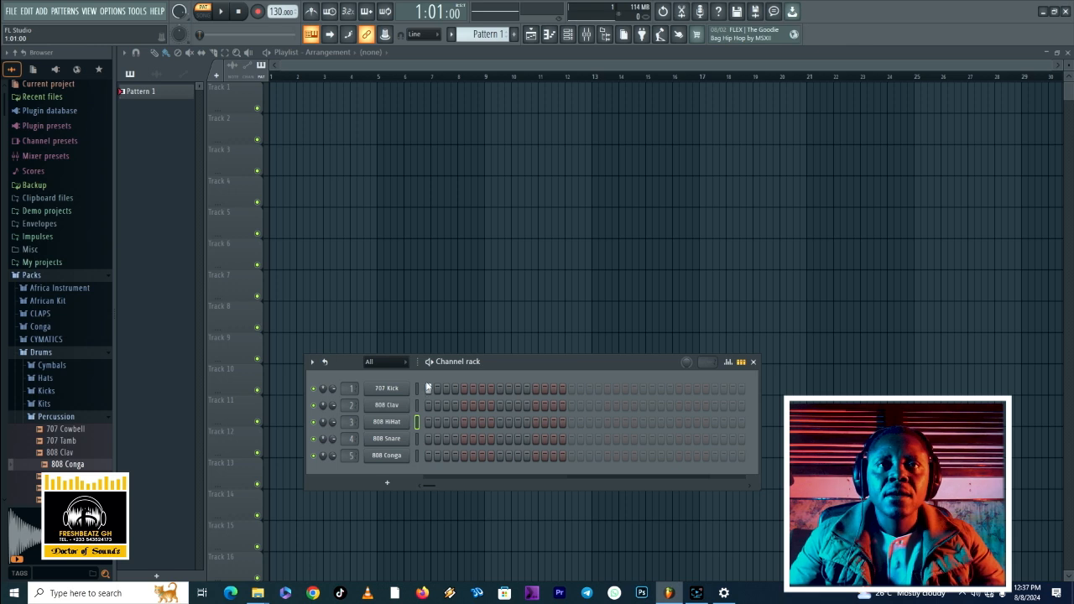
{"action": "left_click", "coordinate": [428, 389]}
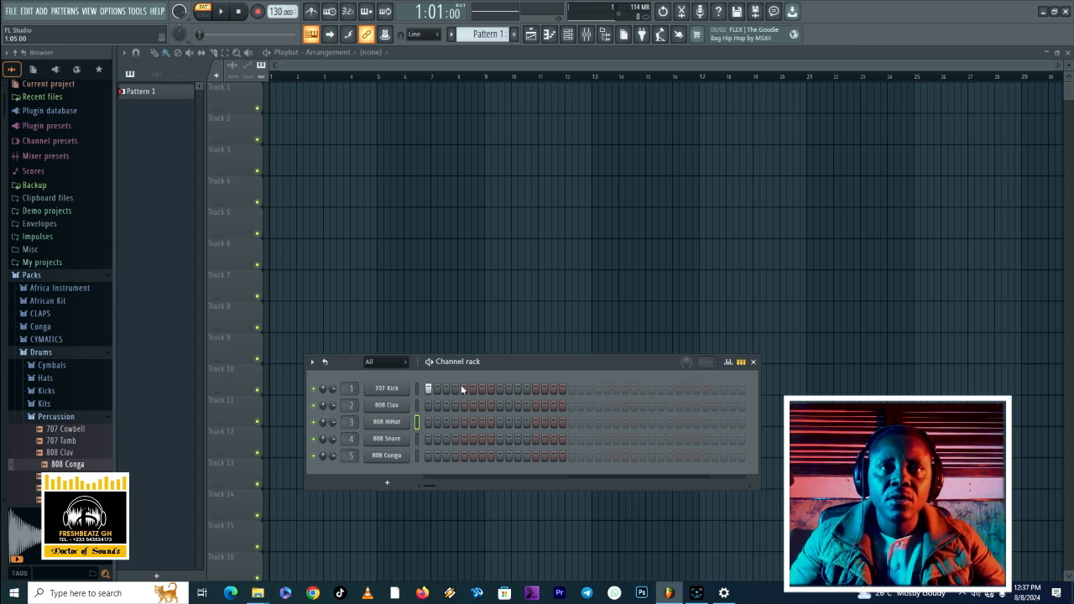
{"action": "left_click", "coordinate": [464, 389]}
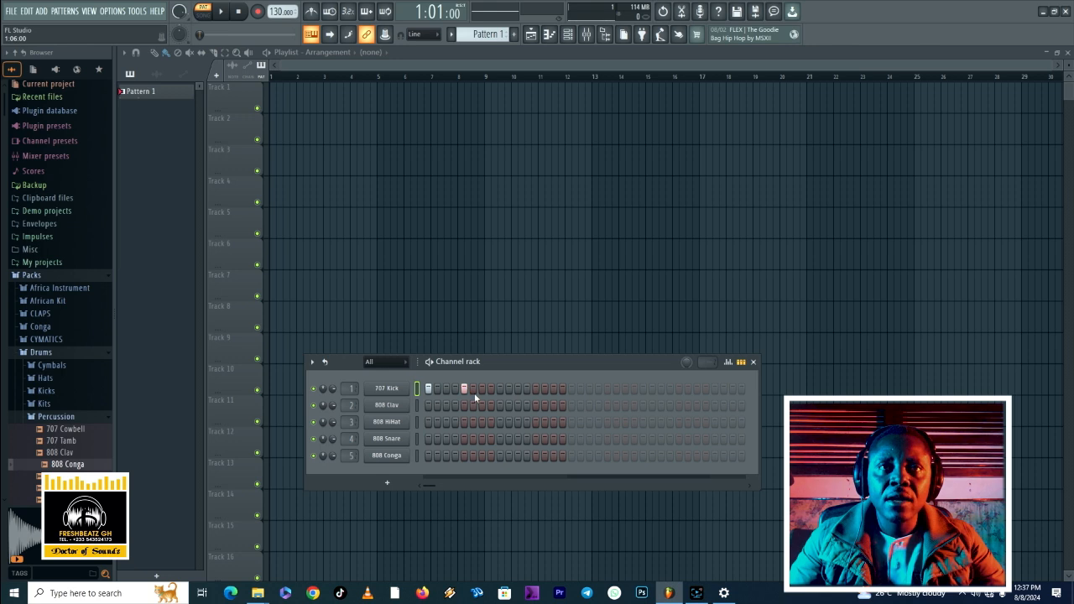
{"action": "left_click", "coordinate": [499, 390]}
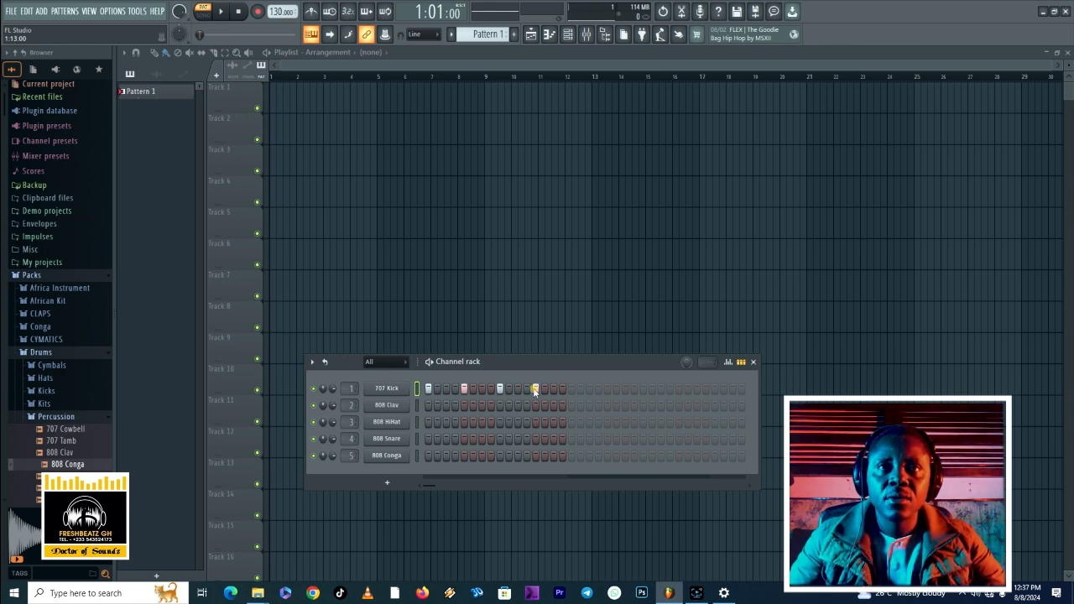
{"action": "left_click", "coordinate": [535, 388]}
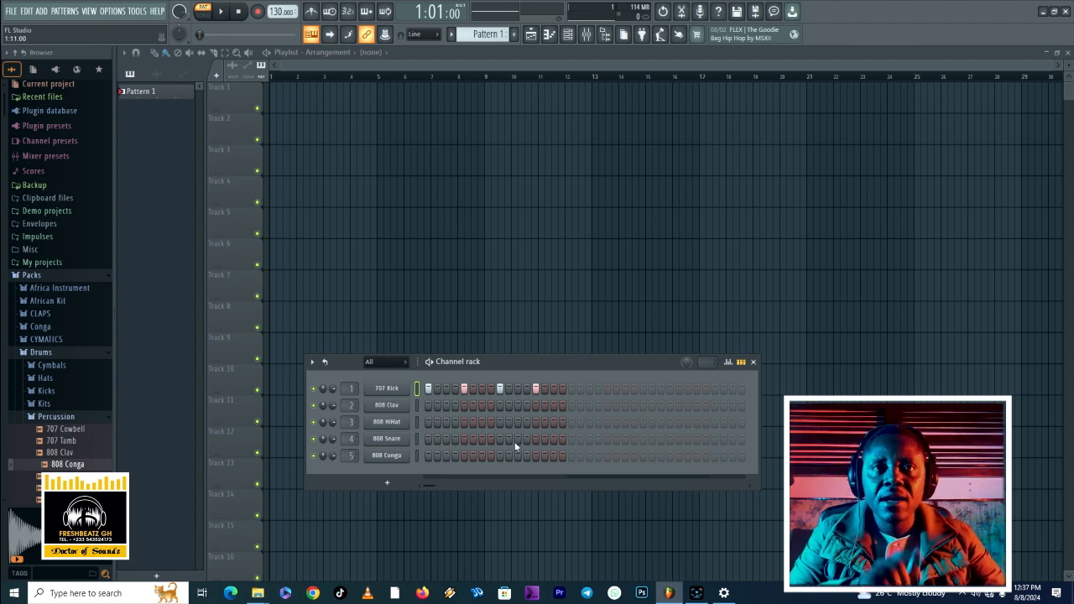
{"action": "key", "text": "space"}
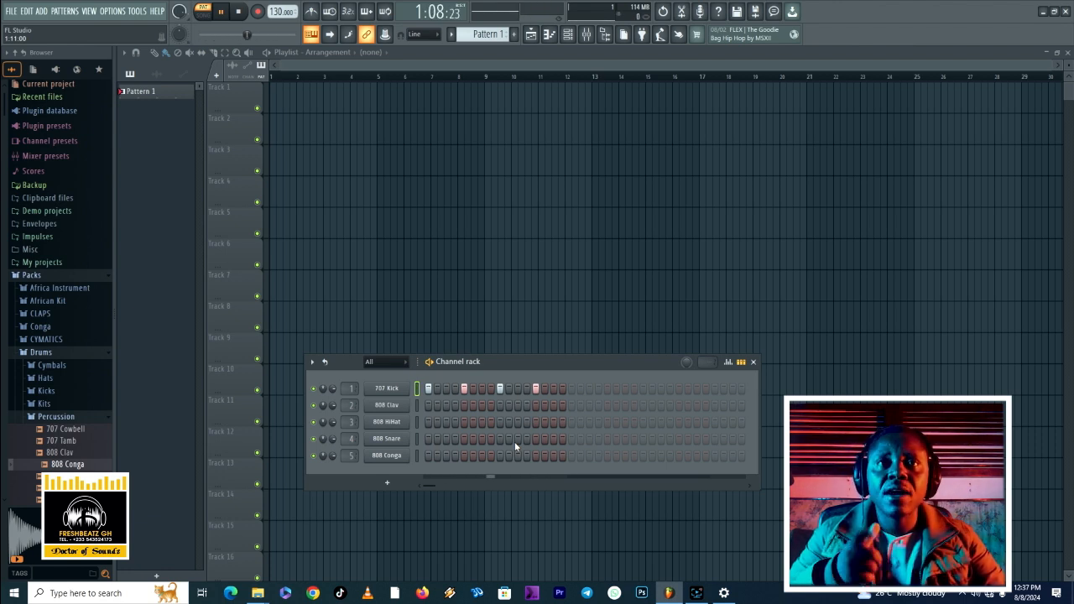
{"action": "key", "text": "space"}
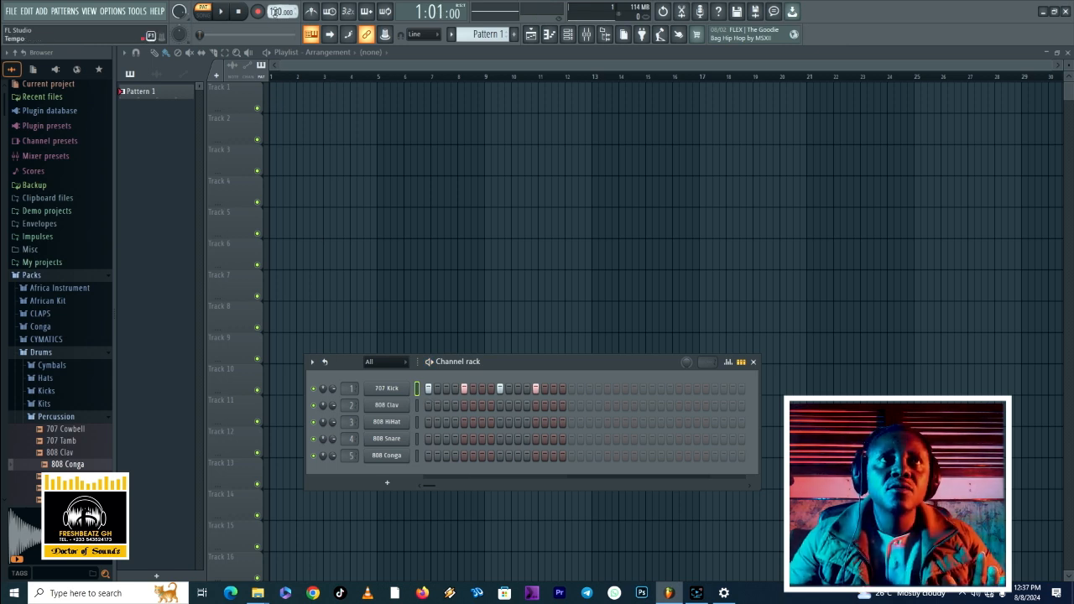
Set the project tempo to 110 BPM and play the kick pattern at that speed
{"action": "scroll", "coordinate": [277, 12], "scroll_direction": "down", "scroll_amount": 1}
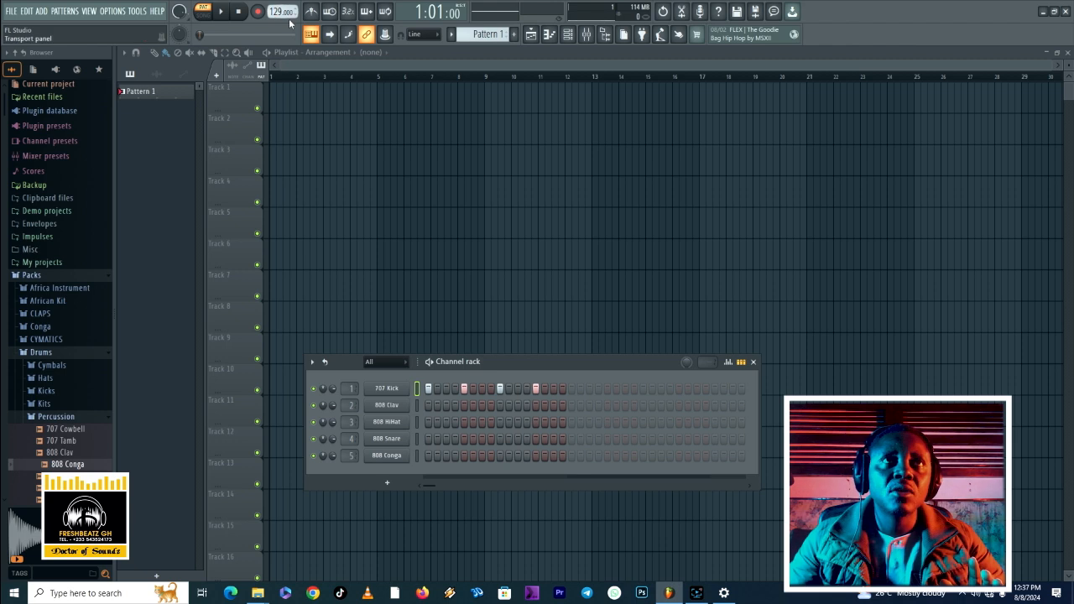
{"action": "scroll", "coordinate": [277, 11], "scroll_direction": "down", "scroll_amount": 13}
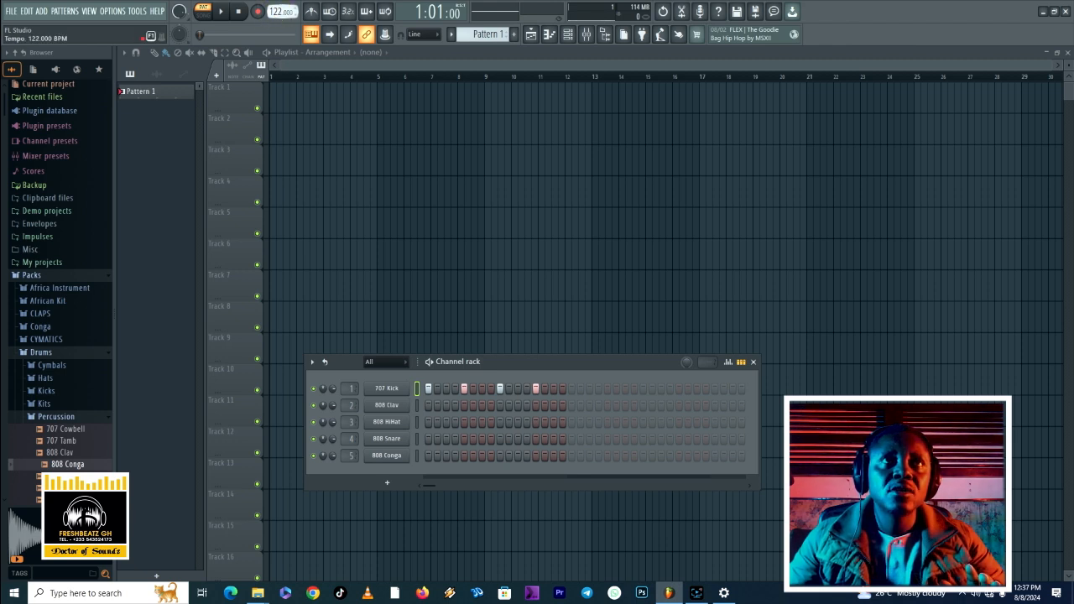
{"action": "scroll", "coordinate": [280, 12], "scroll_direction": "down", "scroll_amount": 4}
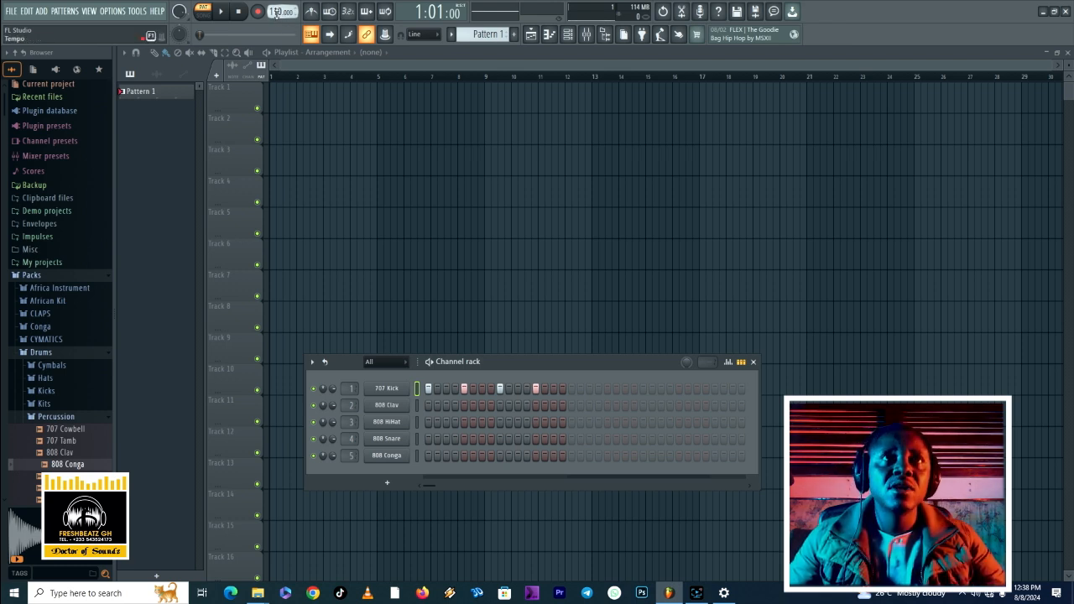
{"action": "key", "text": "space"}
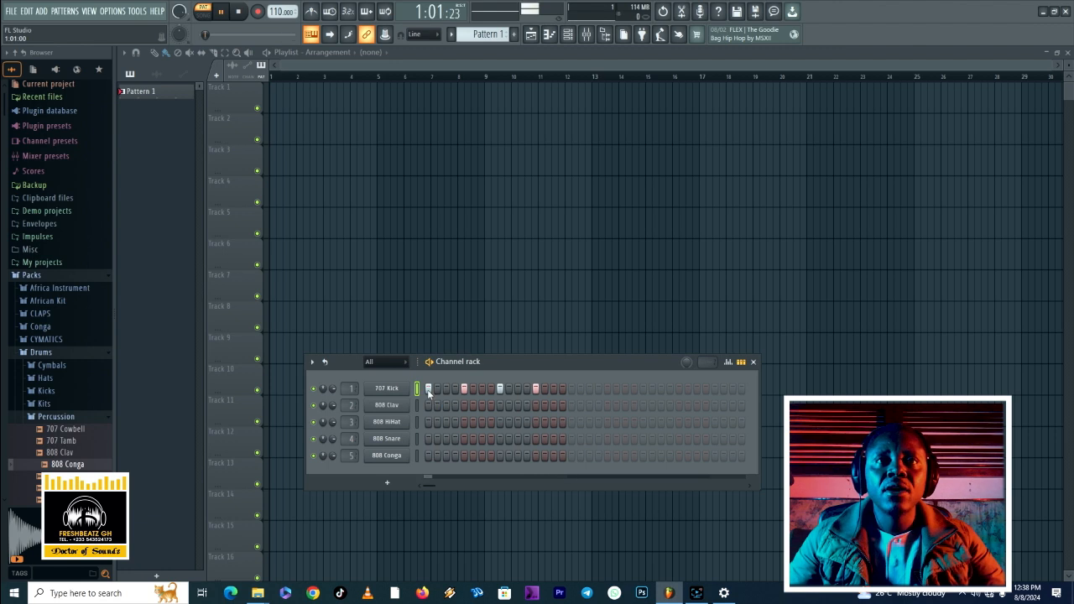
{"action": "key", "text": "space"}
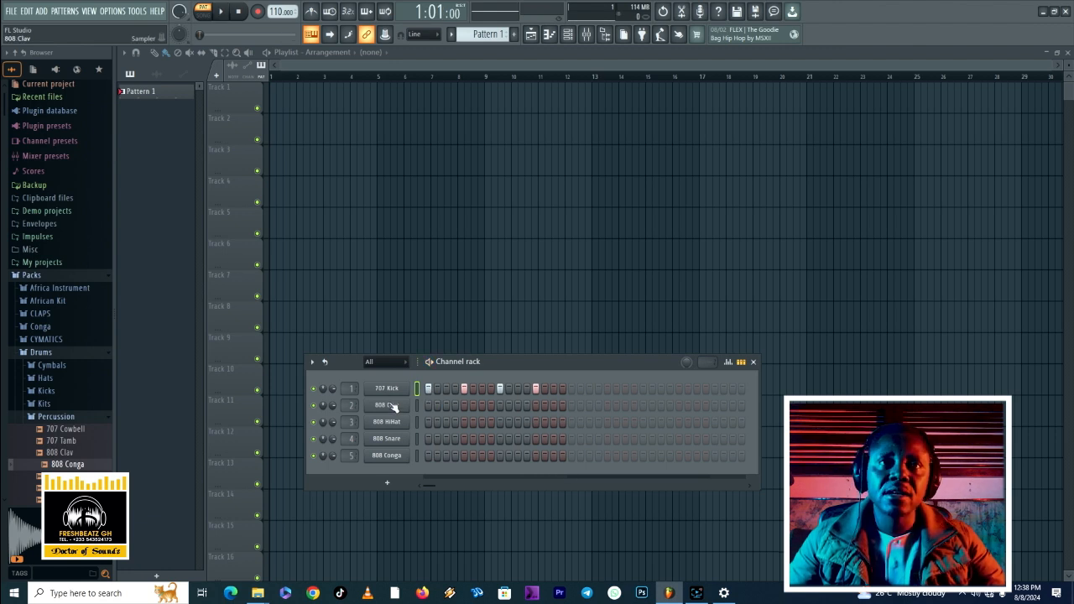
Extend the 707 Kick through the second bar with hits on steps 17, 21, 25 and 29
{"action": "left_click", "coordinate": [571, 390]}
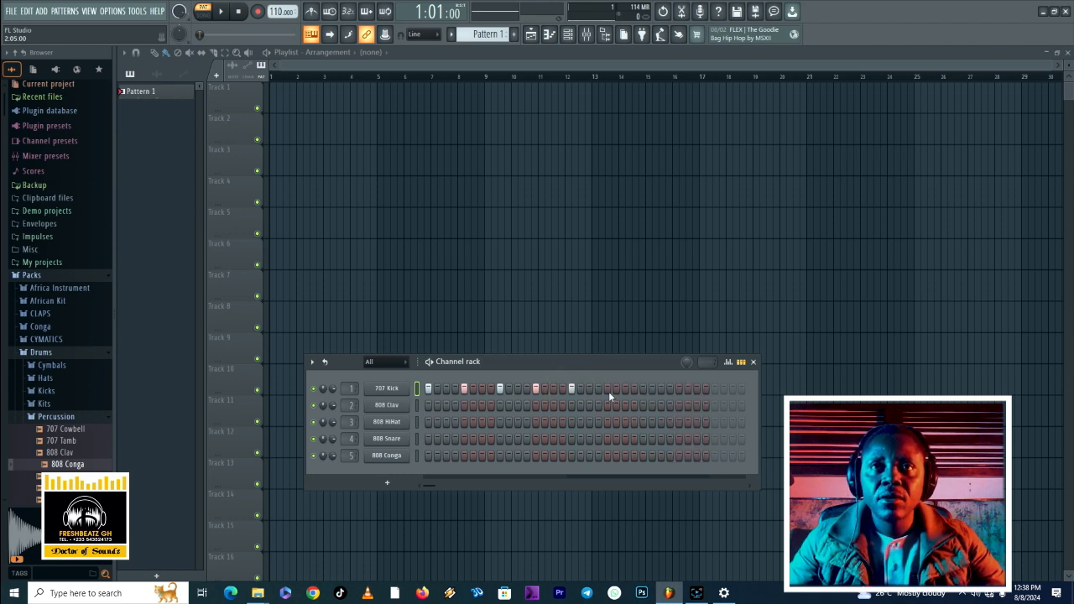
{"action": "left_click", "coordinate": [607, 390]}
{"action": "left_click", "coordinate": [643, 389]}
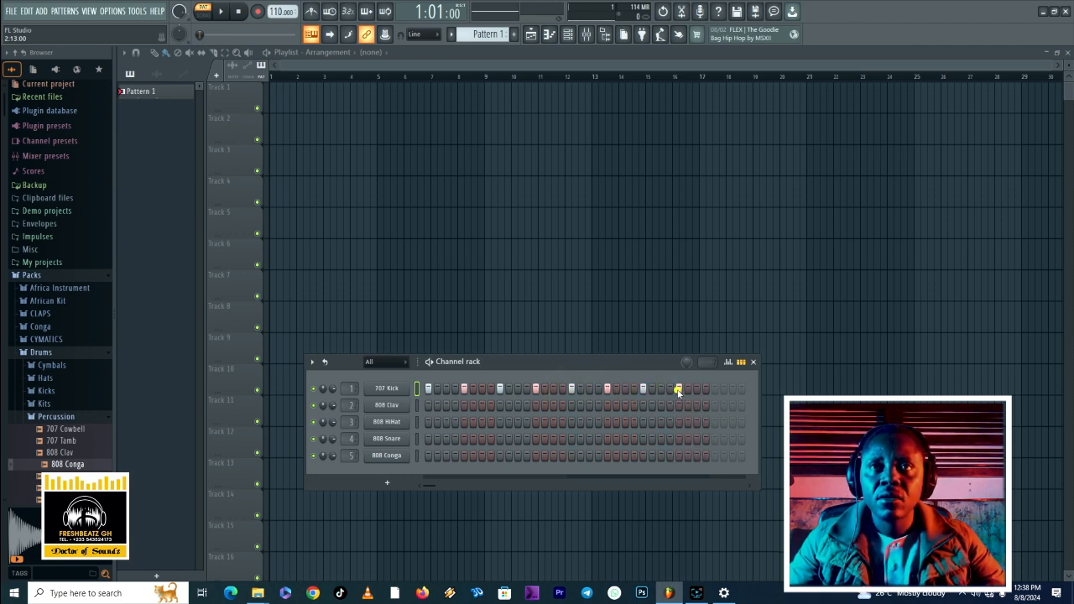
{"action": "left_click", "coordinate": [679, 389]}
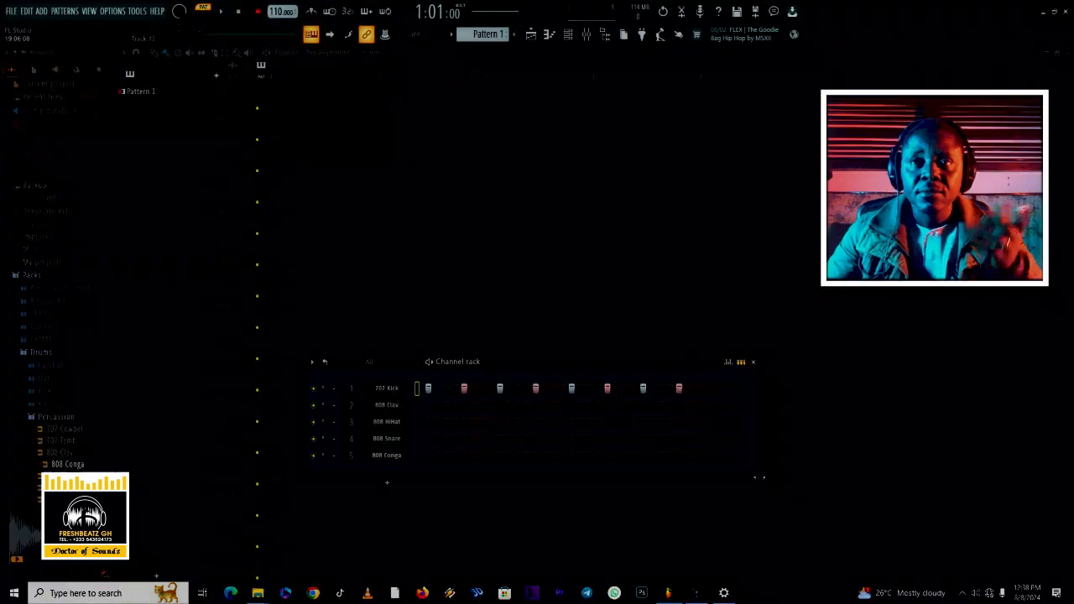
Widen the channel rack and add 707 Kick hits on every fourth step from 33 through 57
{"action": "left_click_drag", "start_coordinate": [906, 469], "coordinate": [976, 469]}
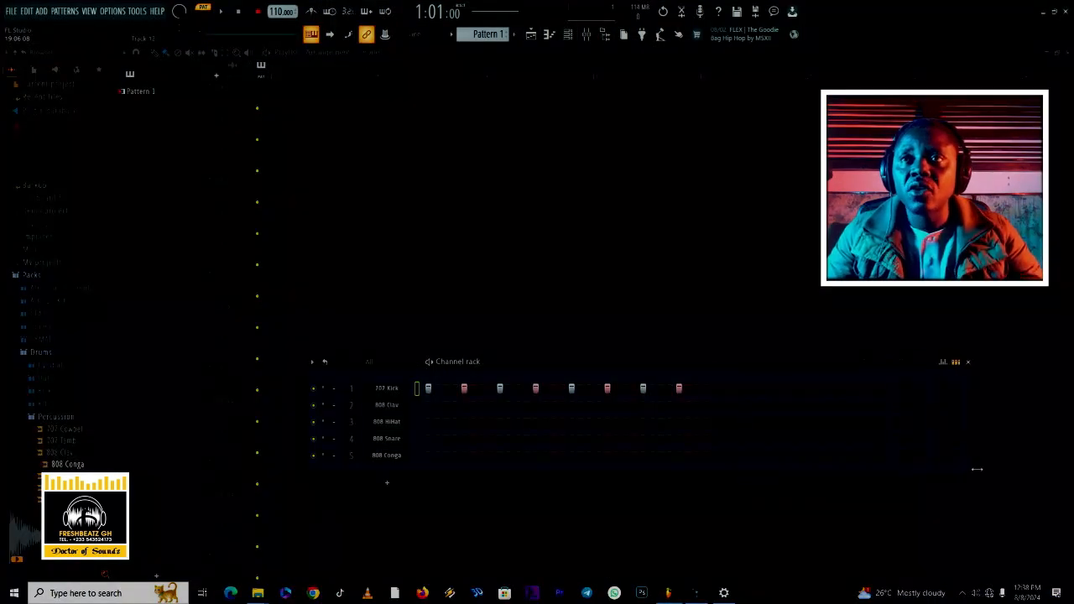
{"action": "left_click_drag", "start_coordinate": [706, 366], "coordinate": [605, 363]}
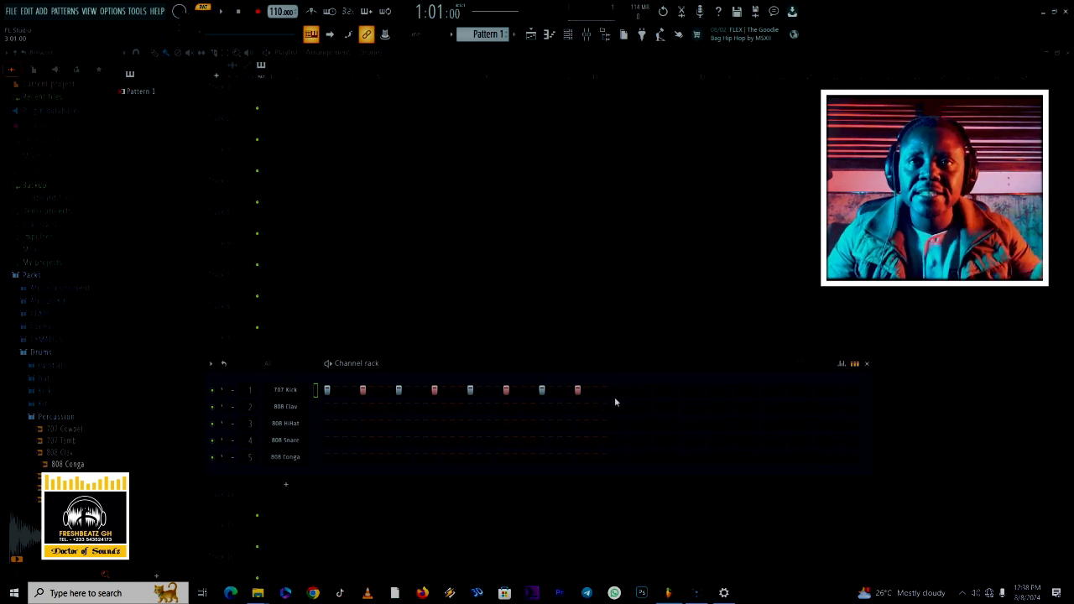
{"action": "left_click", "coordinate": [613, 391]}
{"action": "left_click", "coordinate": [649, 391]}
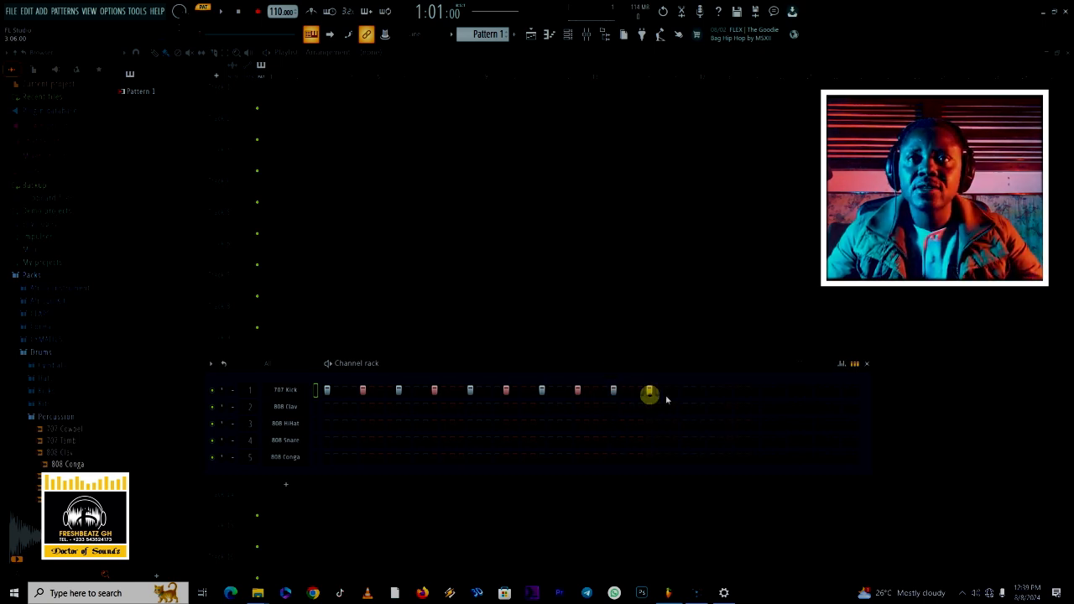
{"action": "left_click", "coordinate": [684, 391]}
{"action": "left_click", "coordinate": [720, 391]}
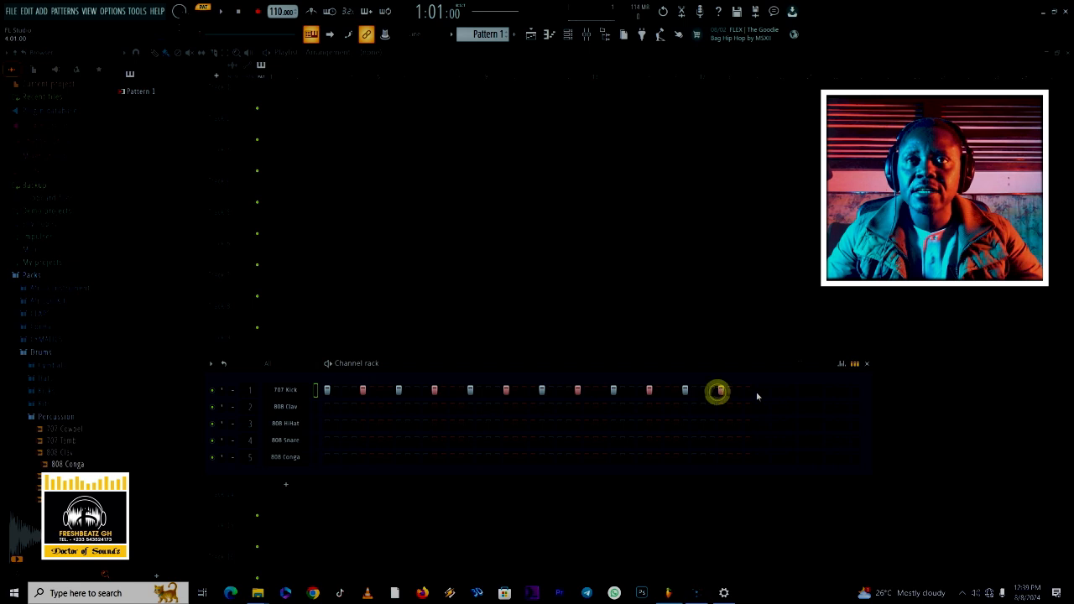
{"action": "left_click", "coordinate": [755, 392]}
{"action": "left_click", "coordinate": [793, 391]}
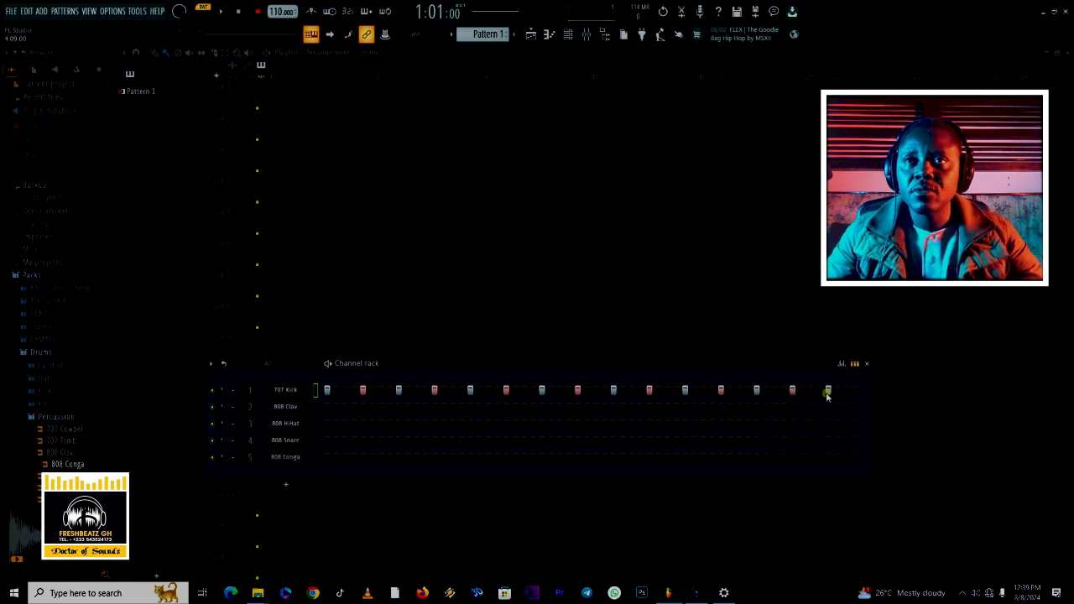
{"action": "left_click", "coordinate": [829, 391]}
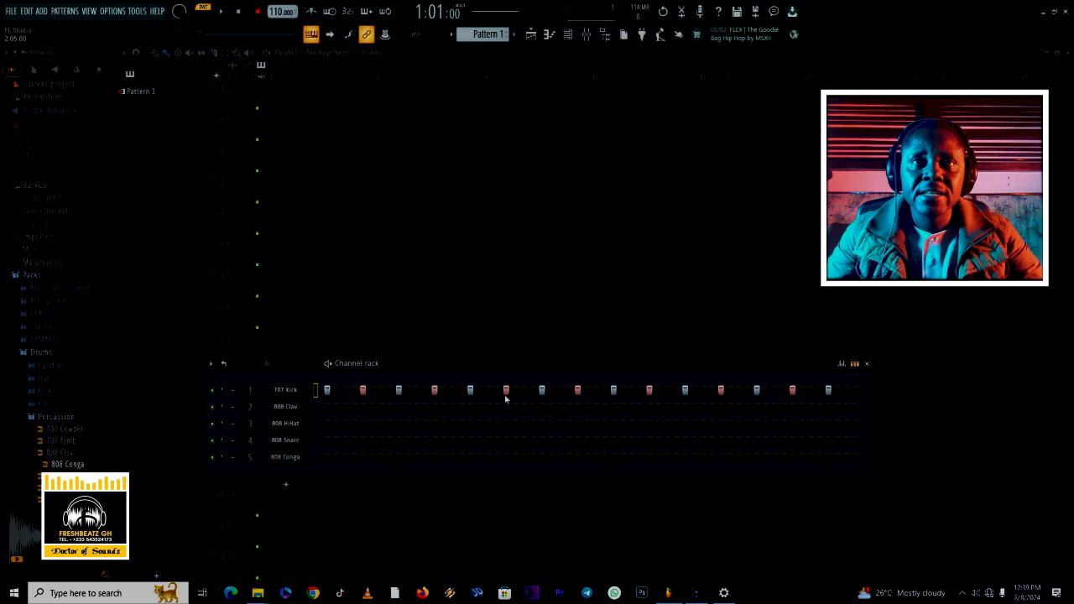
Try an extra 707 Kick hit on step 27 in playback, and place it on step 31 instead
{"action": "key", "text": "space"}
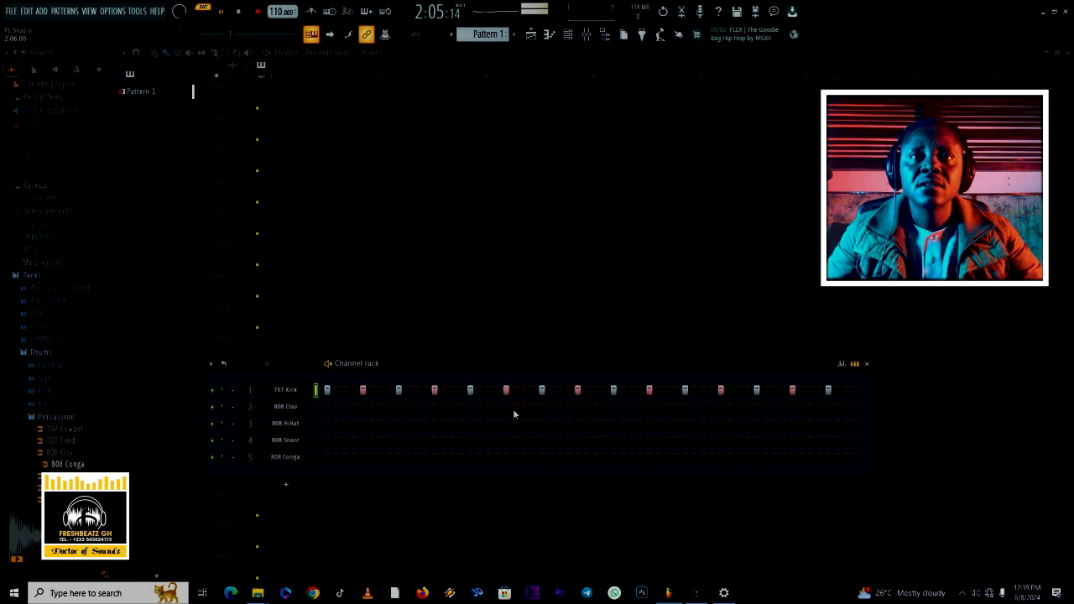
{"action": "key", "text": "space"}
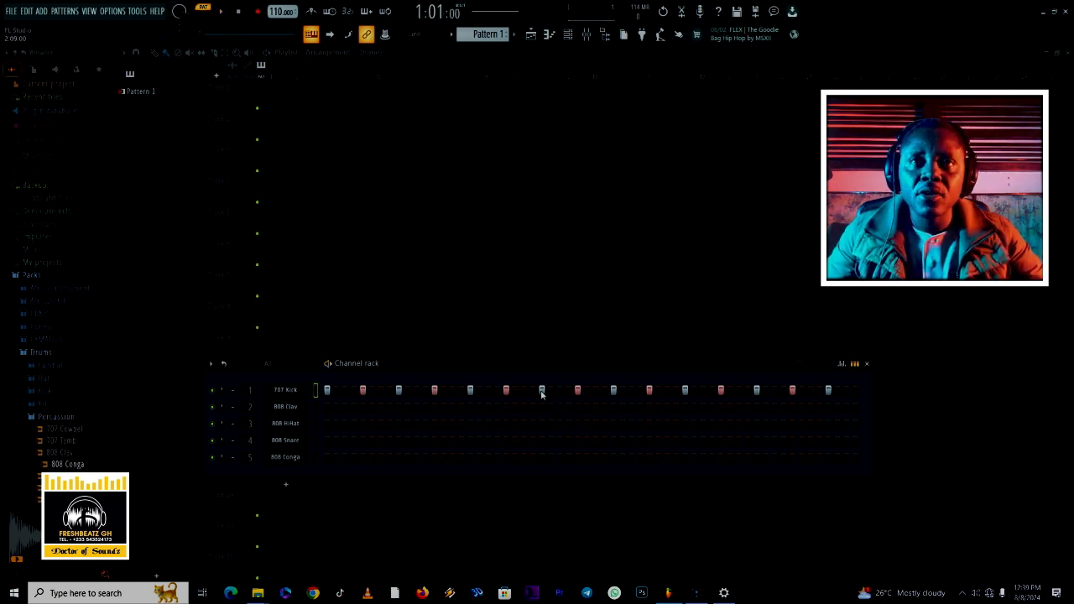
{"action": "left_click", "coordinate": [559, 392]}
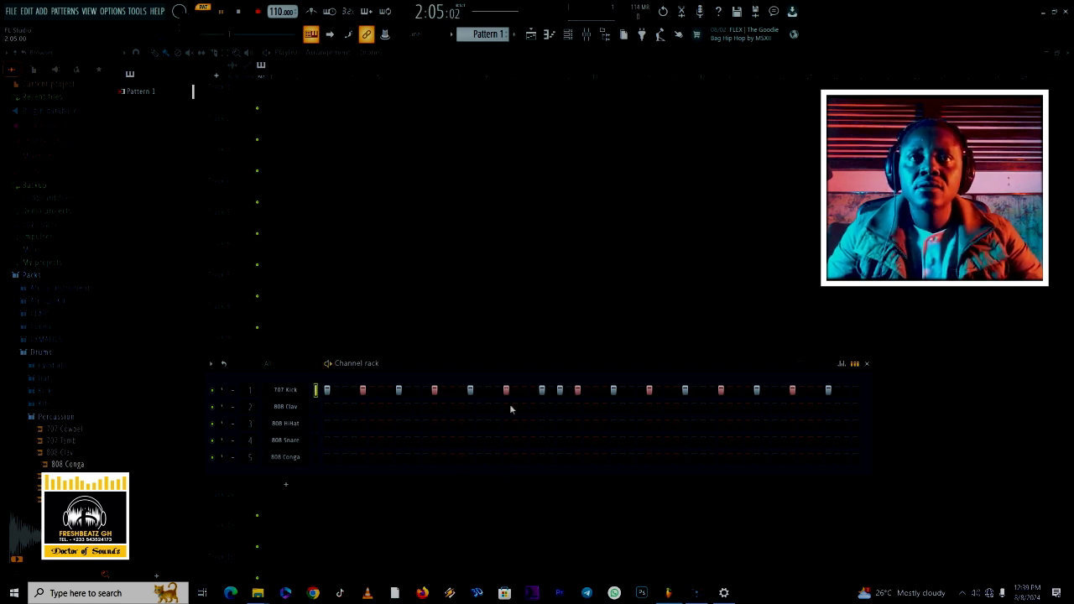
{"action": "left_click", "coordinate": [561, 394]}
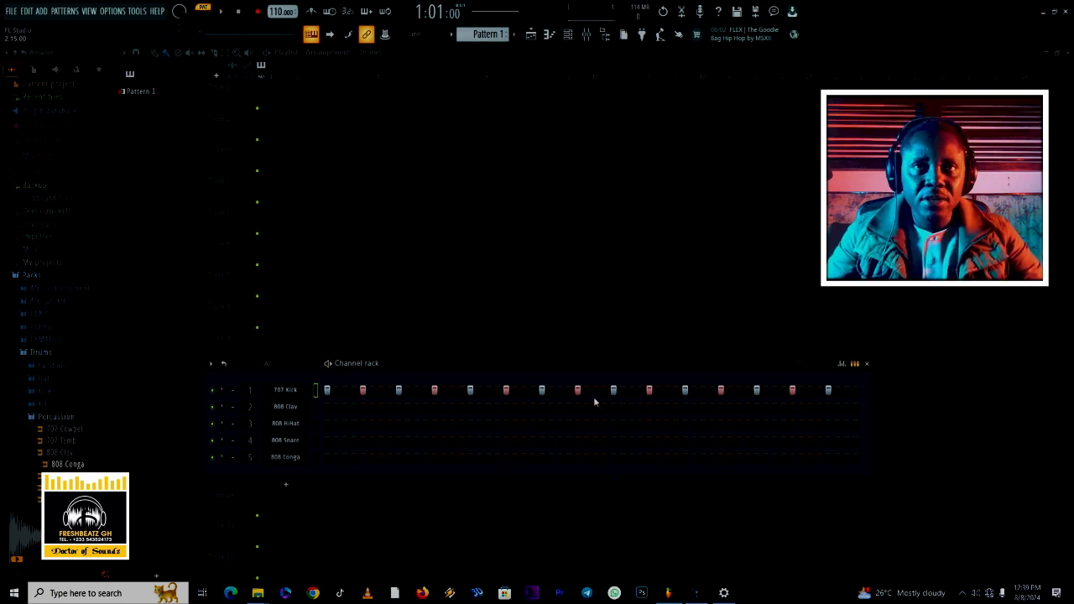
{"action": "left_click", "coordinate": [596, 391]}
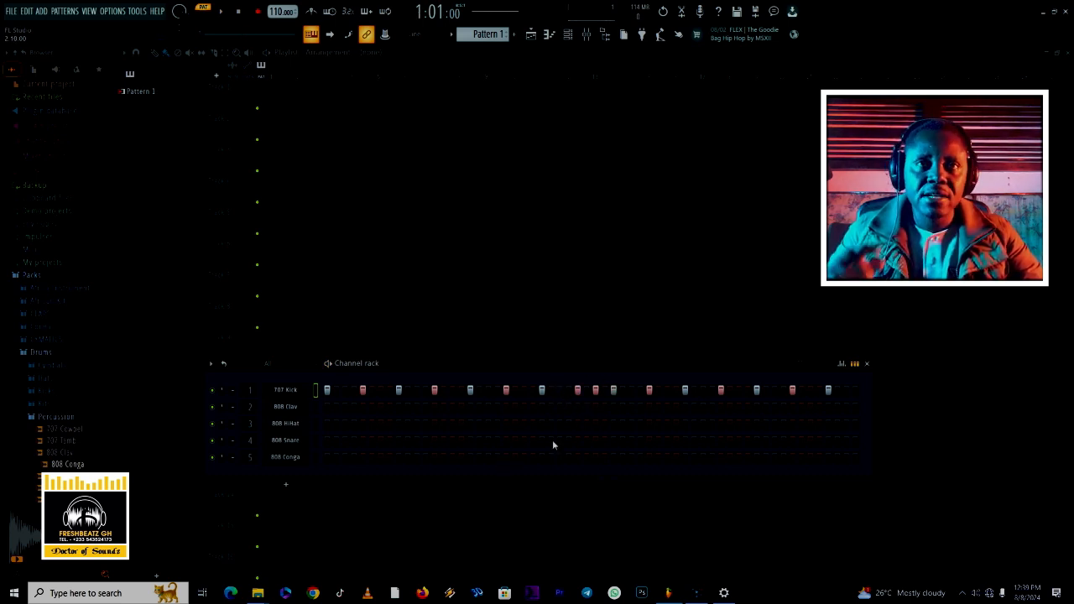
{"action": "key", "text": "space"}
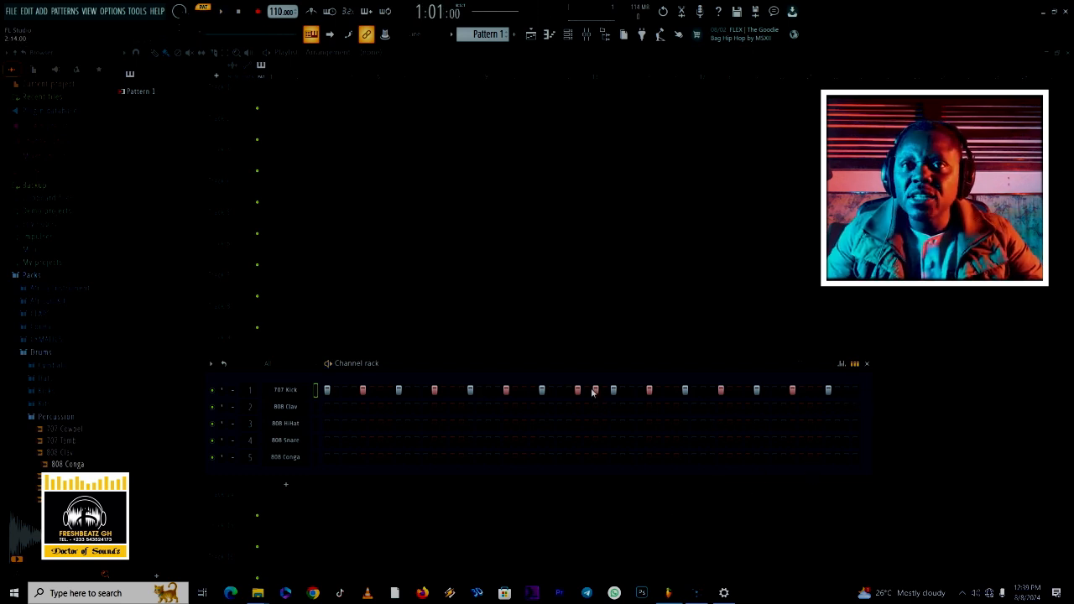
Try extra 707 Kick hits on steps 59 and 60 and play the pattern
{"action": "left_click", "coordinate": [847, 390]}
{"action": "left_click", "coordinate": [856, 390]}
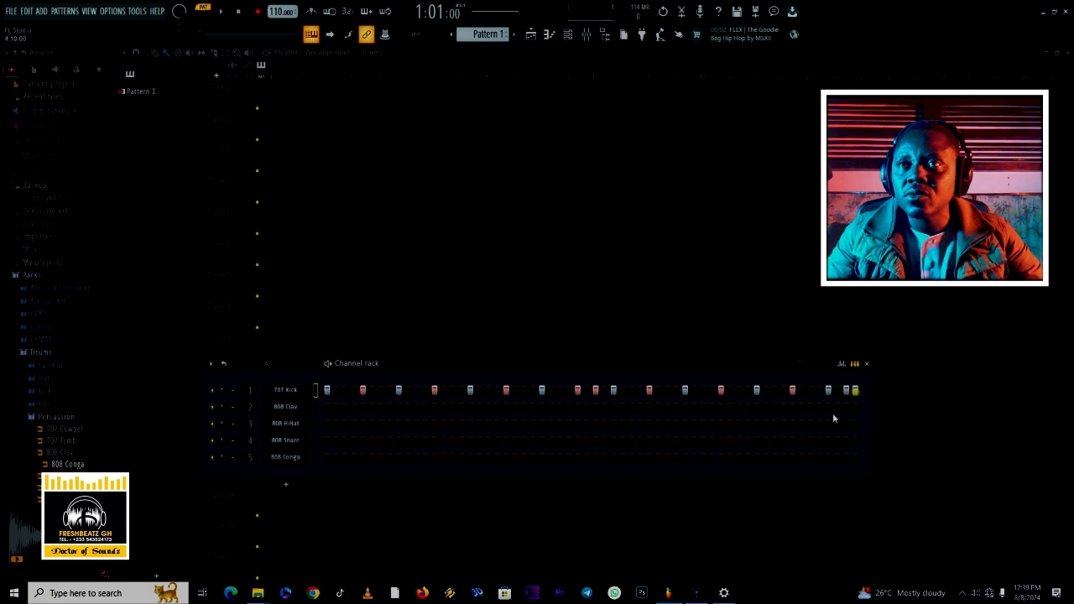
{"action": "key", "text": "space"}
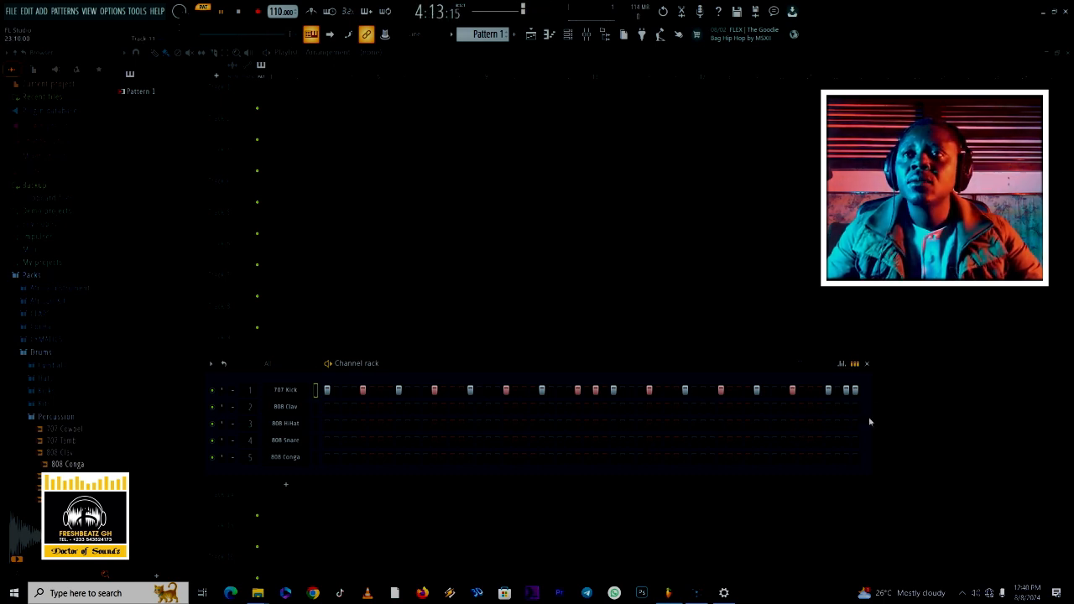
{"action": "key", "text": "space"}
Widen the channel rack, replace the 707 Kick hits on steps 59 and 60 with hits on steps 61, 63 and 64, and play the pattern
{"action": "left_click_drag", "start_coordinate": [869, 410], "coordinate": [972, 413]}
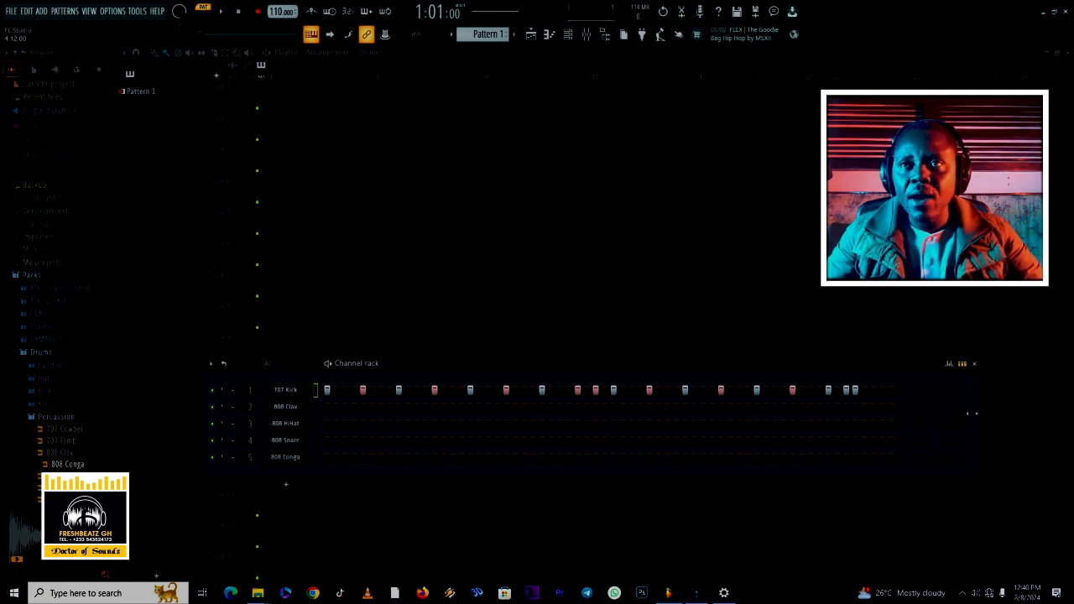
{"action": "left_click", "coordinate": [865, 391]}
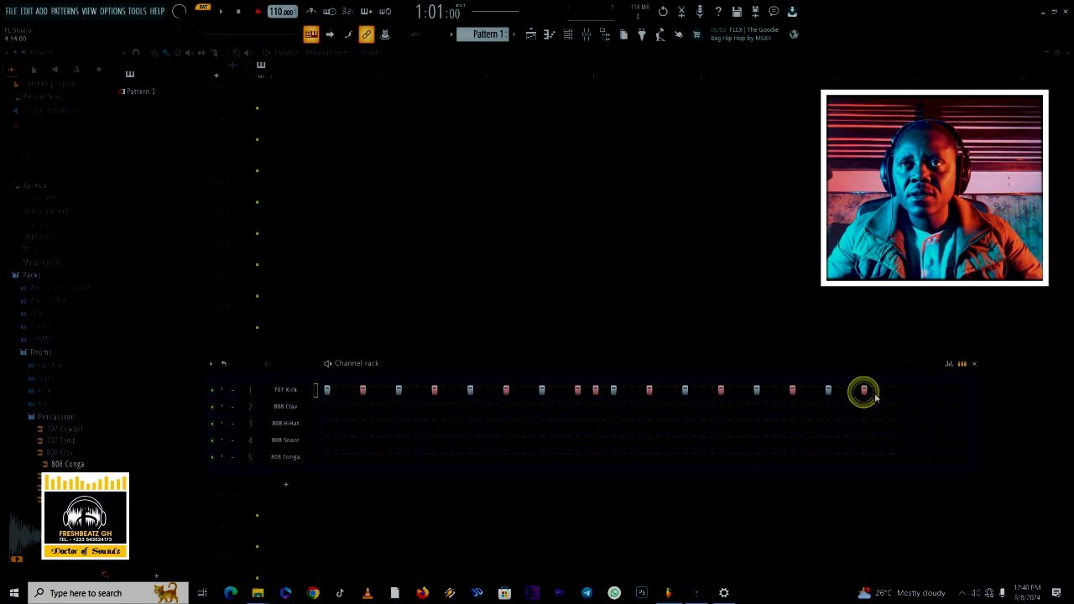
{"action": "left_click", "coordinate": [882, 390]}
{"action": "left_click", "coordinate": [892, 390]}
{"action": "key", "text": "space"}
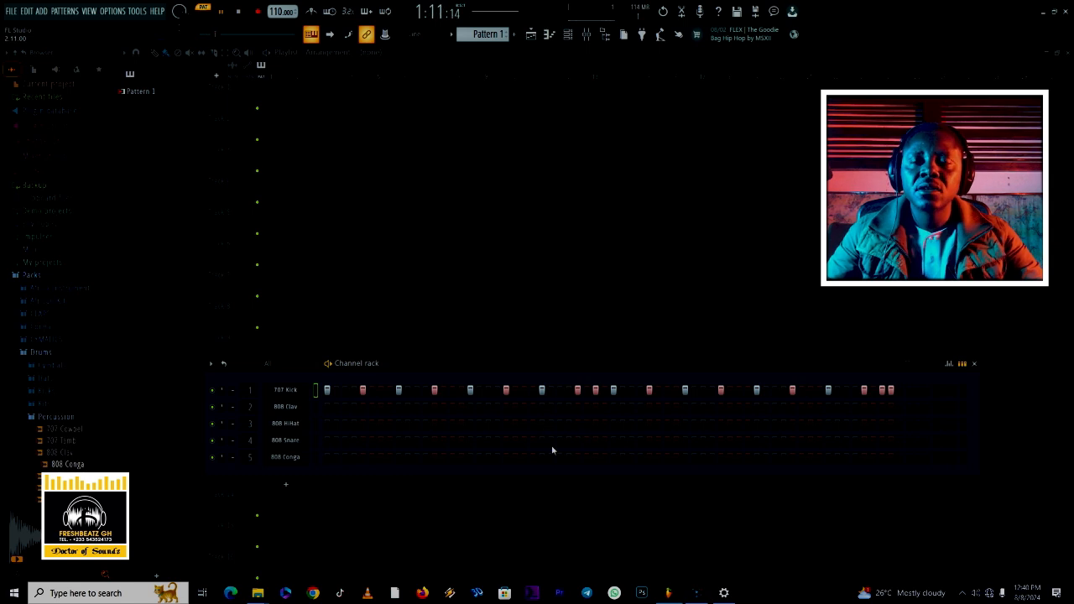
{"action": "key", "text": "space"}
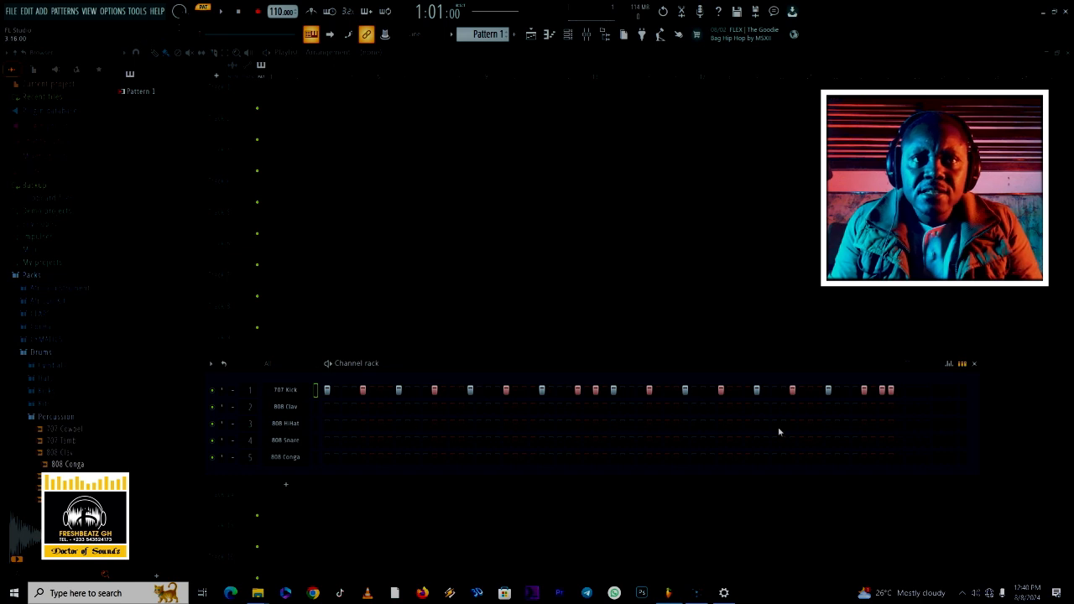
Try filling the 808 HiHat channel on each 2 steps and play it with the kick
{"action": "right_click", "coordinate": [289, 426]}
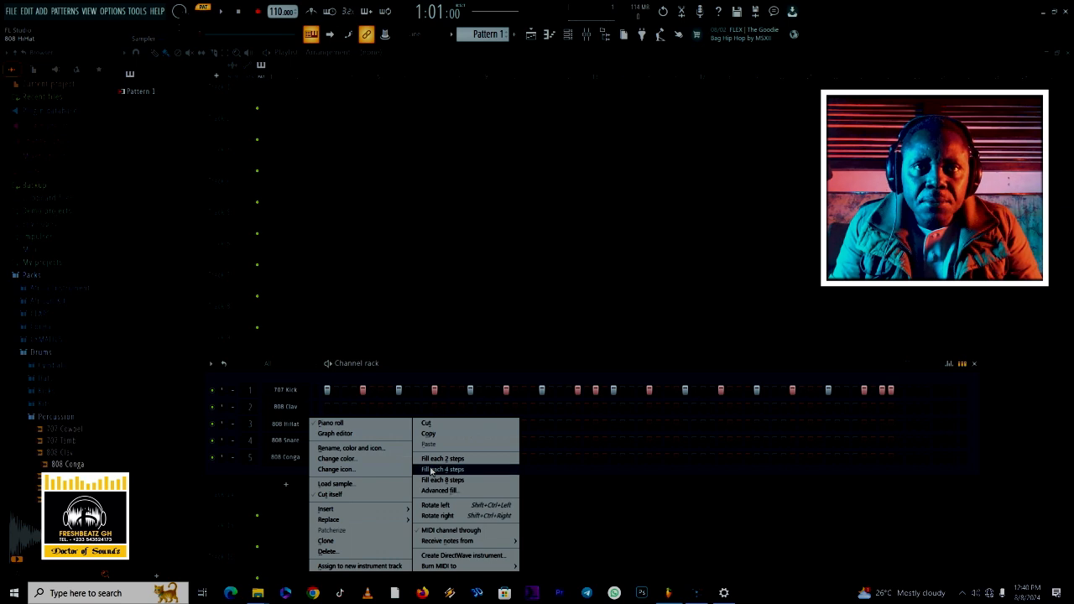
{"action": "left_click", "coordinate": [431, 460]}
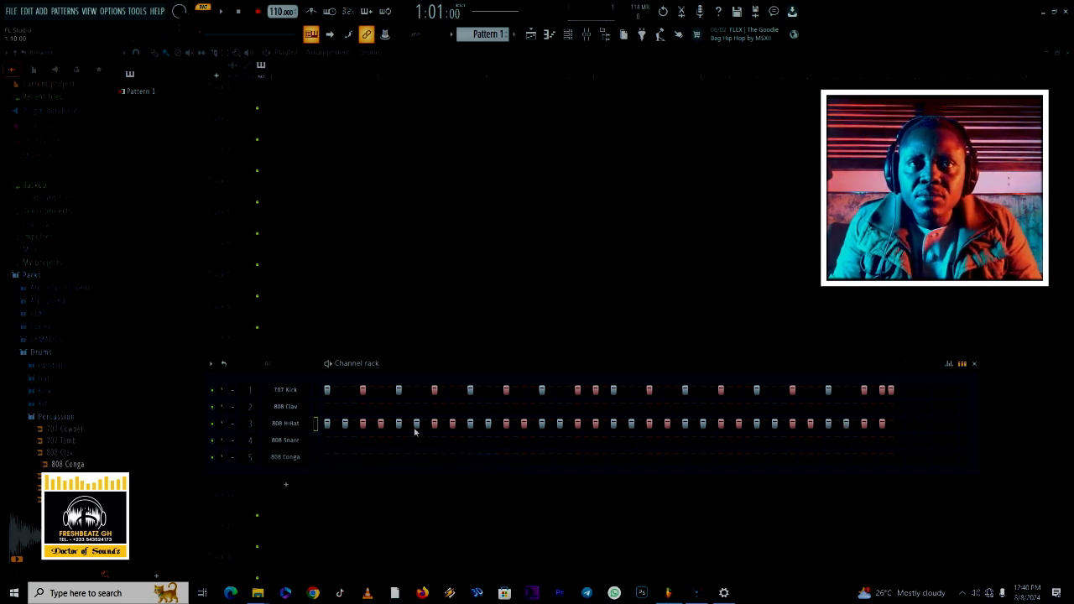
{"action": "key", "text": "space"}
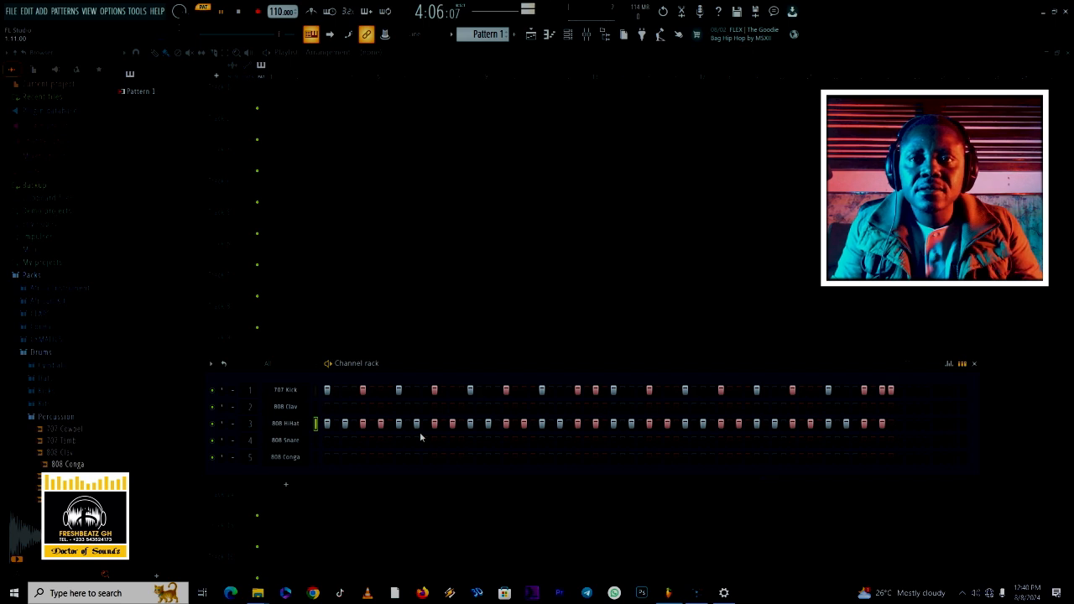
{"action": "key", "text": "space"}
Try the 808 HiHat channel filled on each 4 steps in playback
{"action": "right_click", "coordinate": [290, 424]}
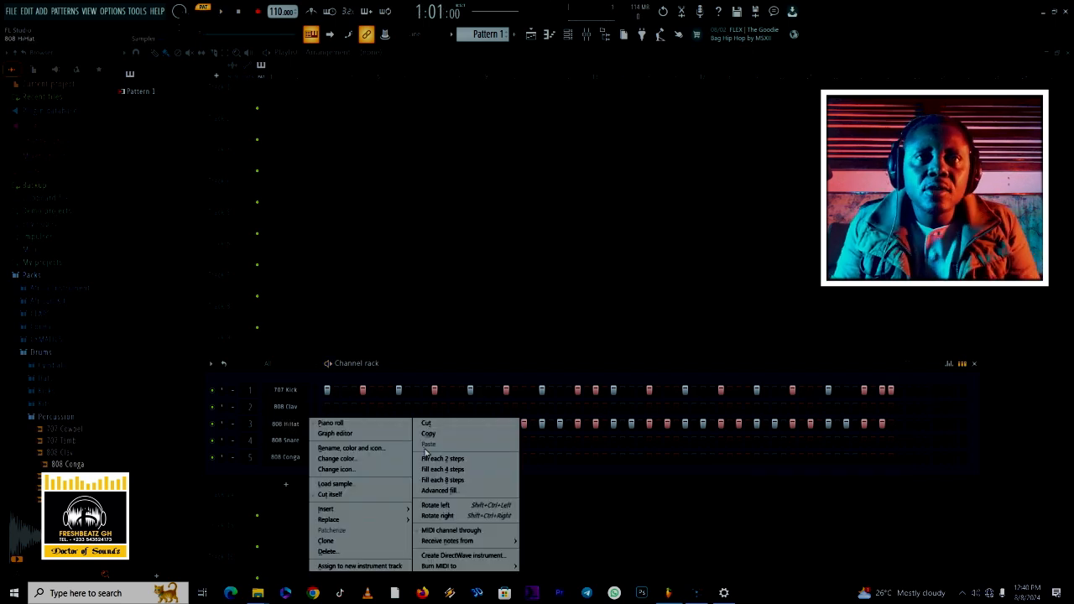
{"action": "left_click", "coordinate": [440, 468]}
{"action": "key", "text": "space"}
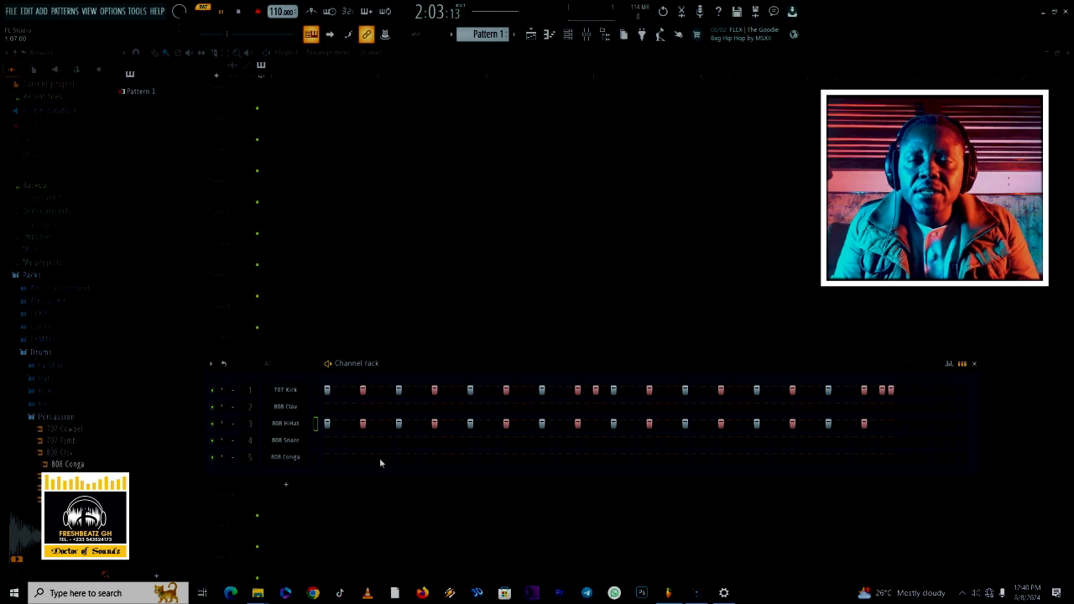
{"action": "key", "text": "space"}
Try the 808 HiHat channel filled on each 8 steps in playback
{"action": "right_click", "coordinate": [294, 424]}
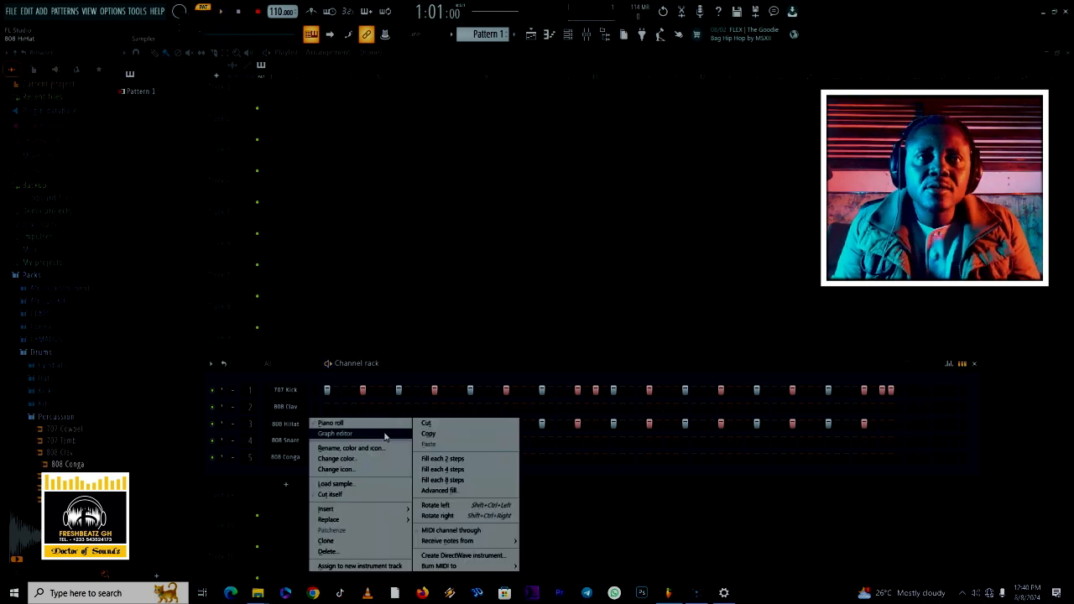
{"action": "left_click", "coordinate": [428, 479]}
{"action": "key", "text": "space"}
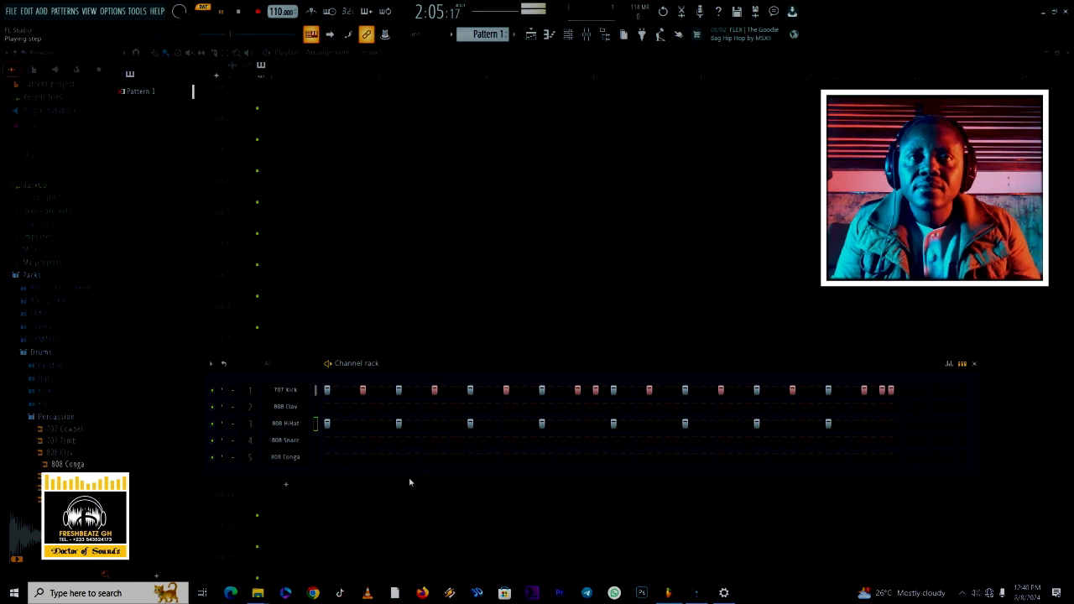
{"action": "key", "text": "space"}
Fill the 808 HiHat channel on each 2 steps again and play the pattern
{"action": "right_click", "coordinate": [289, 424]}
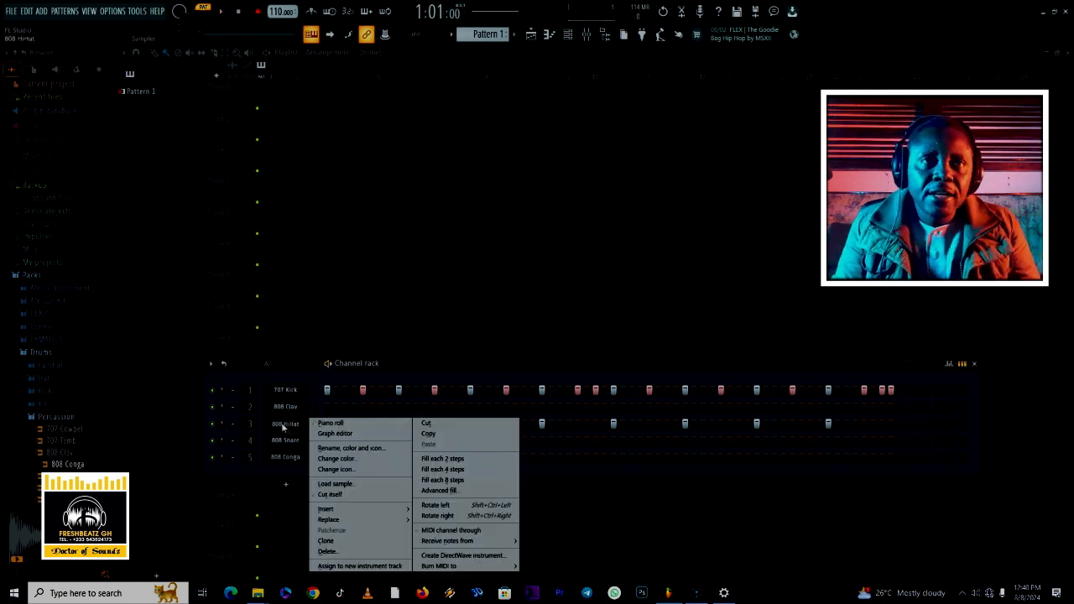
{"action": "left_click", "coordinate": [449, 460]}
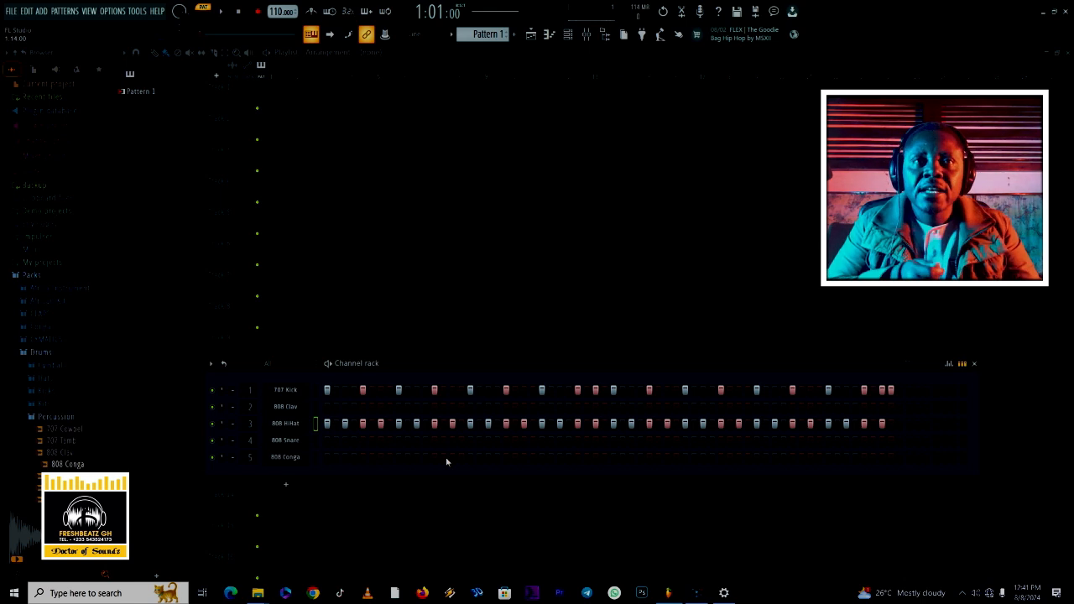
{"action": "key", "text": "space"}
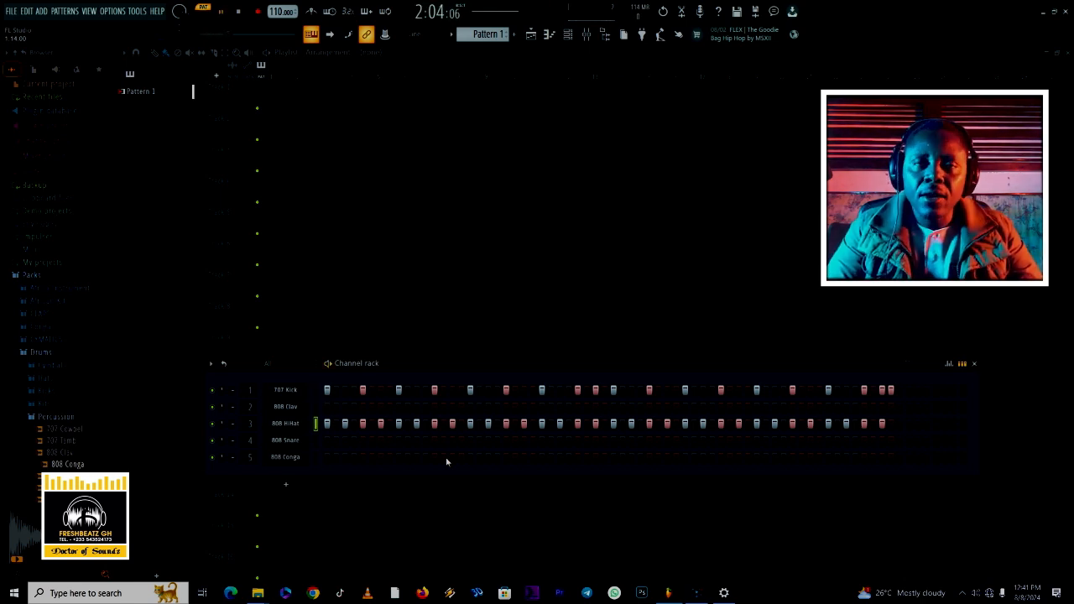
{"action": "key", "text": "space"}
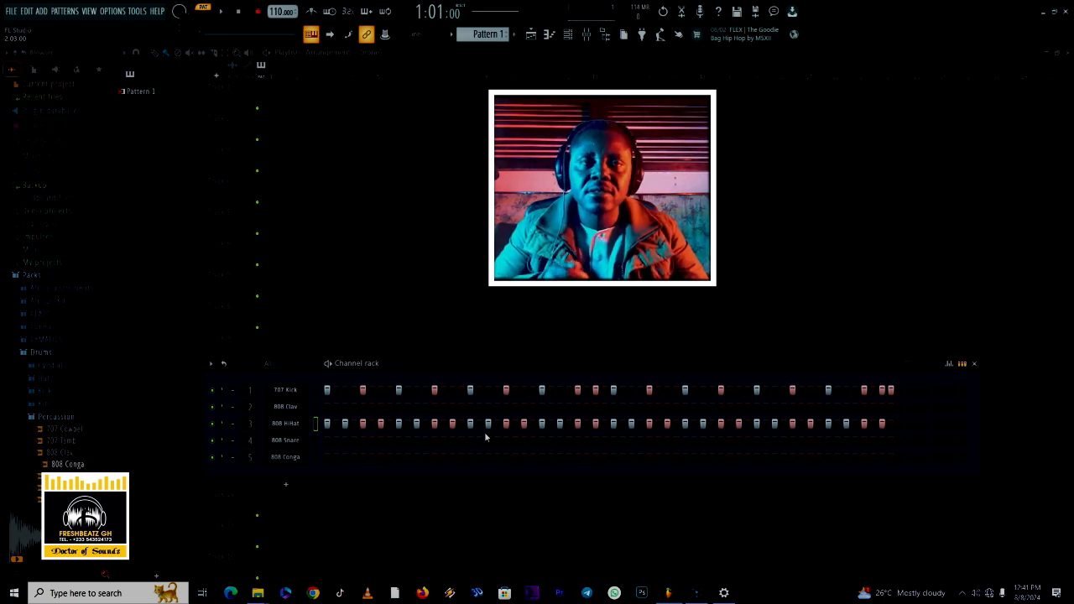
Add extra 808 HiHat hits on steps 14 and 16 and play the pattern
{"action": "key", "text": "space"}
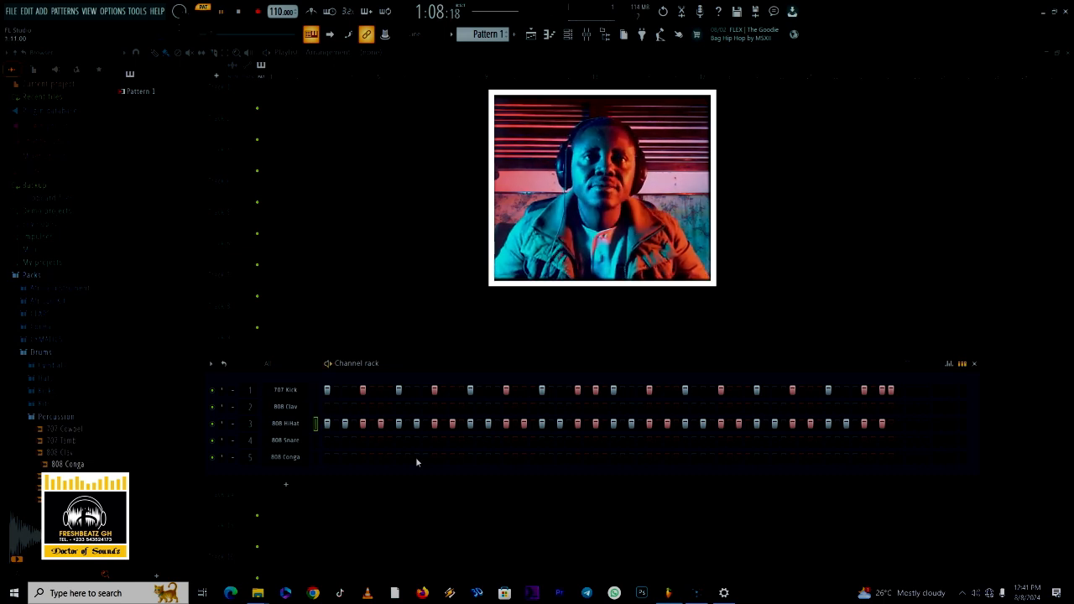
{"action": "key", "text": "space"}
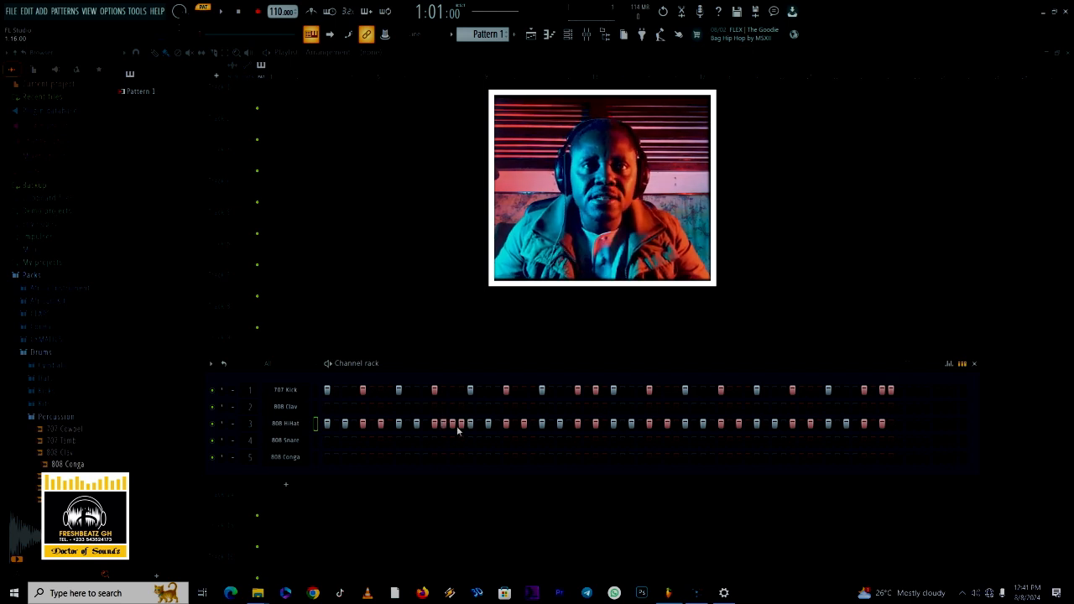
{"action": "key", "text": "space"}
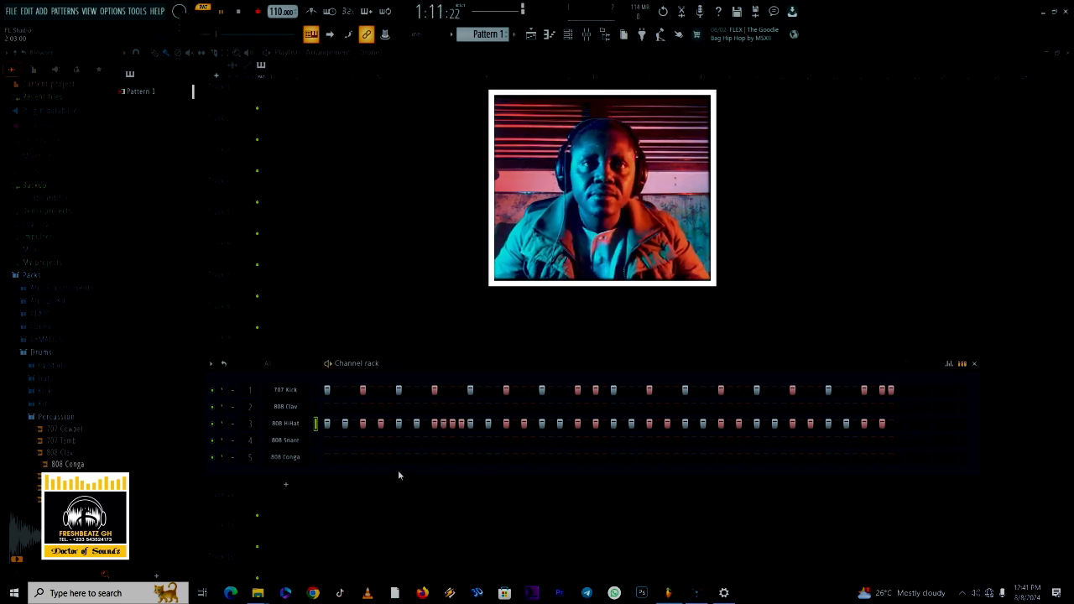
Add extra 808 HiHat hits on steps 30 and 32 and play the pattern
{"action": "key", "text": "space"}
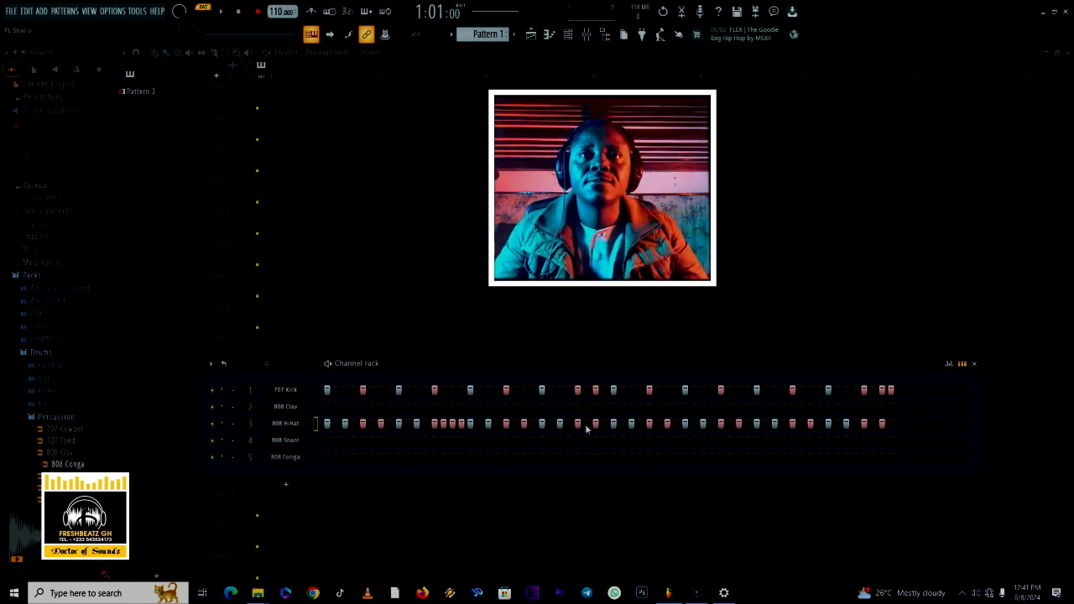
{"action": "key", "text": "space"}
{"action": "left_click_drag", "start_coordinate": [591, 426], "coordinate": [606, 423]}
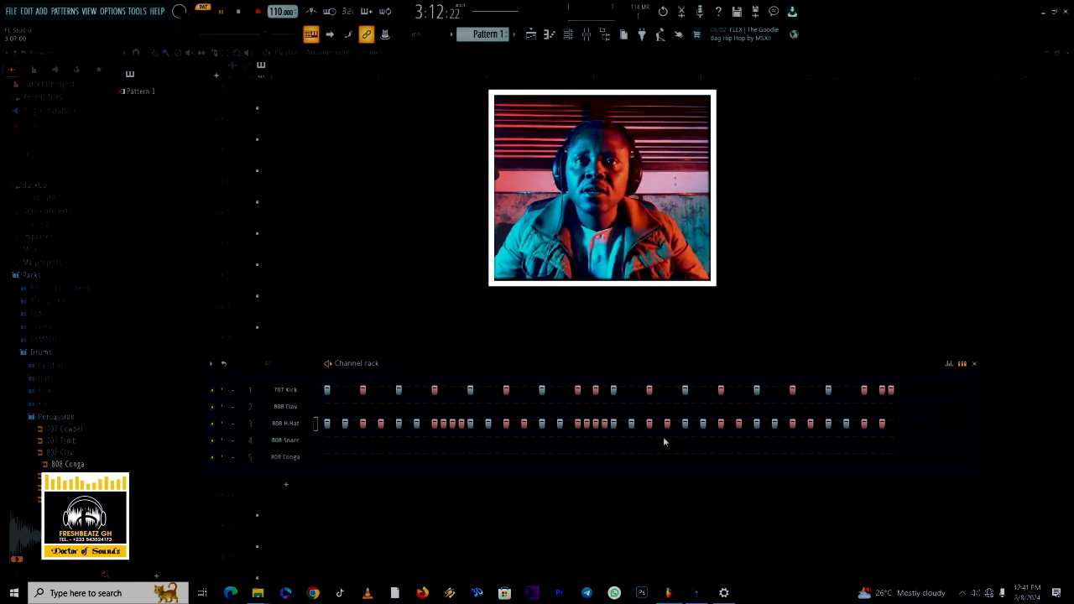
Try an extra 808 HiHat hit on step 34 and play the pattern
{"action": "key", "text": "space"}
{"action": "left_click", "coordinate": [623, 425]}
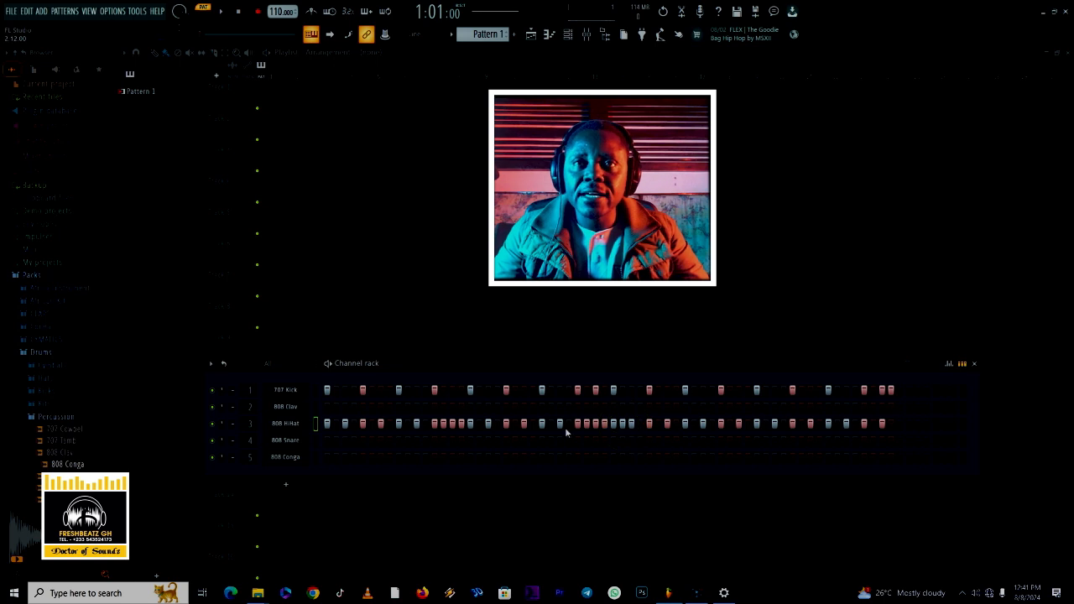
{"action": "key", "text": "space"}
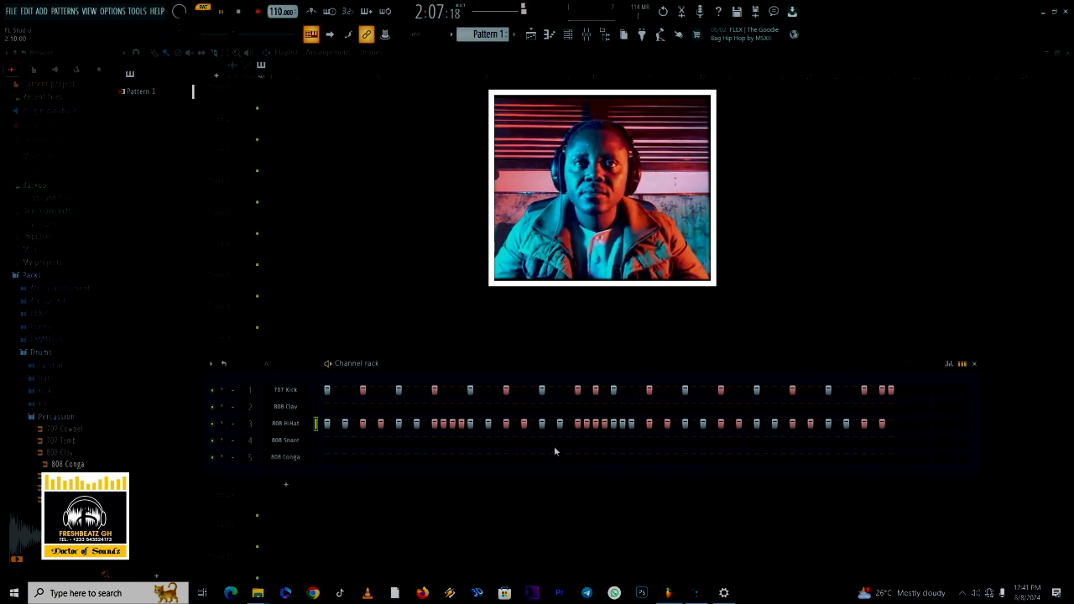
Add an 808 HiHat hit on step 36, remove the one on step 34 and play the pattern
{"action": "left_click", "coordinate": [640, 423]}
{"action": "left_click", "coordinate": [622, 423]}
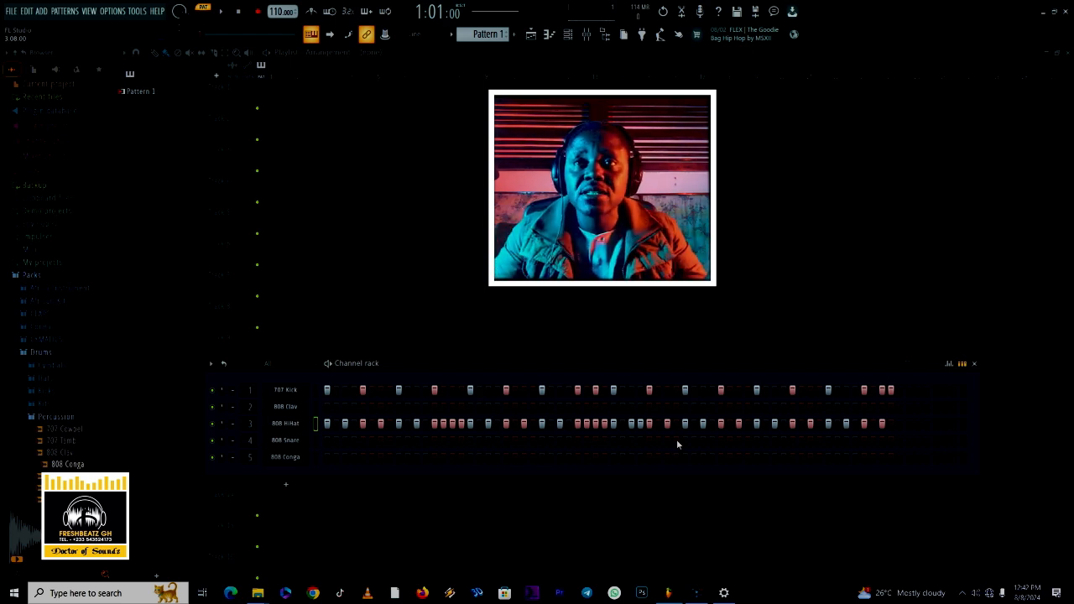
{"action": "key", "text": "space"}
Add extra 808 HiHat hits on steps 54, 56, 46 and 48 during playback and listen to the pattern
{"action": "left_click", "coordinate": [800, 424]}
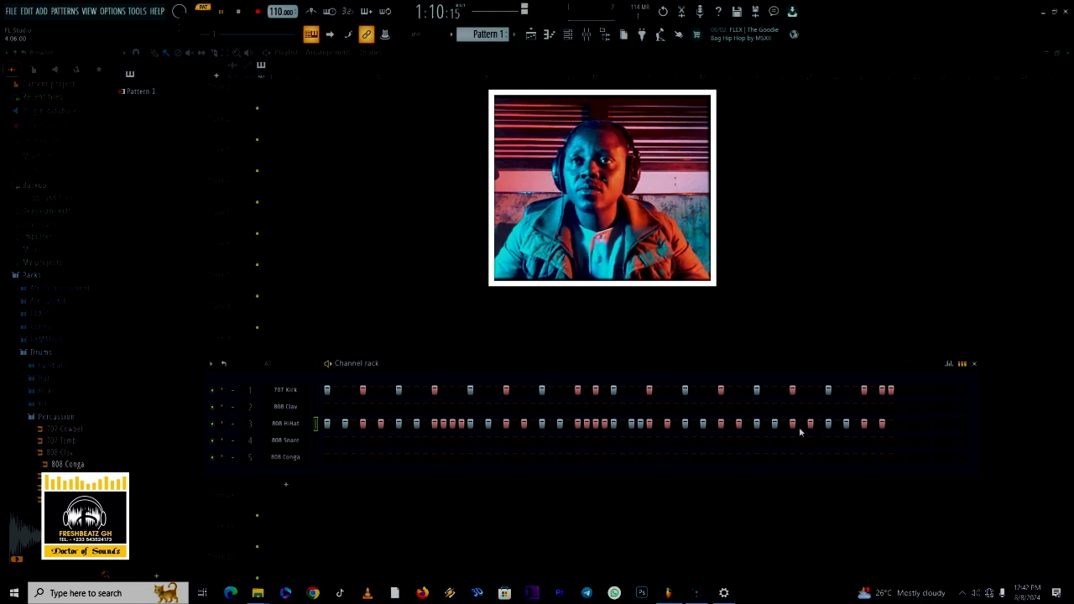
{"action": "left_click", "coordinate": [819, 424]}
{"action": "left_click", "coordinate": [730, 424]}
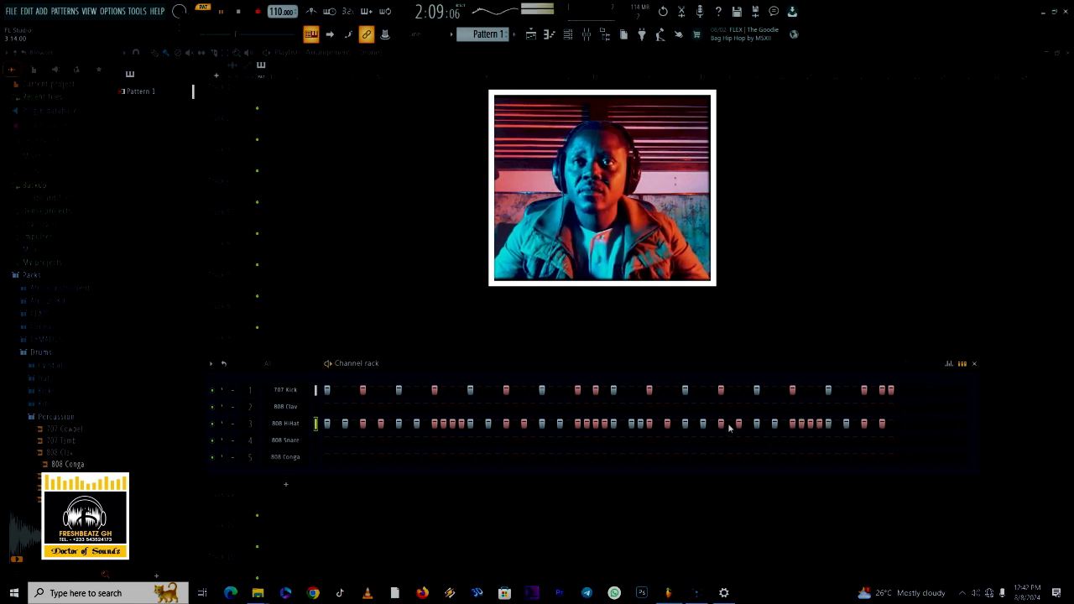
{"action": "left_click", "coordinate": [747, 424]}
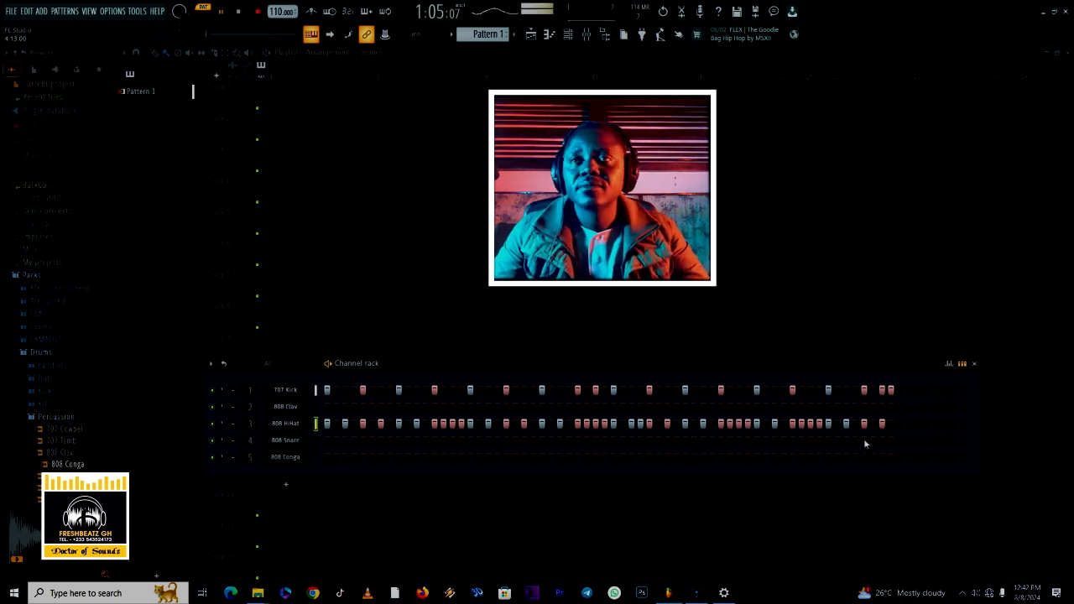
{"action": "key", "text": "space"}
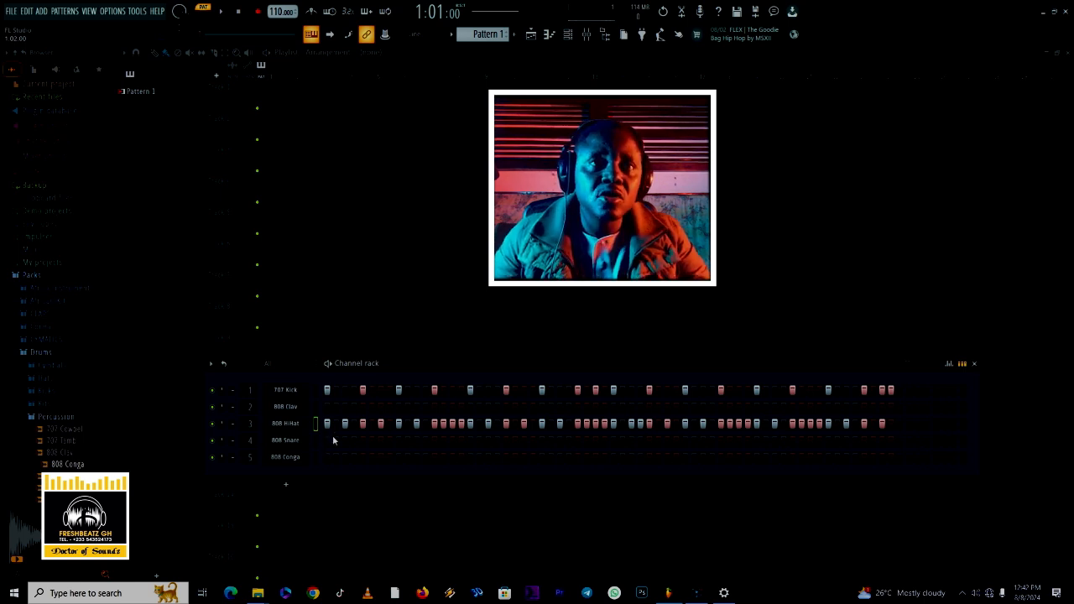
Place an 808 Snare hit on step 1 and play the pattern
{"action": "left_click", "coordinate": [327, 440]}
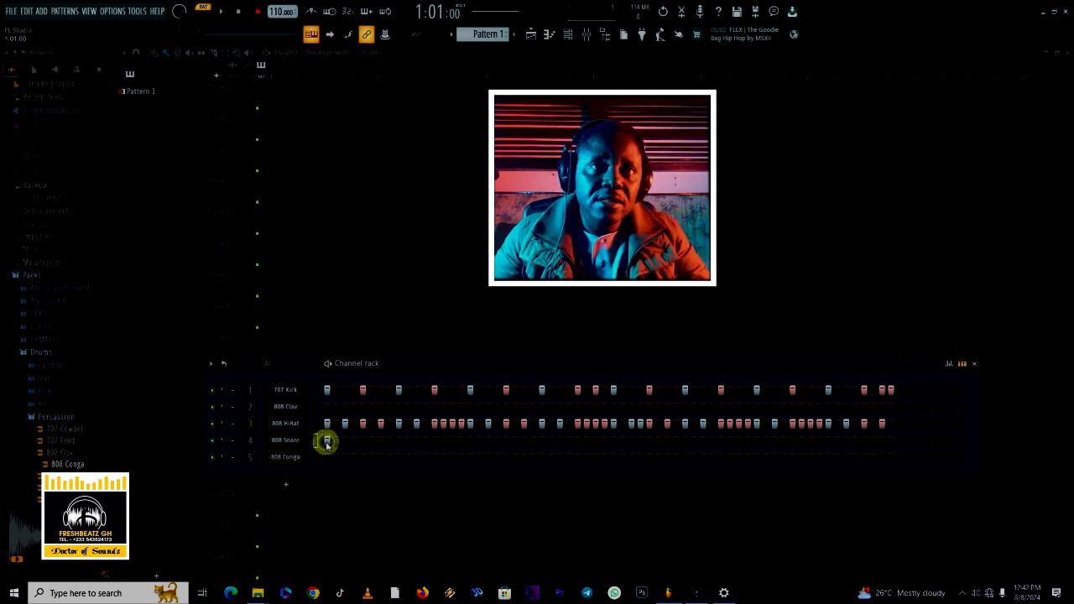
{"action": "key", "text": "space"}
{"action": "key", "text": "space"}
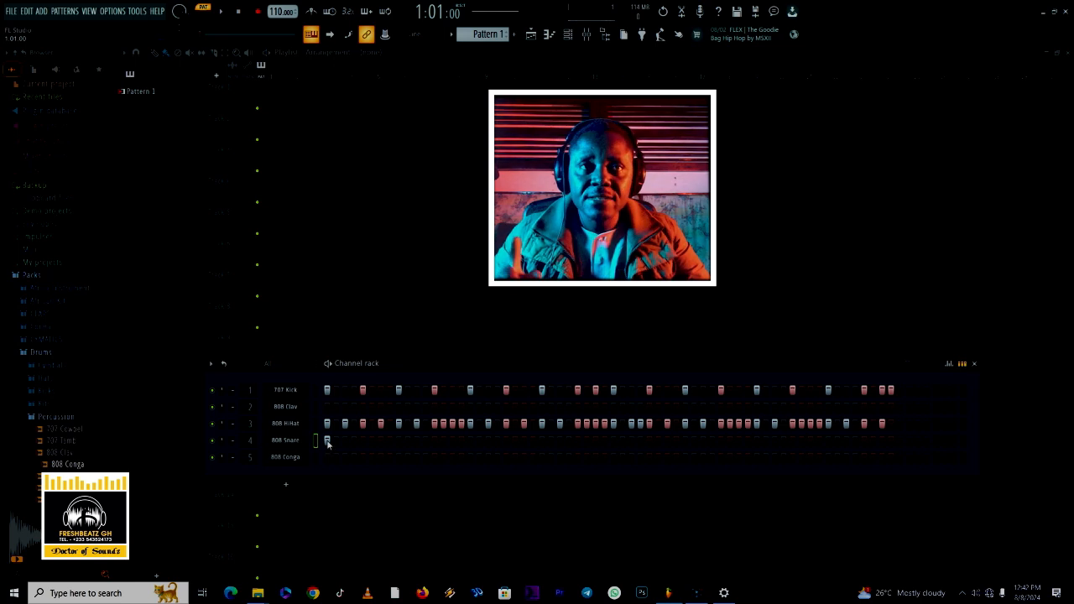
{"action": "key", "text": "space"}
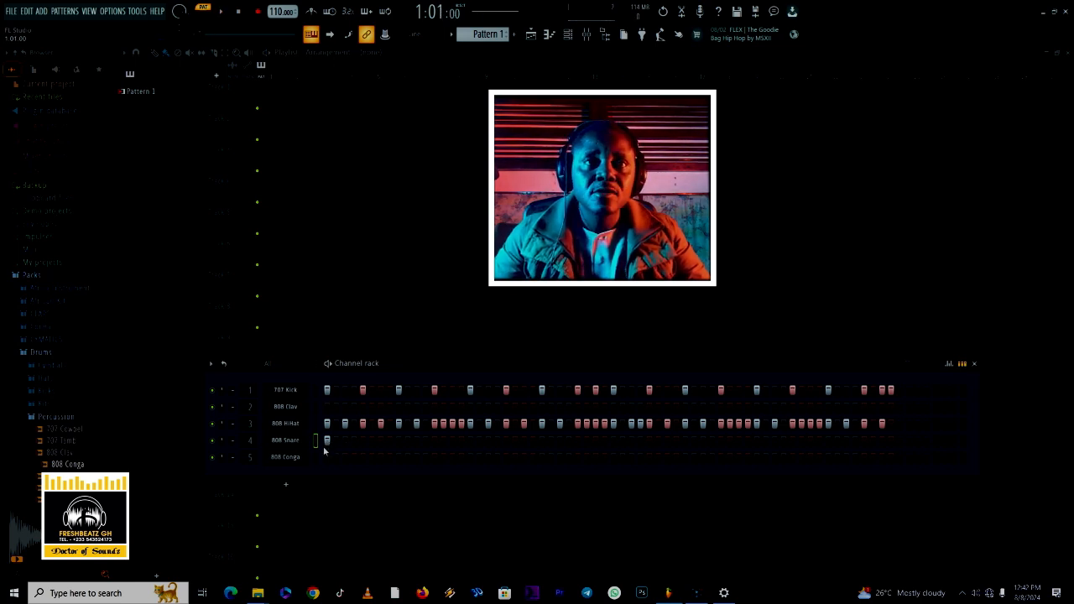
{"action": "key", "text": "space"}
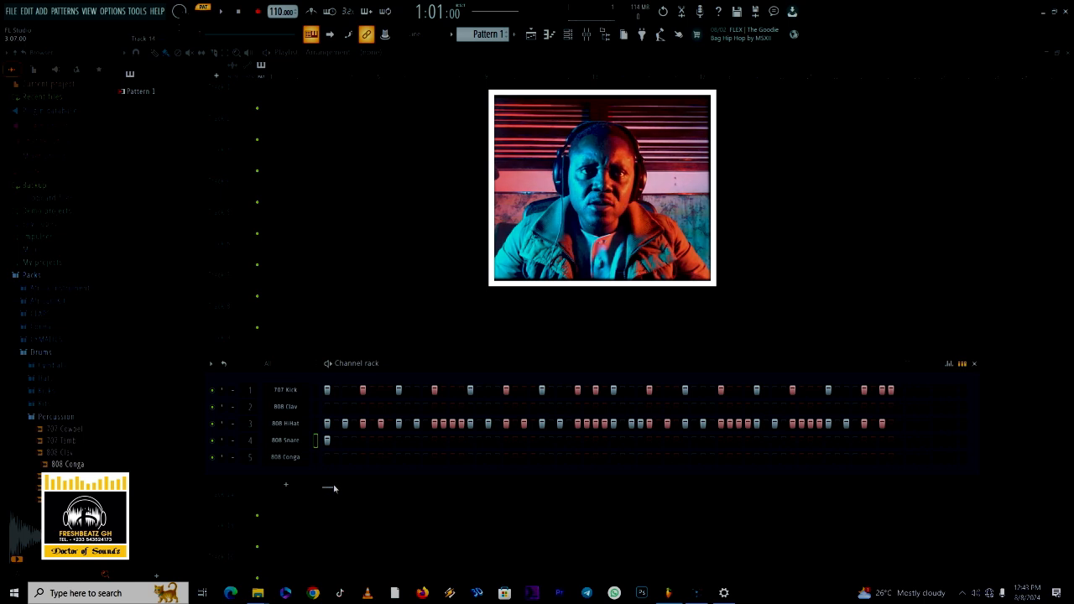
{"action": "key", "text": "space"}
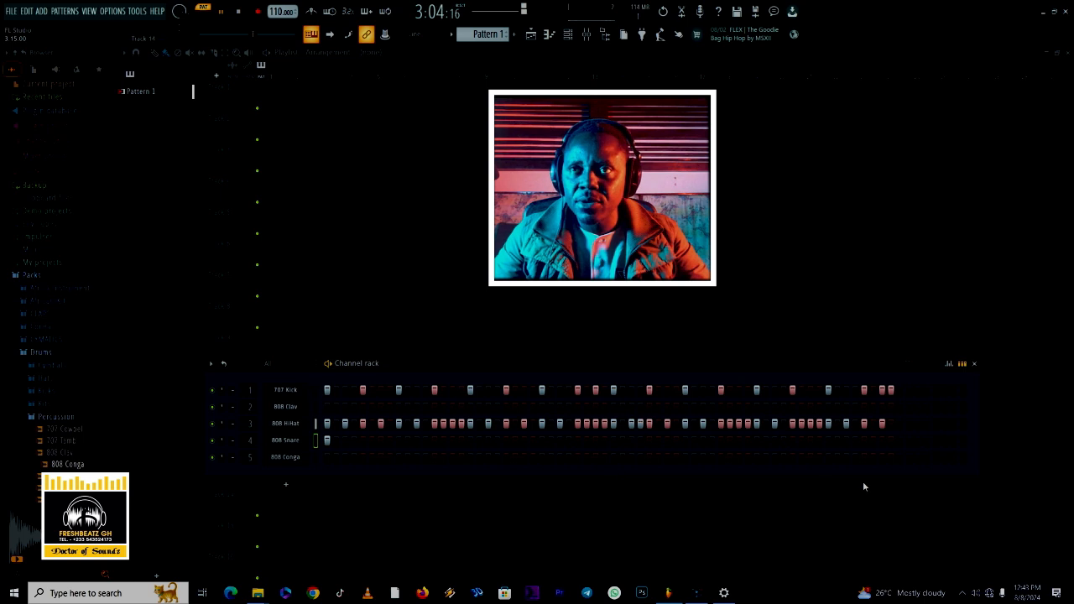
{"action": "key", "text": "space"}
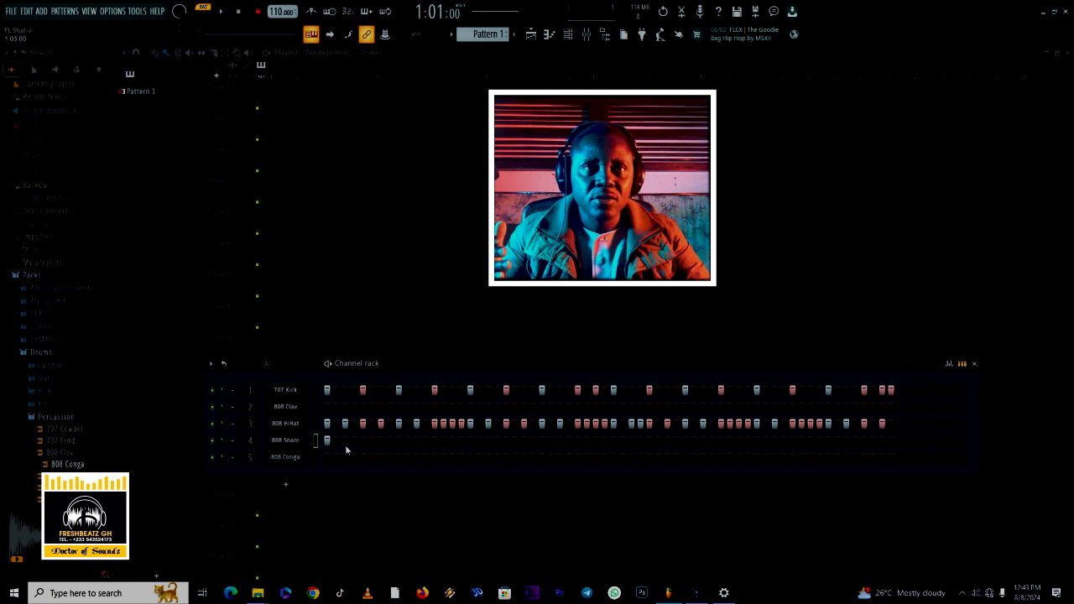
Replay the opening of the pattern several times to judge where the second 808 Snare hit should fall
{"action": "key", "text": "space"}
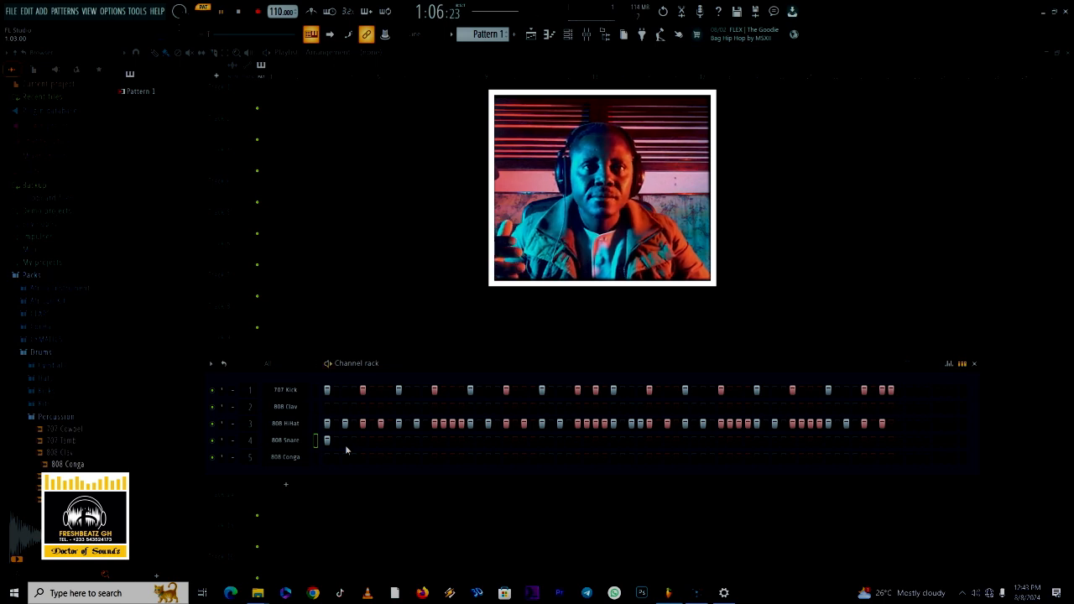
{"action": "key", "text": "space"}
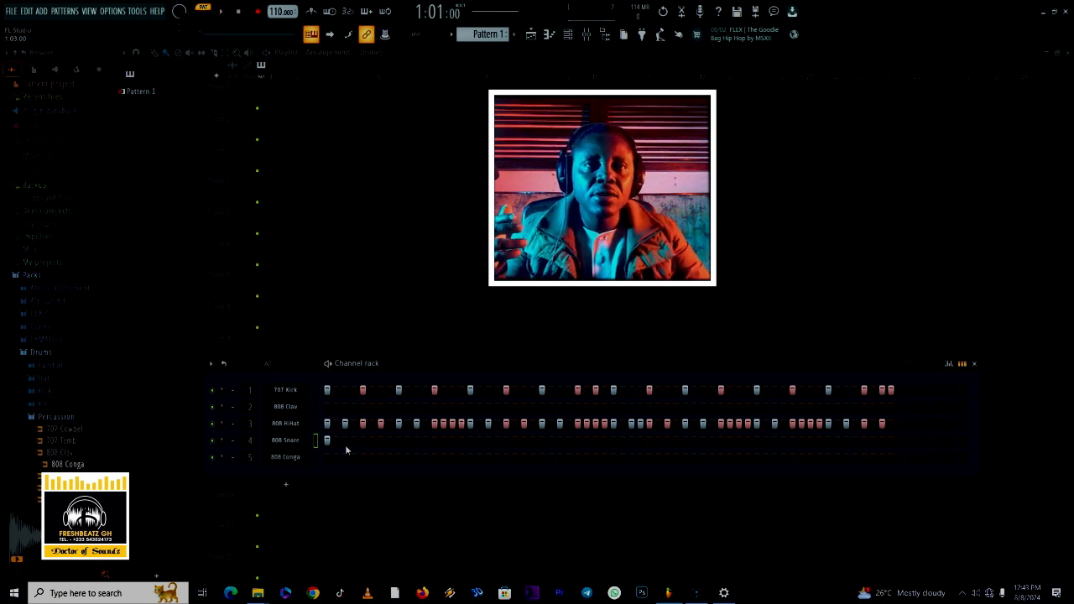
{"action": "key", "text": "space"}
{"action": "key", "text": "space"}
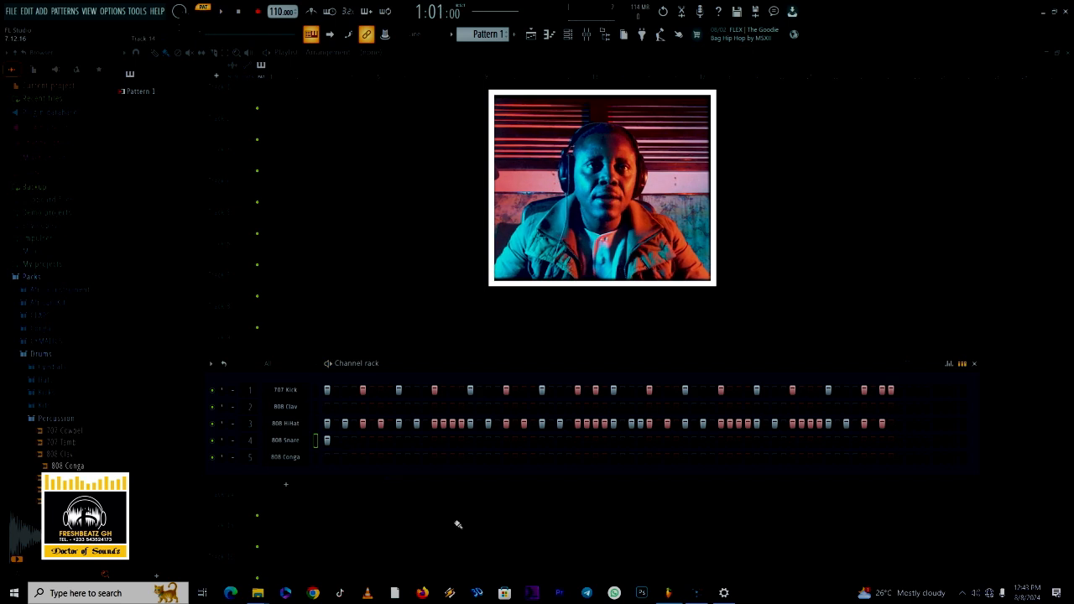
{"action": "key", "text": "space"}
{"action": "key", "text": "space"}
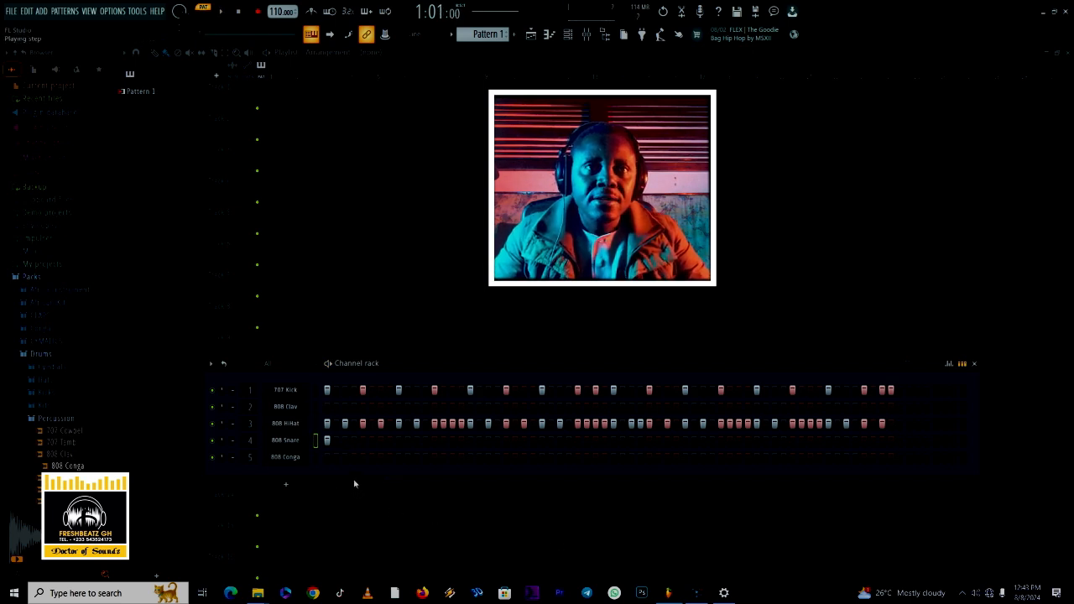
{"action": "key", "text": "space"}
{"action": "key", "text": "space"}
{"action": "key", "text": "space"}
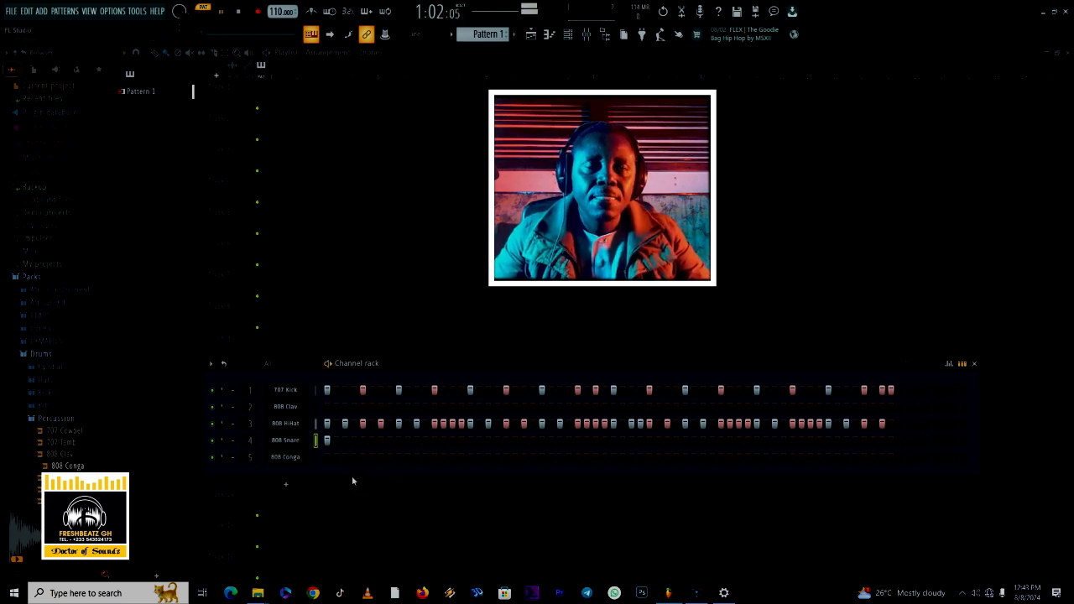
{"action": "key", "text": "space"}
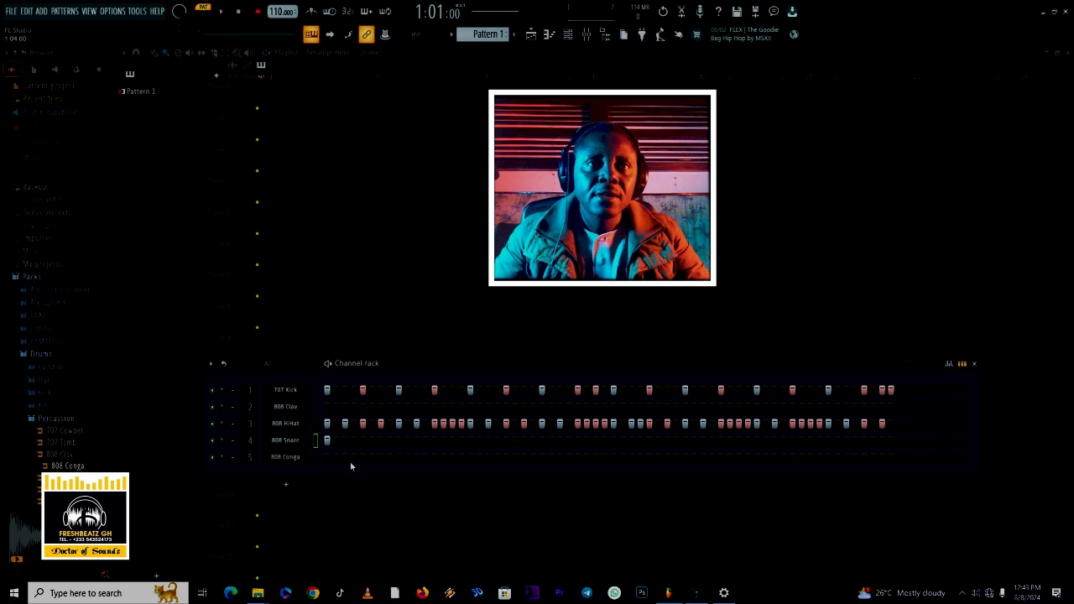
Try an 808 Snare hit on step 3 in playback and remove it
{"action": "left_click", "coordinate": [345, 442]}
{"action": "key", "text": "space"}
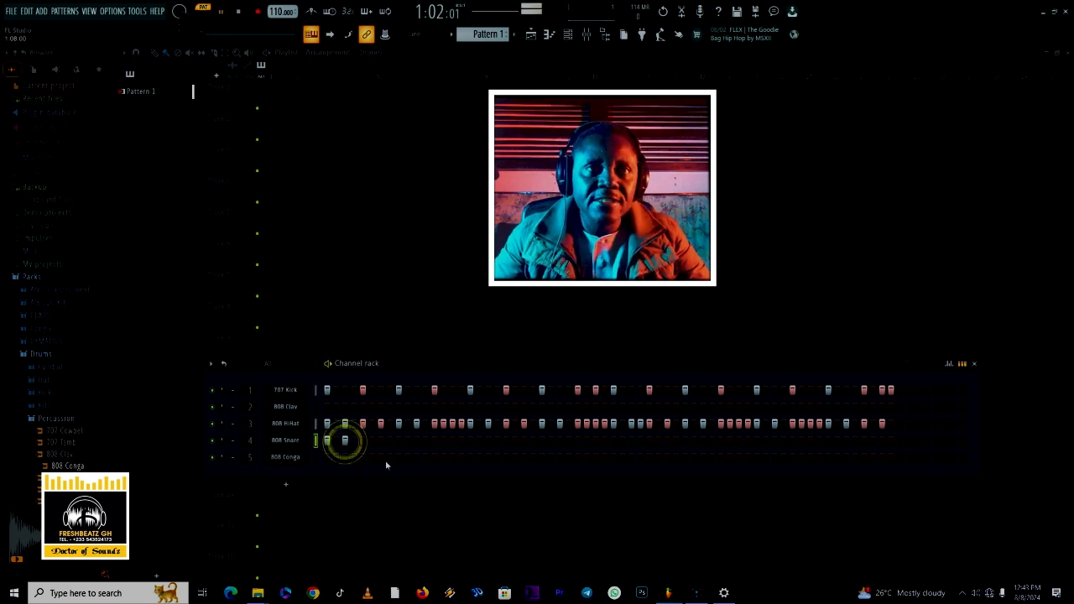
{"action": "key", "text": "space"}
{"action": "left_click", "coordinate": [345, 443]}
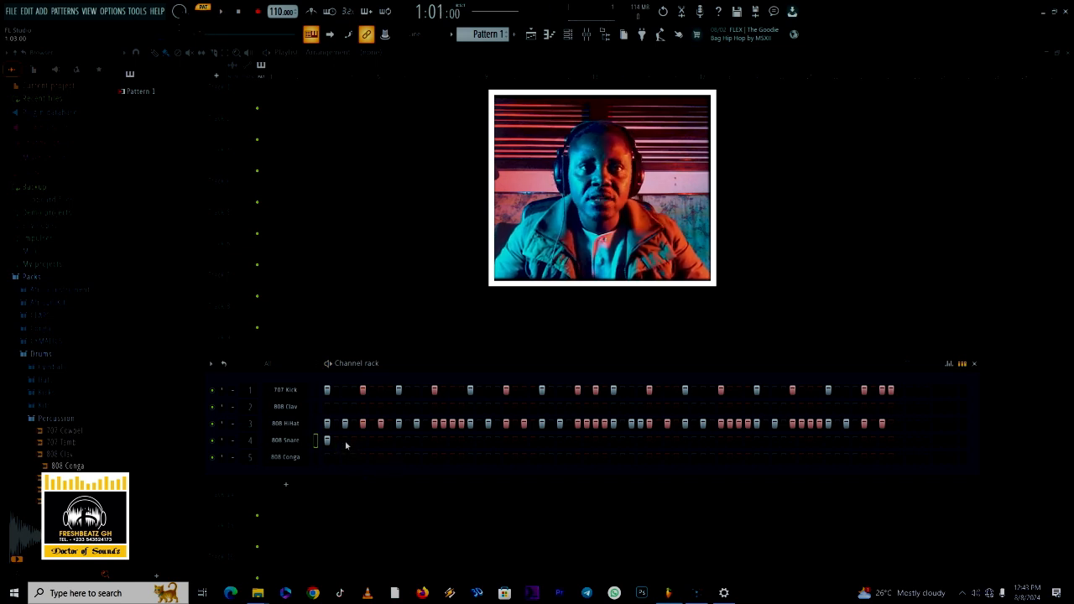
Place an 808 Snare hit on step 4 and replay the opening of the pattern
{"action": "left_click", "coordinate": [352, 441]}
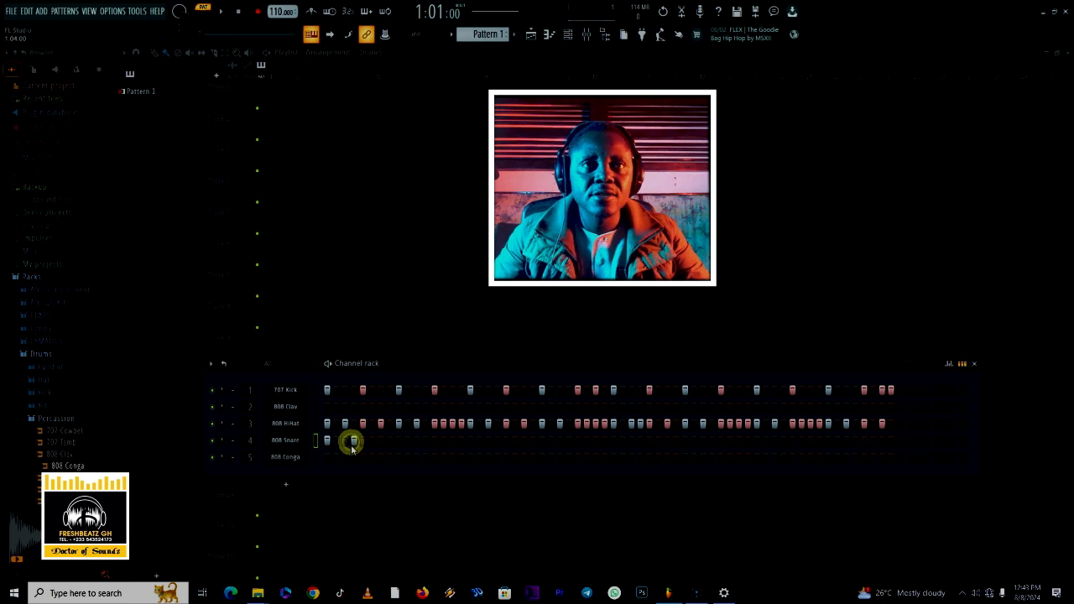
{"action": "key", "text": "space"}
{"action": "key", "text": "space"}
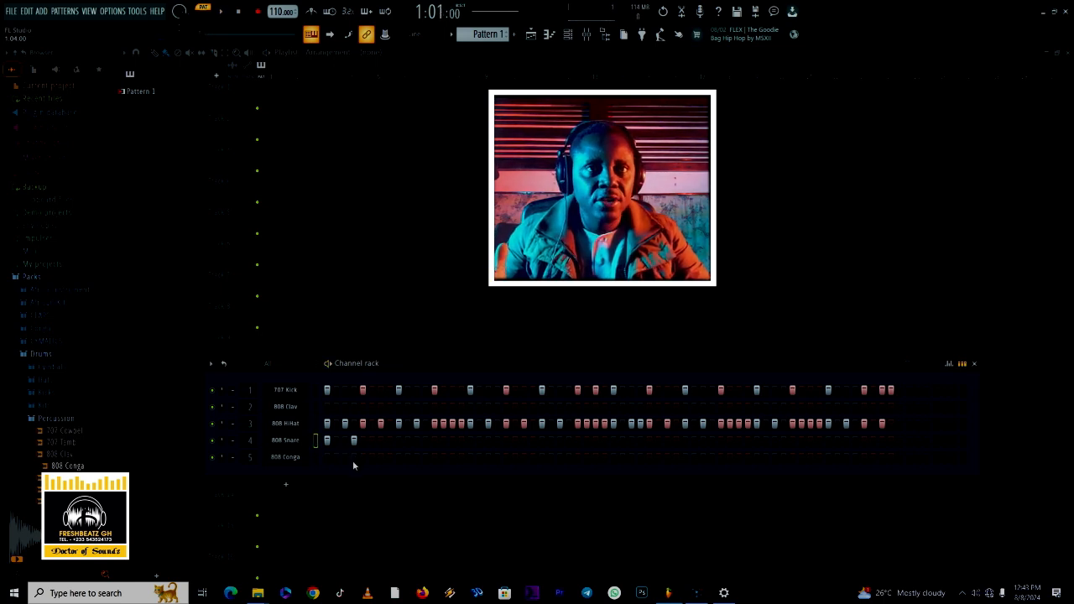
{"action": "key", "text": "space"}
{"action": "key", "text": "space"}
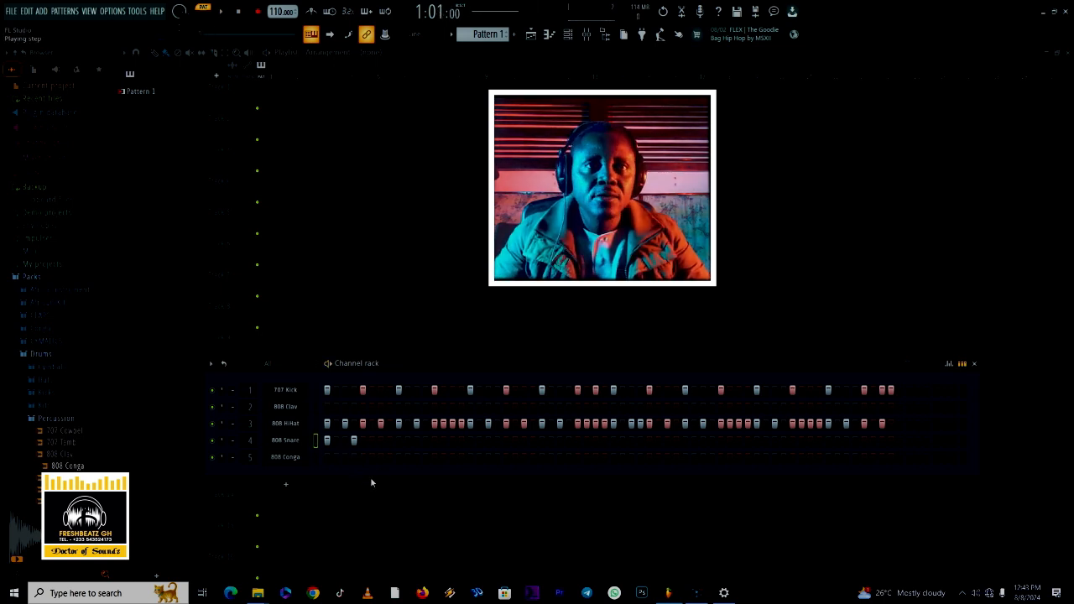
{"action": "key", "text": "space"}
{"action": "key", "text": "space"}
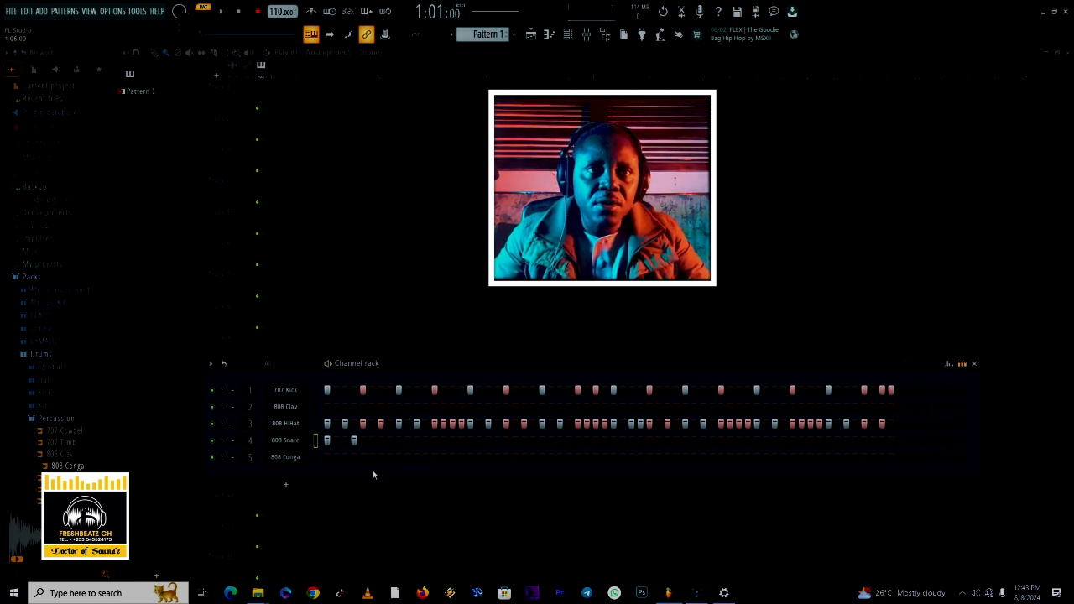
Place an 808 Snare hit on step 7 and play the pattern
{"action": "key", "text": "space"}
{"action": "key", "text": "space"}
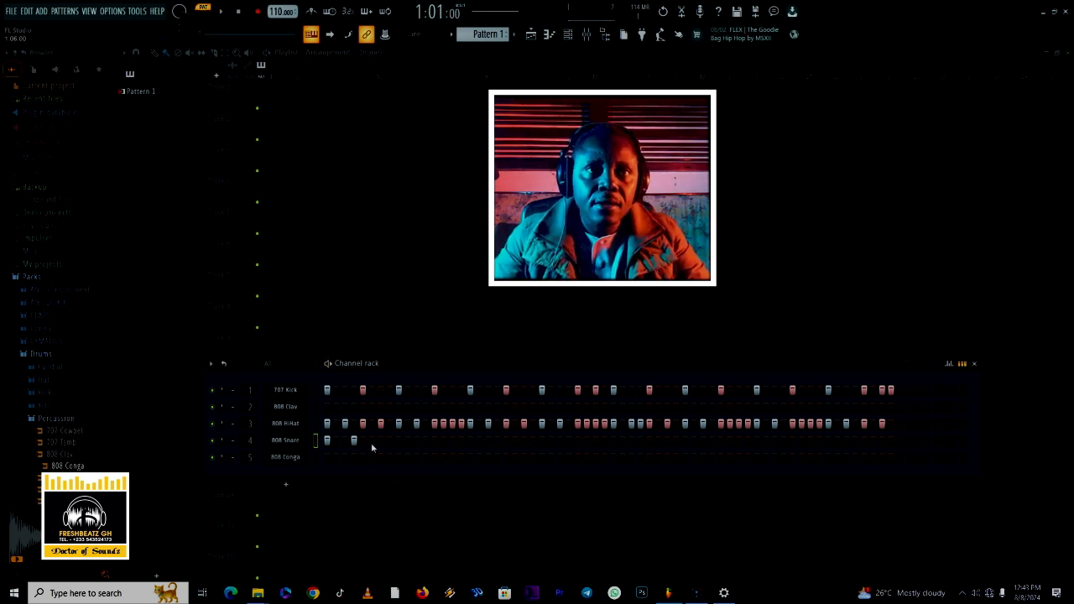
{"action": "key", "text": "space"}
{"action": "left_click", "coordinate": [372, 440]}
{"action": "key", "text": "space"}
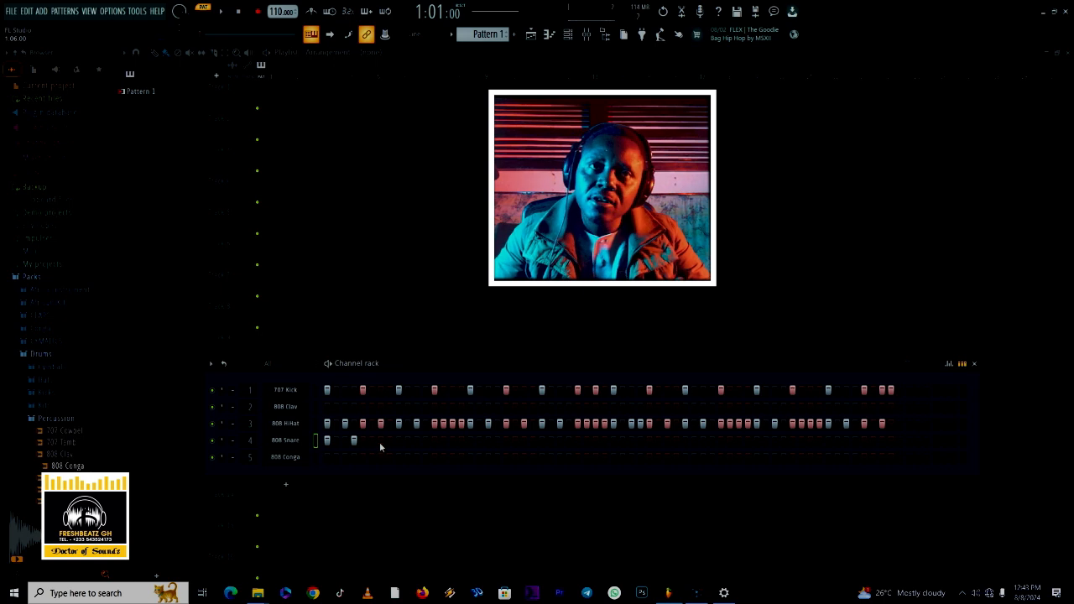
{"action": "left_click", "coordinate": [380, 441]}
{"action": "key", "text": "space"}
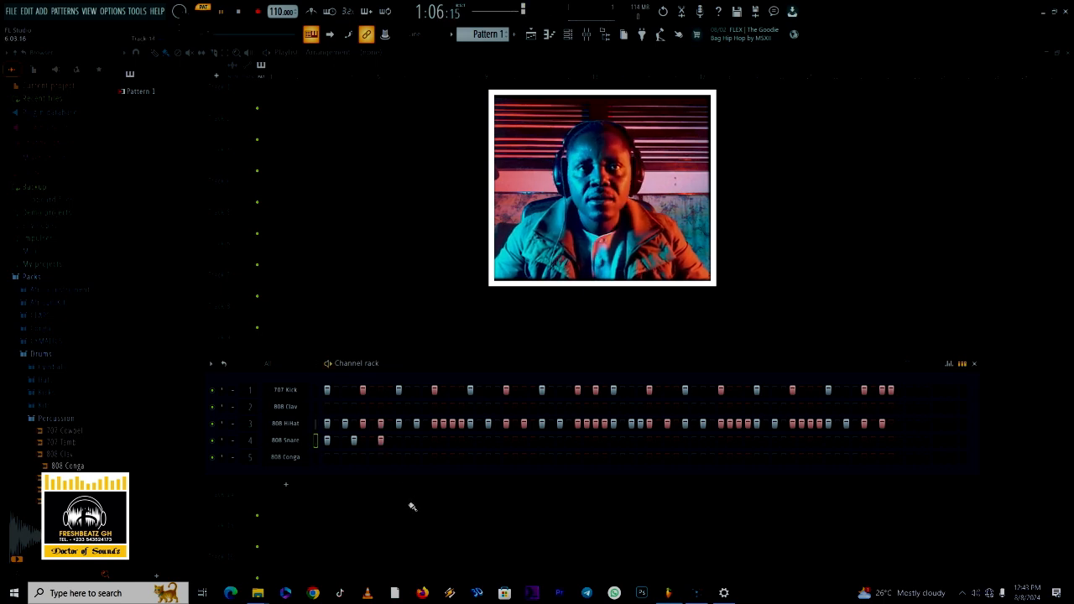
{"action": "key", "text": "space"}
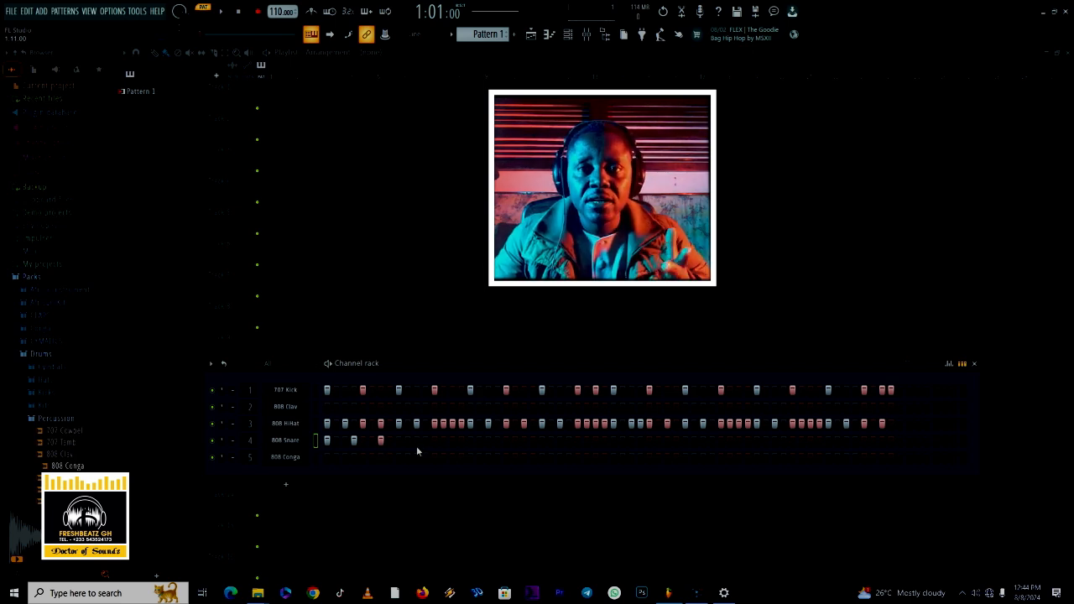
Add 808 Snare hits on steps 11 and 13, playing the pattern to check them
{"action": "key", "text": "space"}
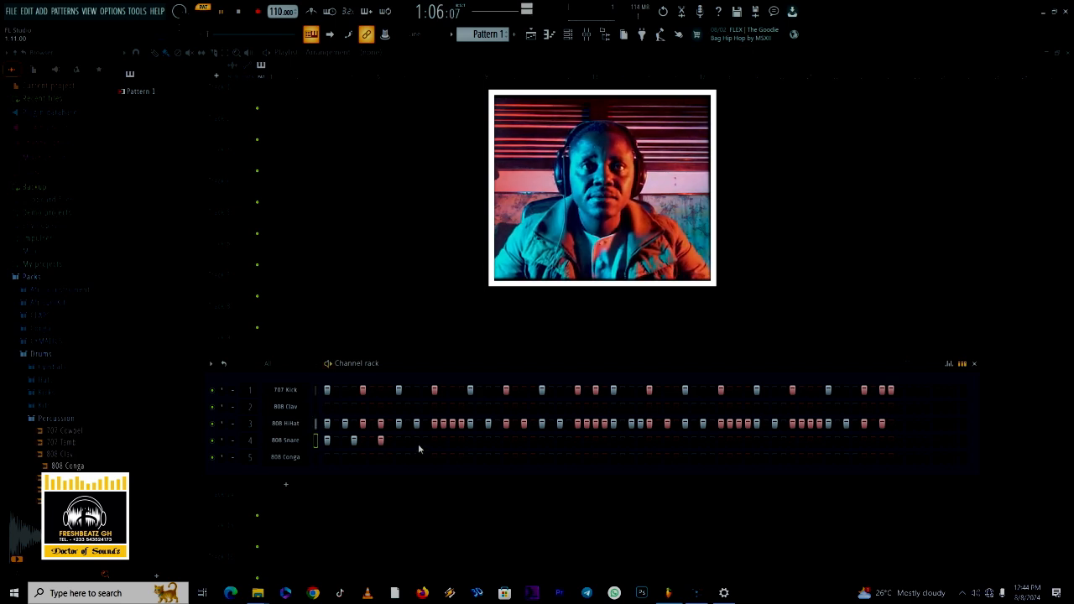
{"action": "left_click", "coordinate": [417, 443]}
{"action": "key", "text": "space"}
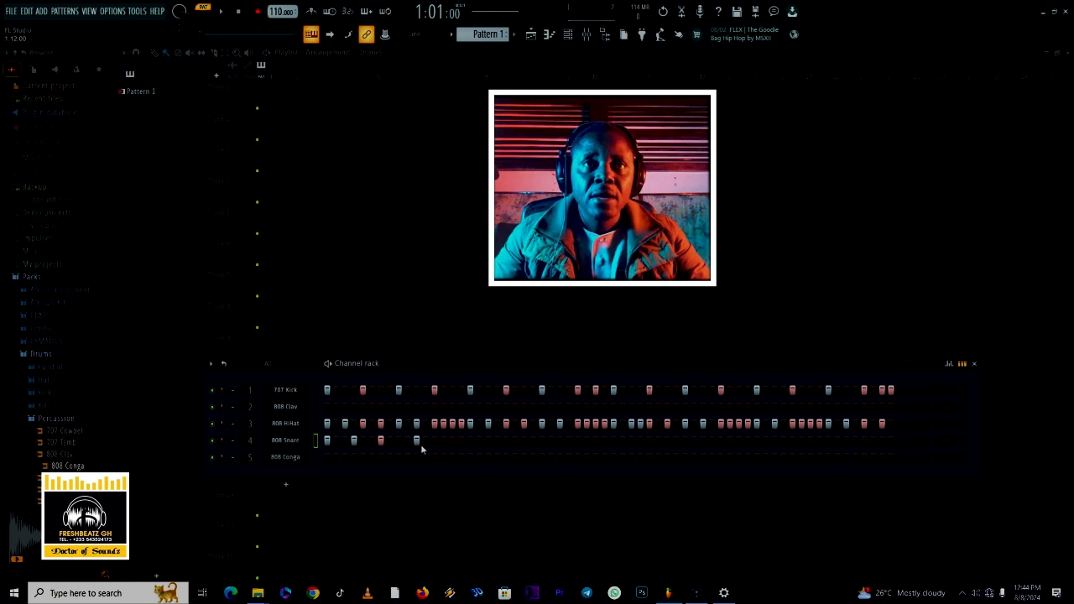
{"action": "left_click", "coordinate": [434, 440]}
{"action": "key", "text": "space"}
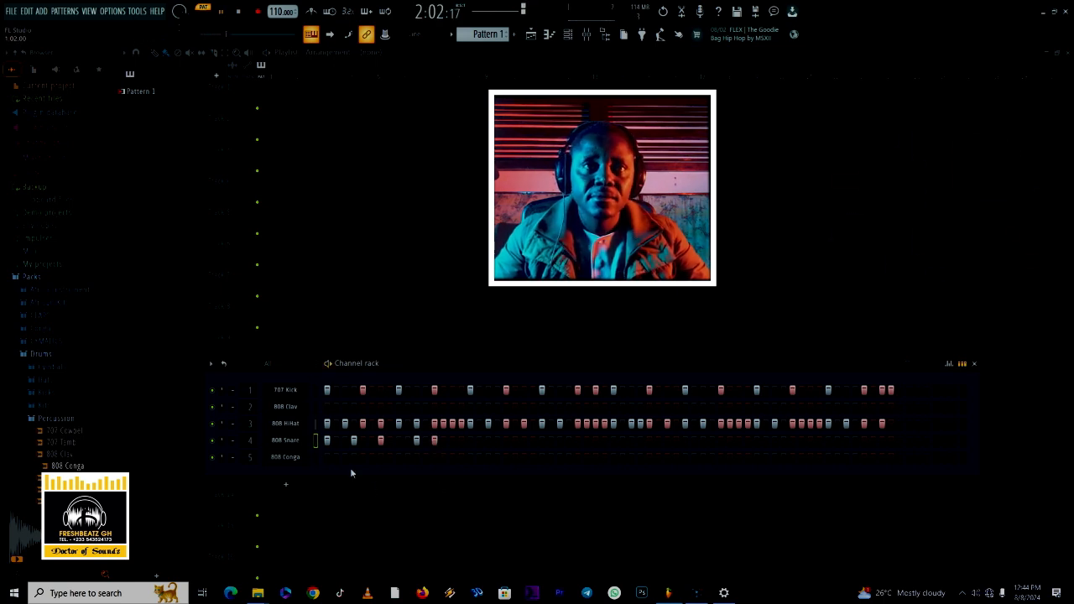
{"action": "key", "text": "space"}
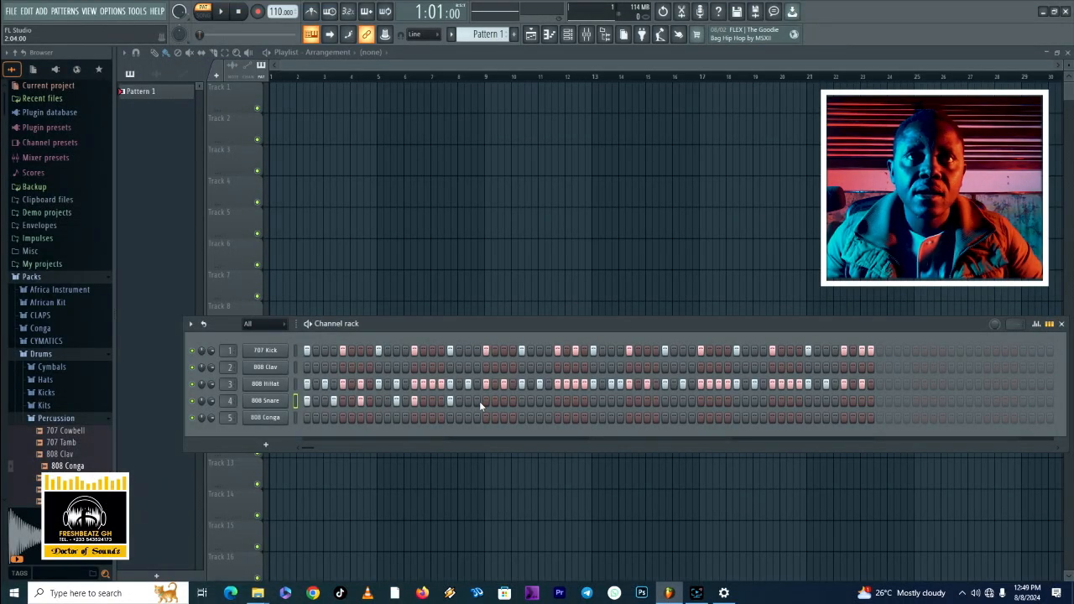
Continue the snare rhythm through bar two by adding 808 Snare hits on steps 20, 23, 27 and 29
{"action": "left_click", "coordinate": [477, 400]}
{"action": "left_click", "coordinate": [504, 401]}
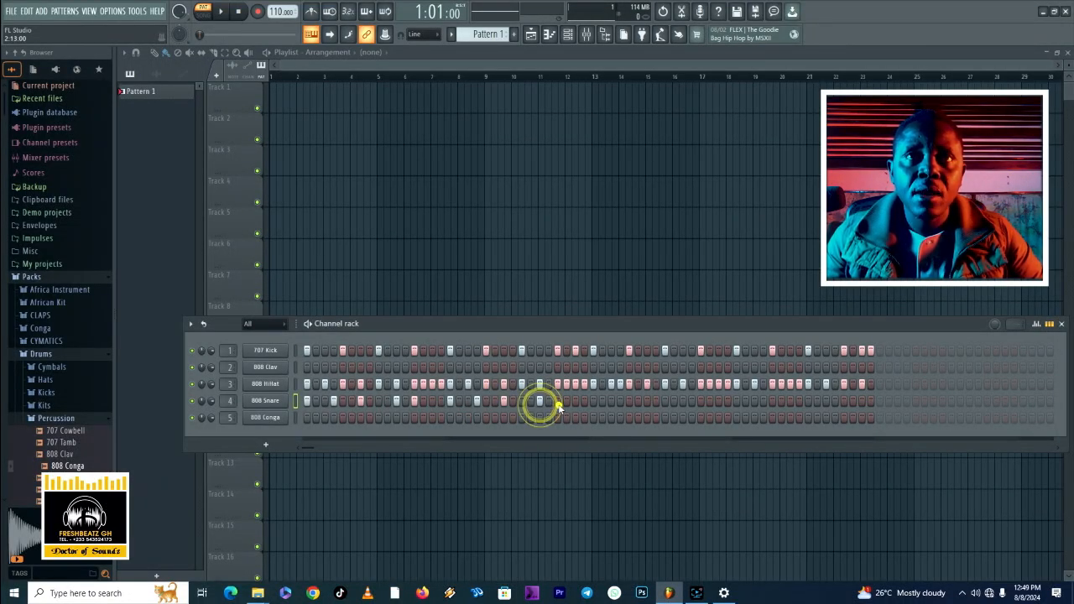
{"action": "left_click", "coordinate": [558, 400]}
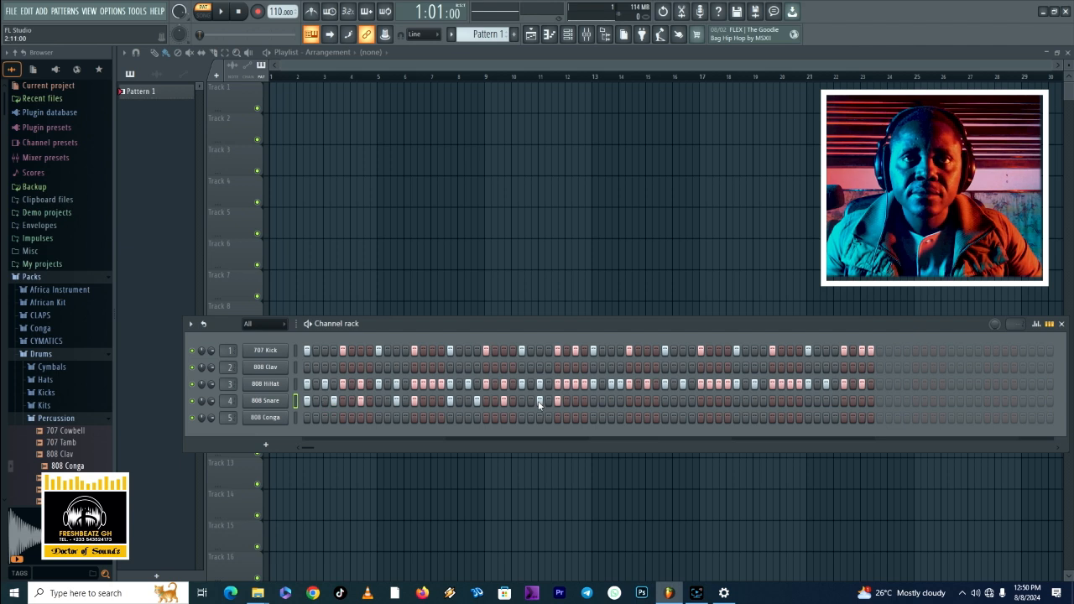
Add 808 Snare hits for bar three on steps 33, 36, 39, 43 and 45
{"action": "left_click", "coordinate": [593, 402]}
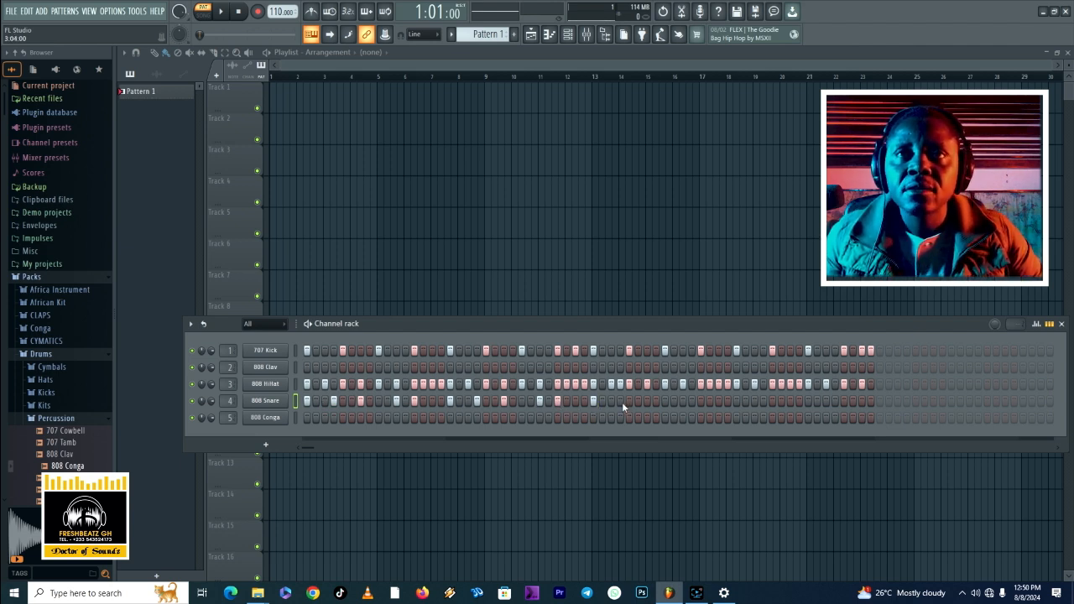
{"action": "left_click", "coordinate": [621, 401]}
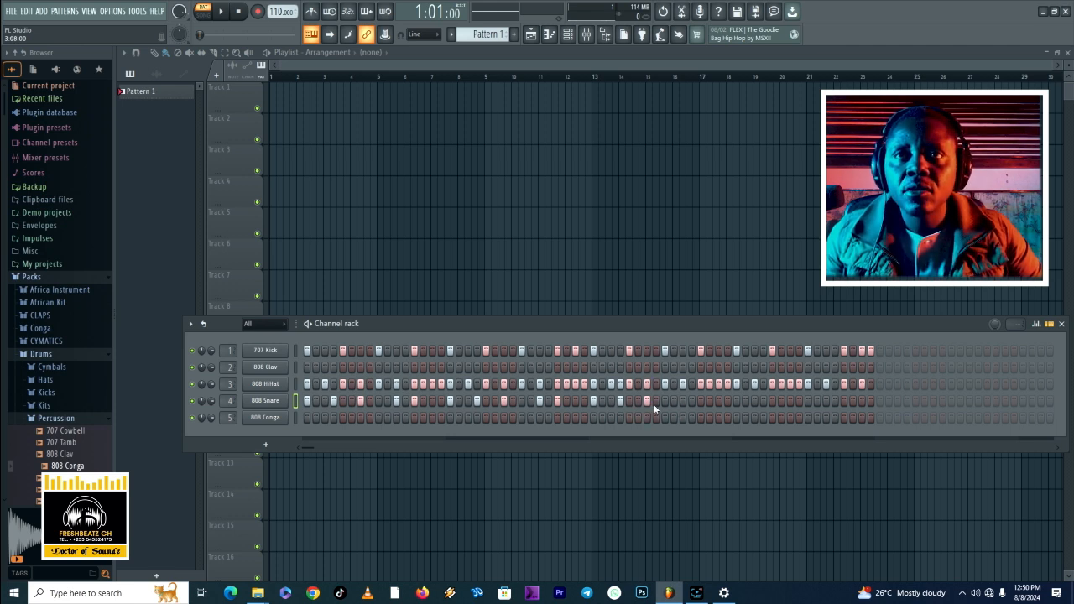
{"action": "left_click", "coordinate": [683, 402]}
{"action": "left_click", "coordinate": [700, 401]}
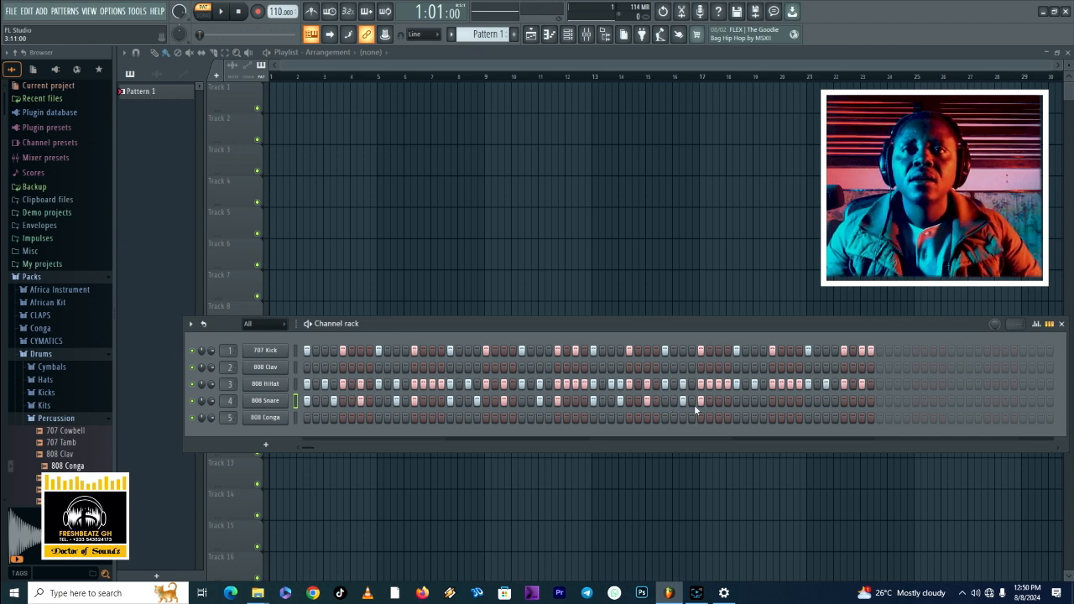
Add 808 Snare hits for bar four on steps 49, 52, 55, 59 and 61, and play the pattern
{"action": "left_click", "coordinate": [736, 401]}
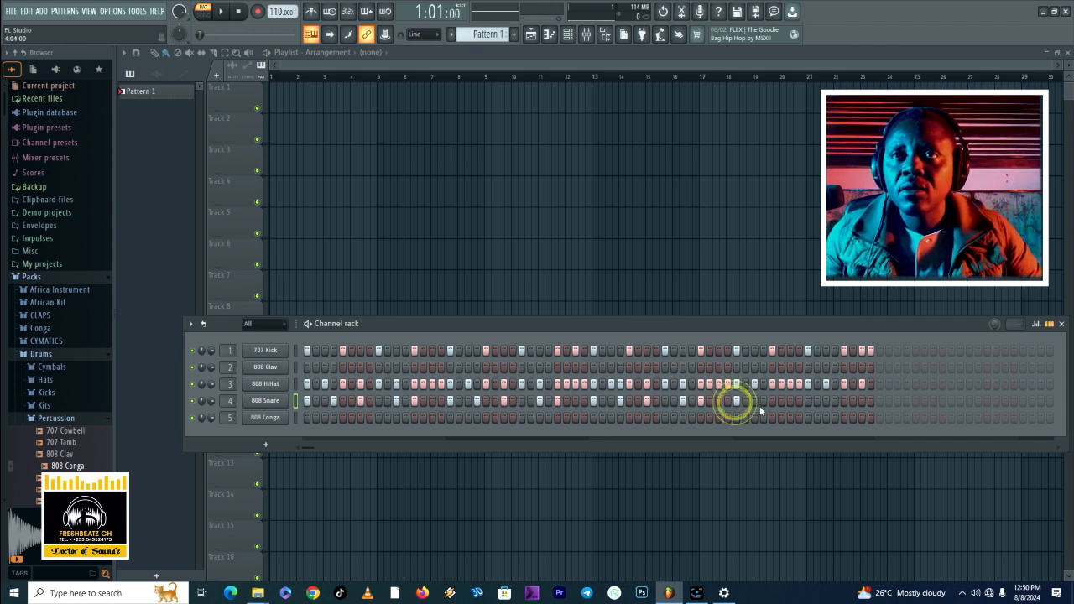
{"action": "left_click", "coordinate": [763, 402]}
{"action": "left_click", "coordinate": [790, 401]}
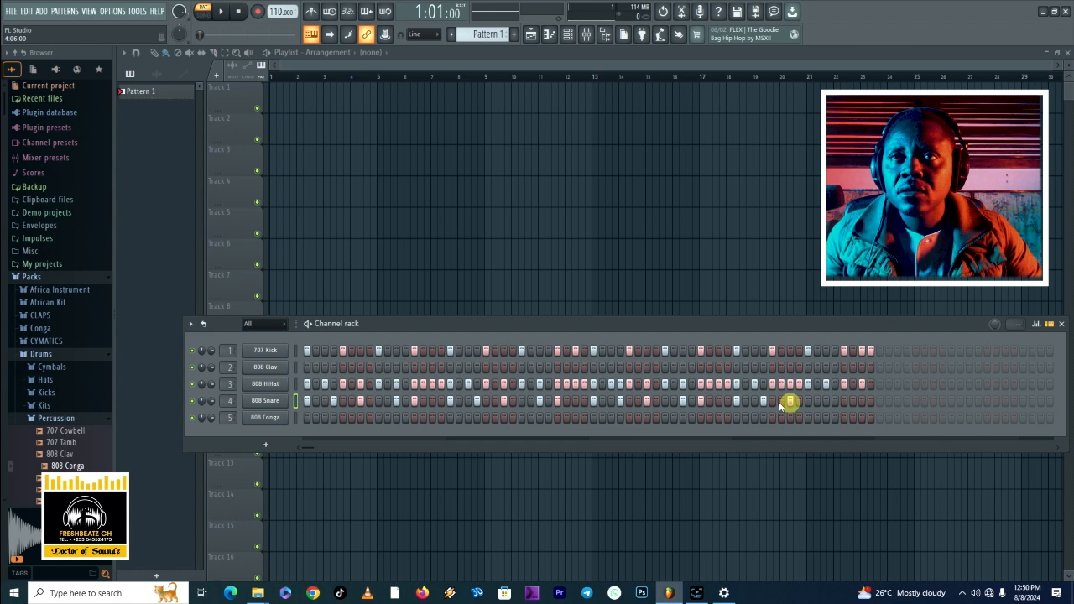
{"action": "left_click", "coordinate": [826, 402]}
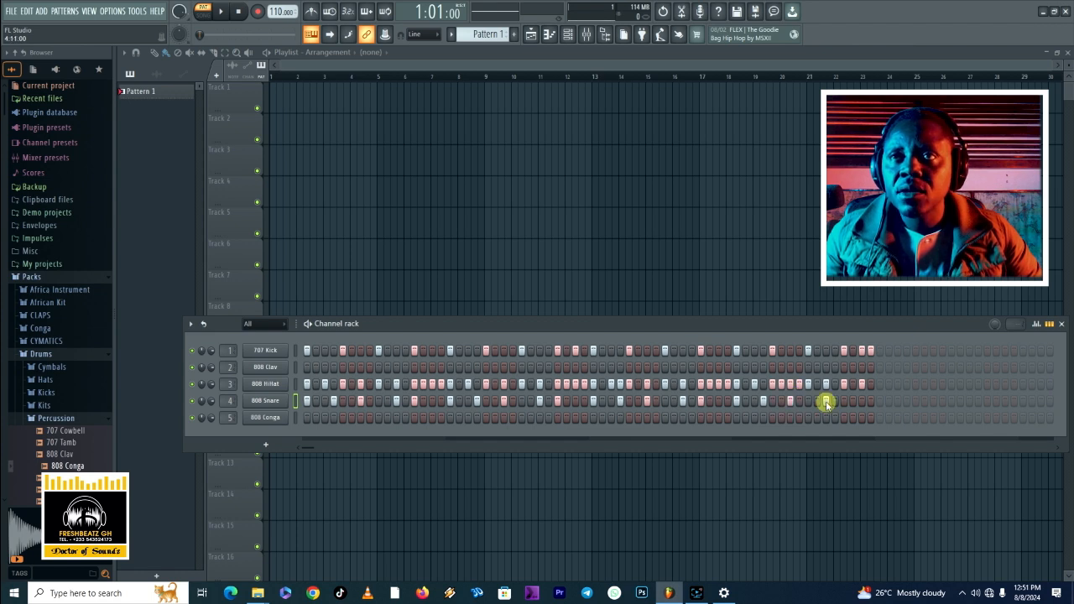
{"action": "left_click", "coordinate": [844, 401]}
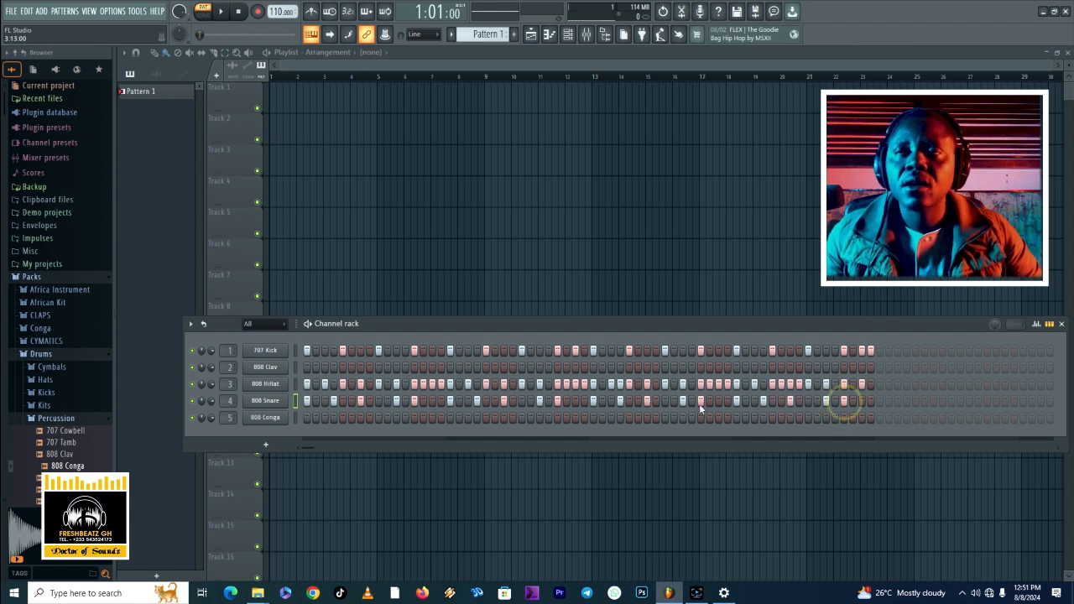
{"action": "key", "text": "space"}
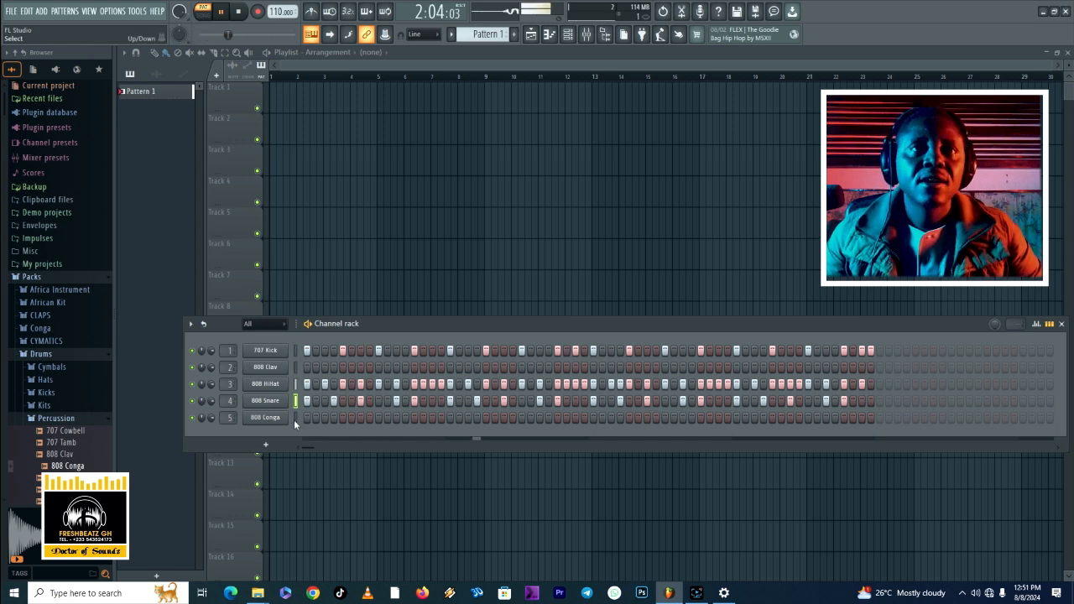
{"action": "key", "text": "space"}
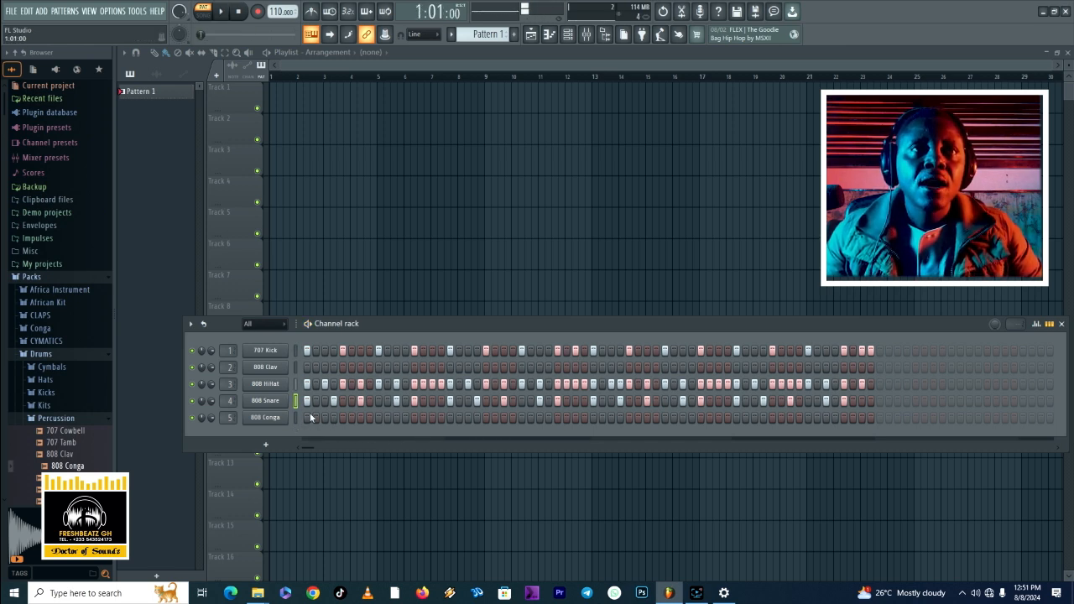
Open the 808 Conga channel's sampler settings and audition its sample several times
{"action": "left_click", "coordinate": [273, 422]}
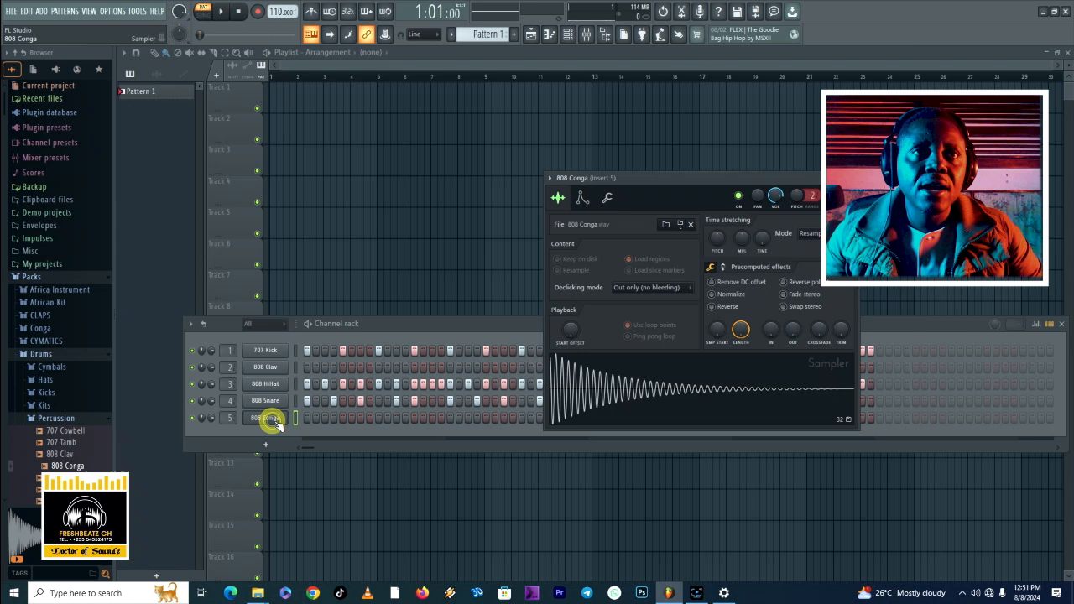
{"action": "left_click", "coordinate": [612, 397]}
{"action": "key", "text": "Escape"}
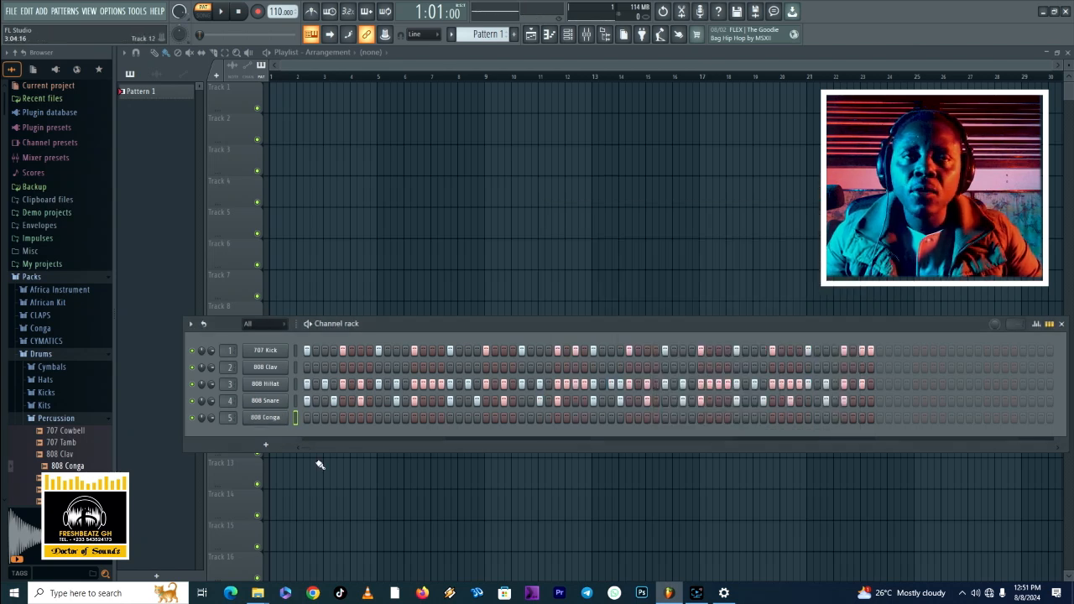
{"action": "left_click", "coordinate": [268, 420]}
{"action": "left_click", "coordinate": [576, 405]}
{"action": "left_click", "coordinate": [576, 405]}
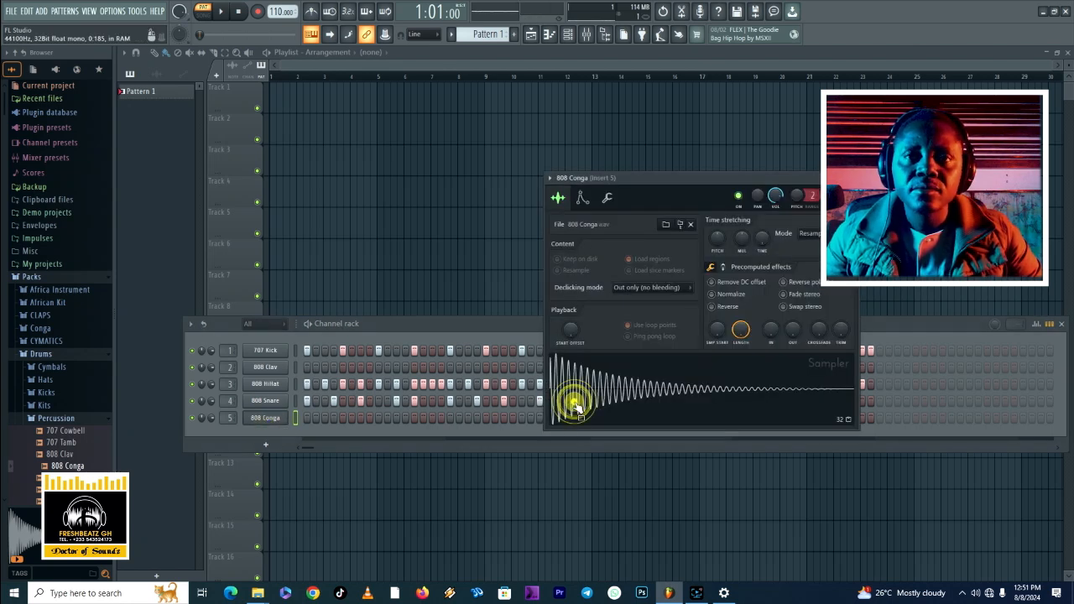
{"action": "left_click", "coordinate": [575, 405]}
{"action": "left_click", "coordinate": [576, 405]}
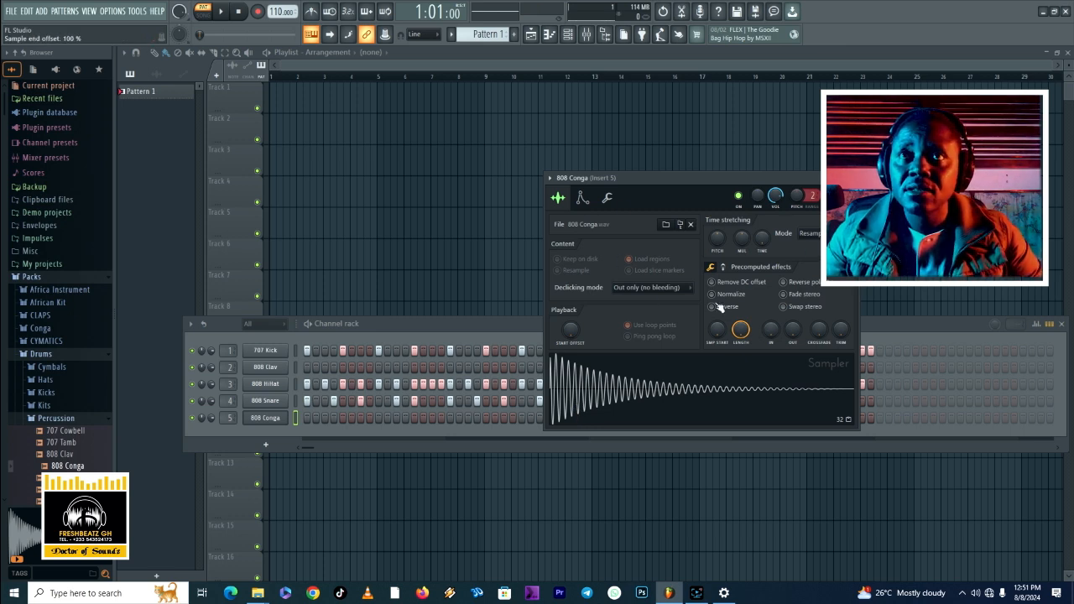
{"action": "left_click_drag", "start_coordinate": [637, 178], "coordinate": [570, 280]}
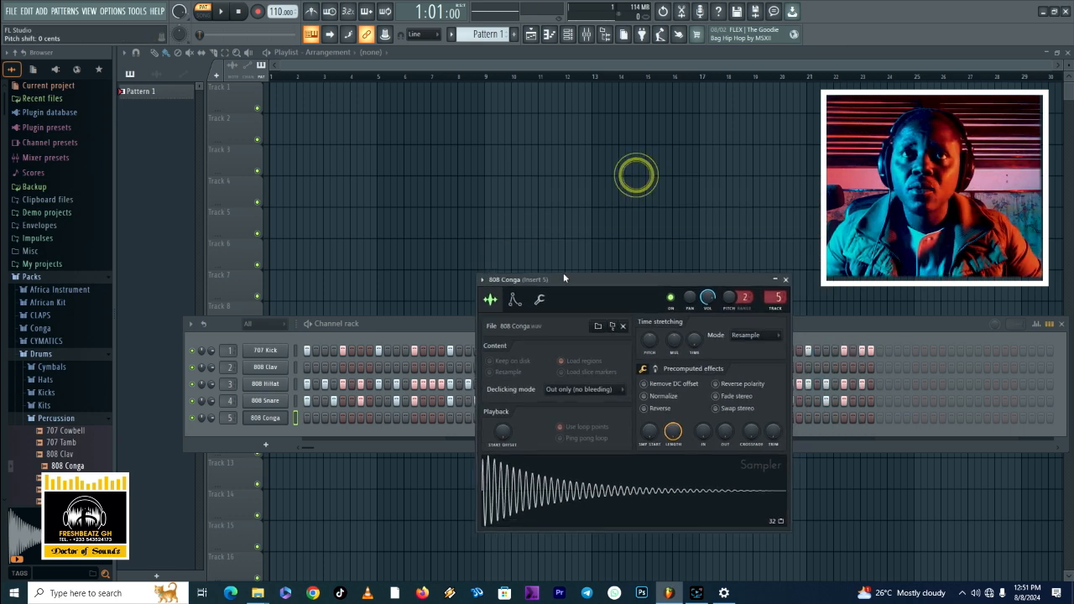
{"action": "left_click", "coordinate": [516, 482]}
{"action": "left_click_drag", "start_coordinate": [528, 482], "coordinate": [539, 481]}
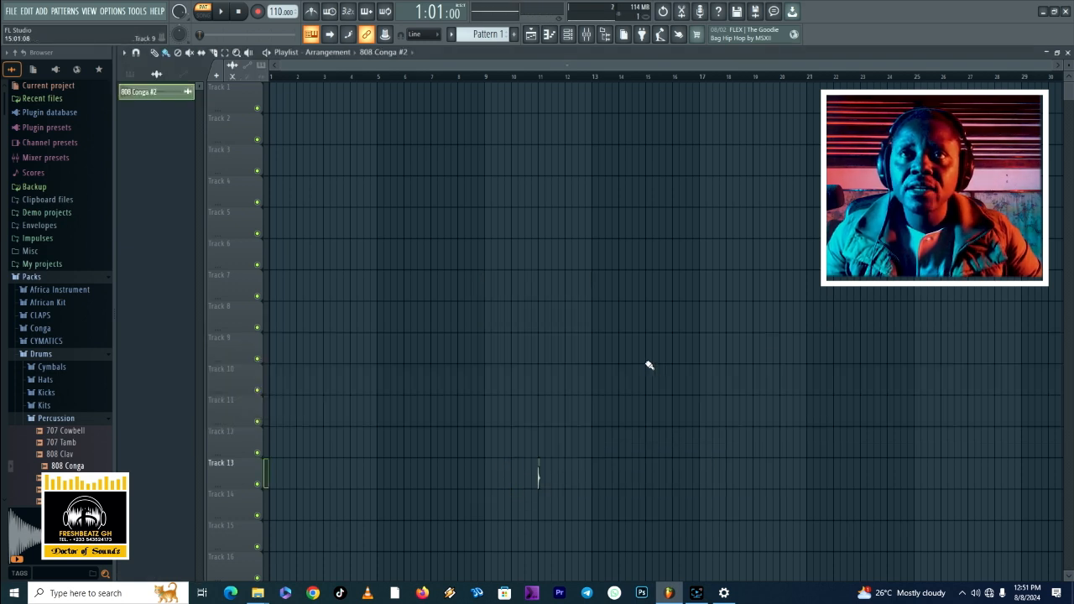
Remove the stray 808 Conga clip from playlist Track 13 and display all channels in the channel rack
{"action": "right_click", "coordinate": [540, 474]}
{"action": "left_click", "coordinate": [567, 36]}
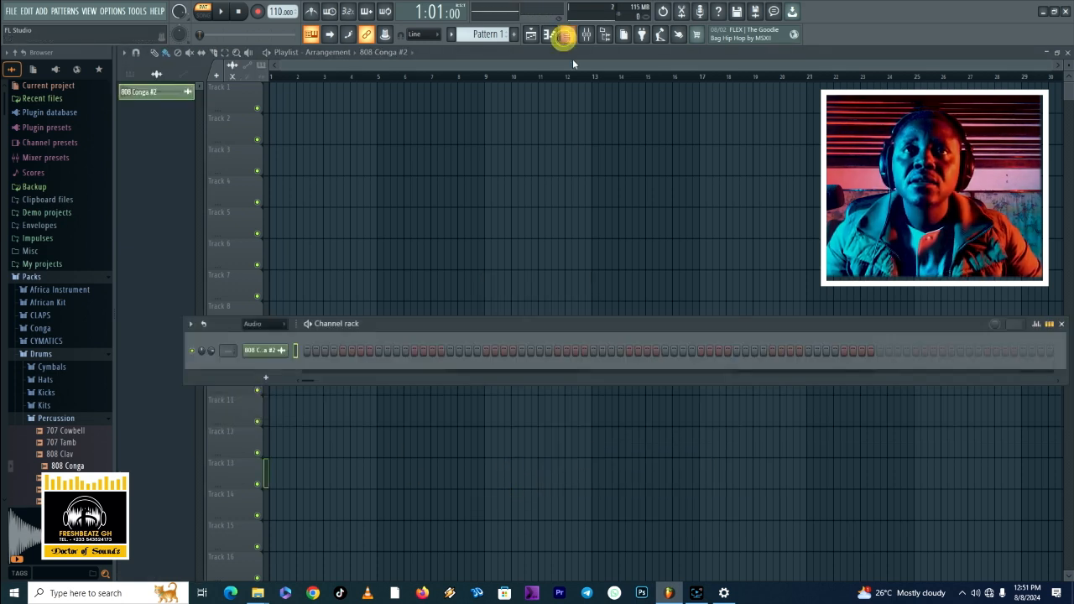
{"action": "left_click", "coordinate": [277, 324]}
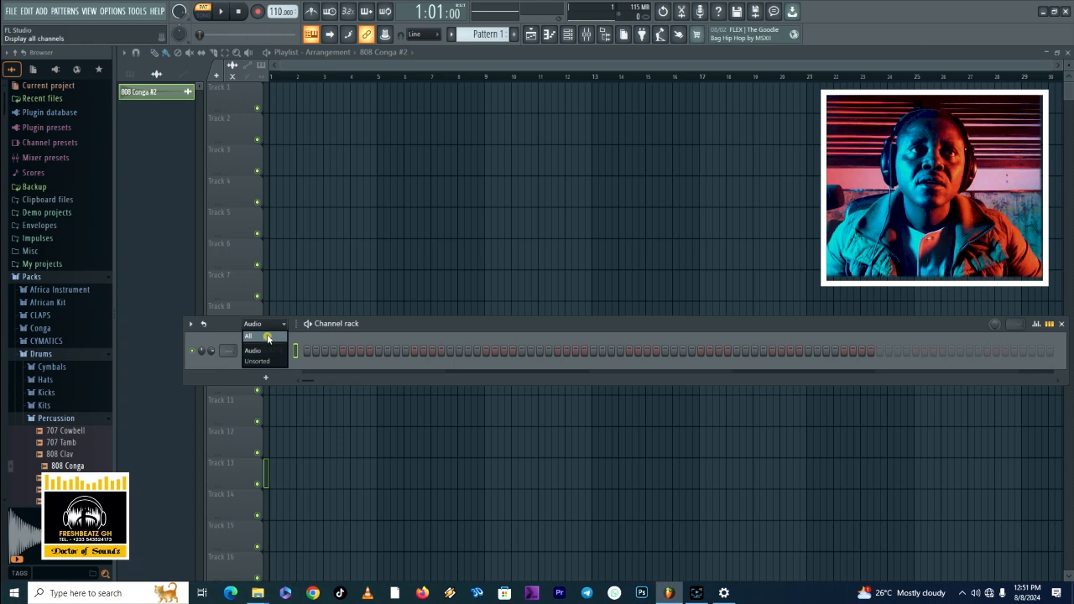
{"action": "left_click", "coordinate": [249, 335]}
Inspect the duplicate 808 Conga #2 audio clip channel and delete it from the channel rack
{"action": "left_click", "coordinate": [267, 435]}
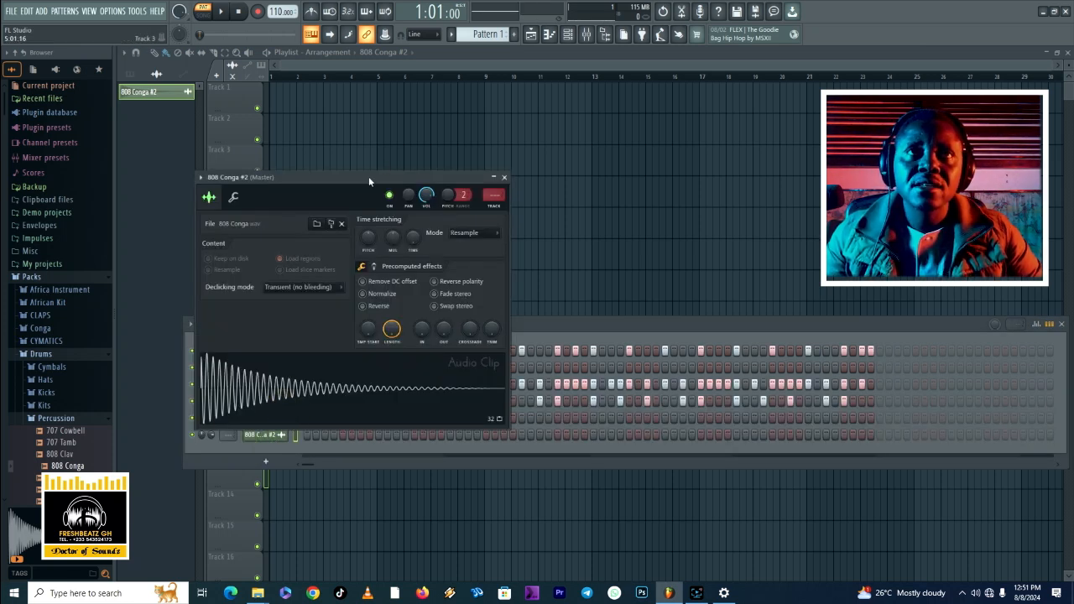
{"action": "left_click_drag", "start_coordinate": [368, 176], "coordinate": [669, 175]}
{"action": "left_click", "coordinate": [278, 420]}
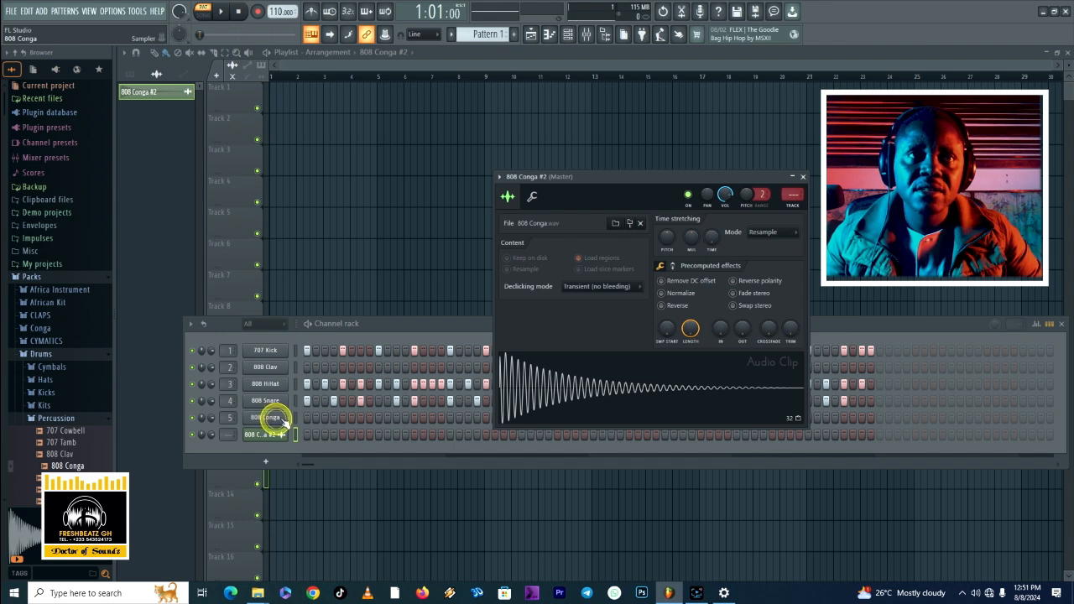
{"action": "left_click", "coordinate": [553, 400]}
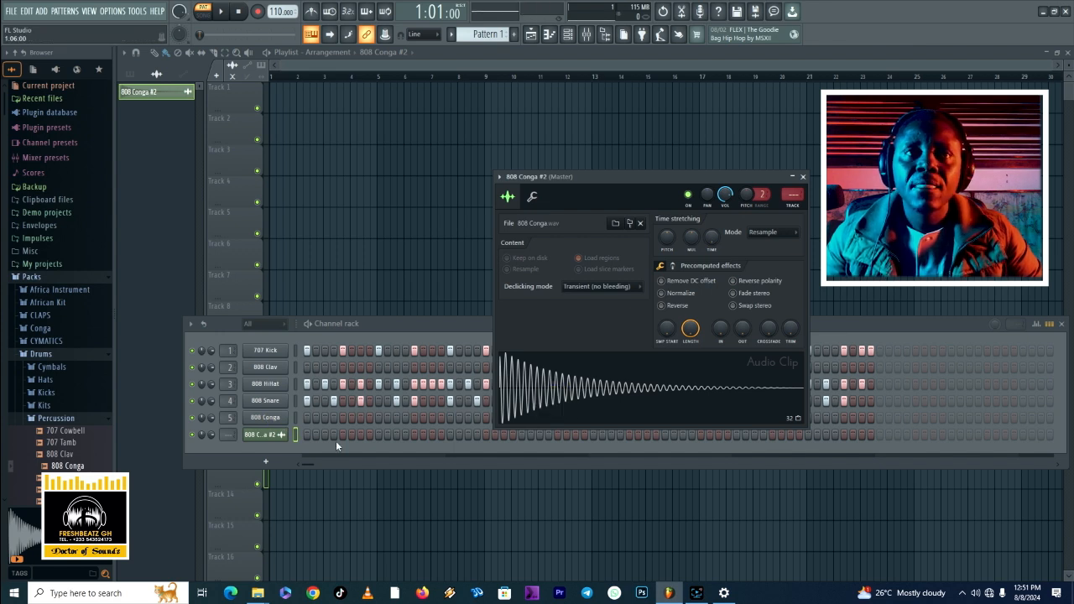
{"action": "right_click", "coordinate": [265, 436]}
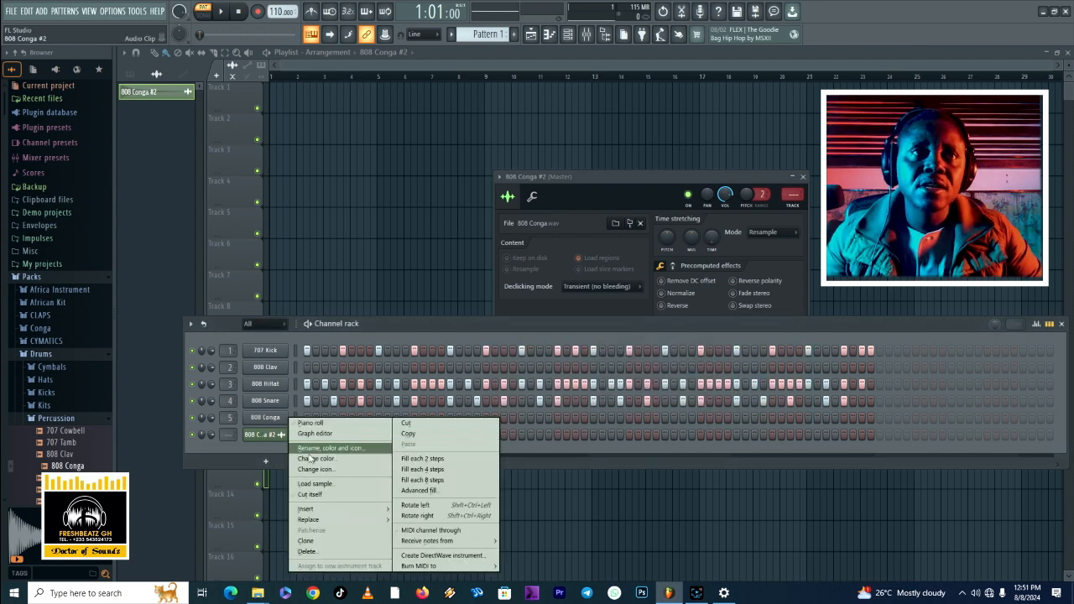
{"action": "left_click", "coordinate": [309, 550]}
{"action": "left_click", "coordinate": [576, 332]}
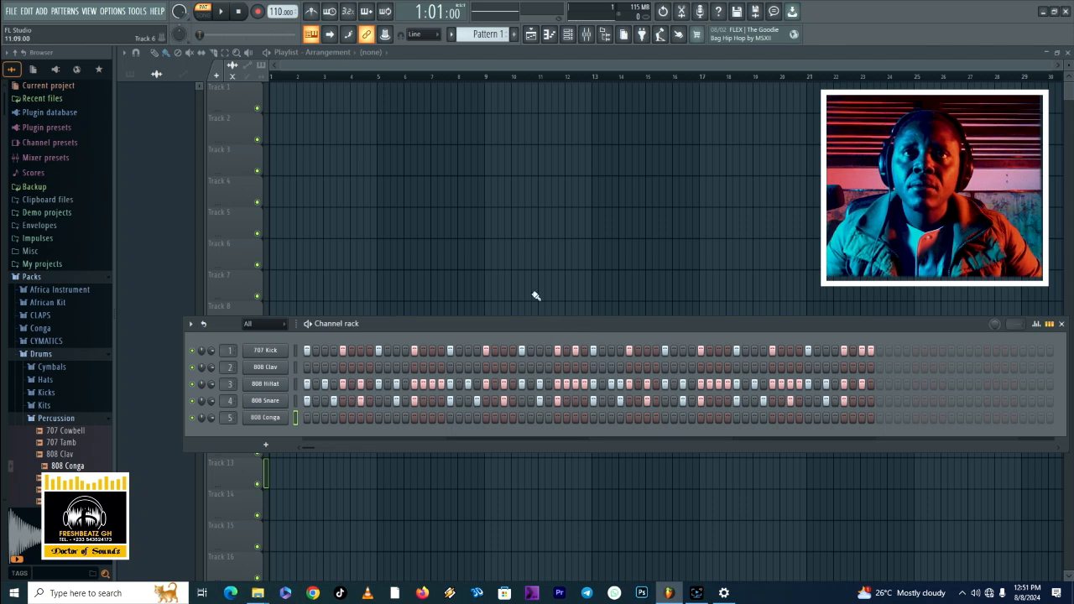
Lower the 808 Conga's time-stretching pitch to -1200 cents and audition the sample
{"action": "left_click", "coordinate": [267, 418]}
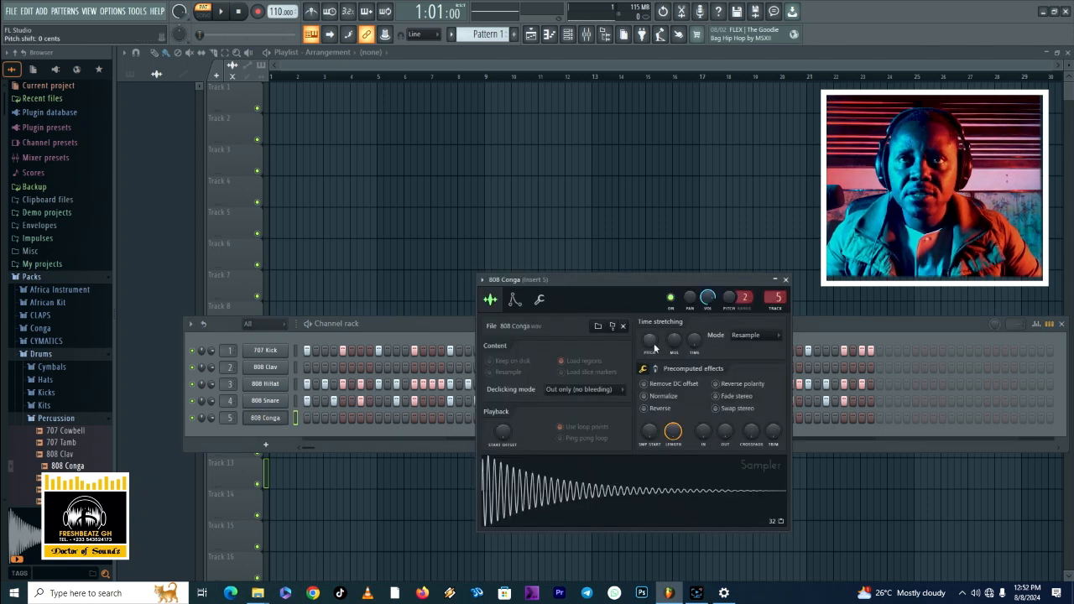
{"action": "left_click_drag", "start_coordinate": [652, 340], "coordinate": [653, 395]}
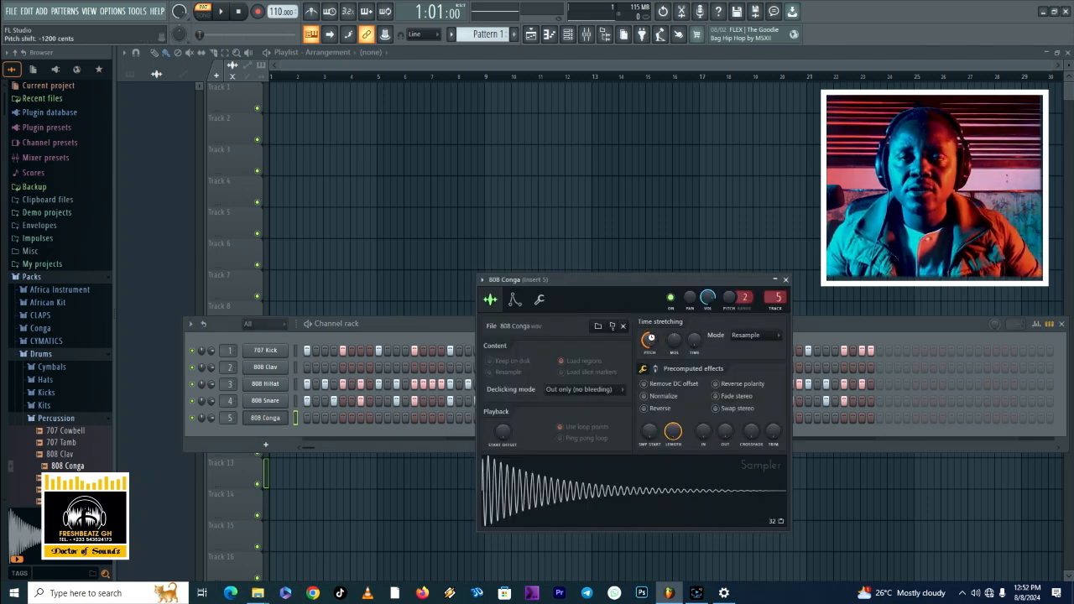
{"action": "left_click", "coordinate": [564, 496]}
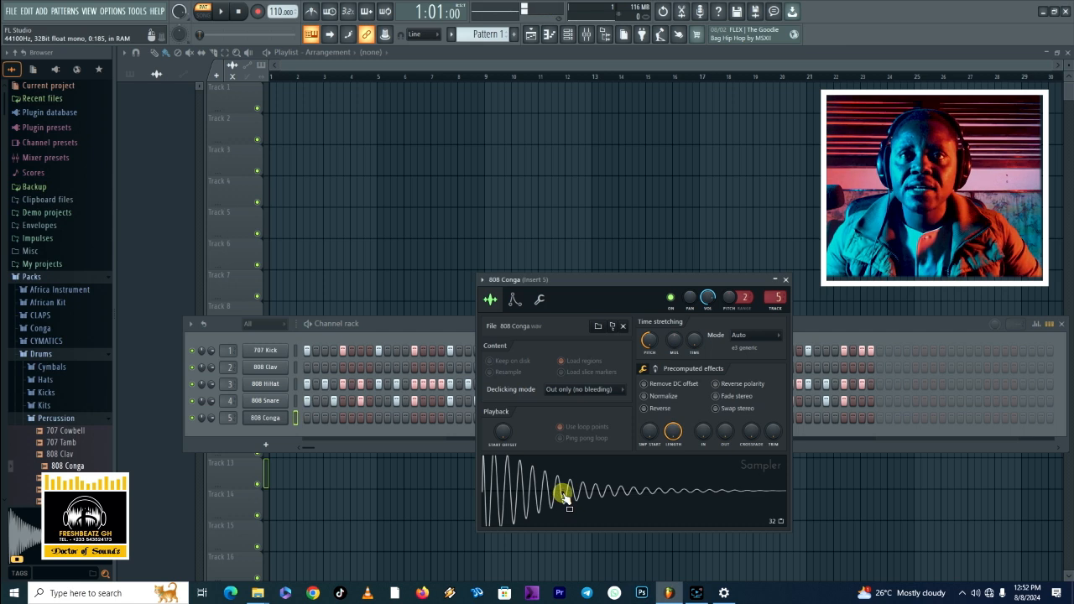
{"action": "left_click", "coordinate": [564, 496]}
{"action": "left_click", "coordinate": [564, 496]}
{"action": "left_click", "coordinate": [564, 496]}
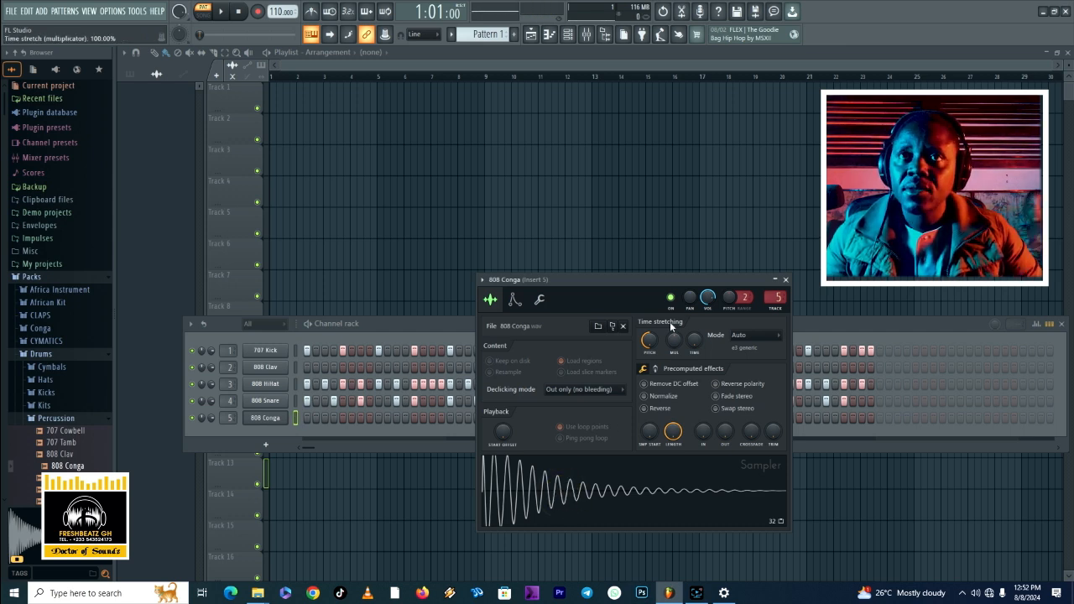
Raise the 808 Conga's time-stretching pitch to about -662 cents, fine-tune it slightly lower and audition the sample
{"action": "left_click_drag", "start_coordinate": [649, 344], "coordinate": [650, 340]}
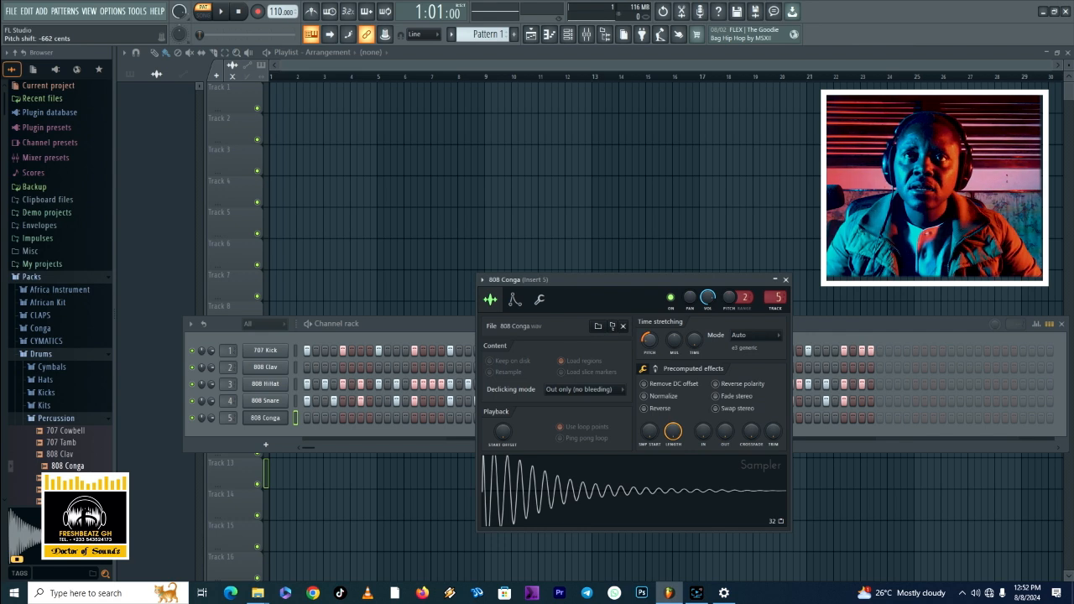
{"action": "left_click", "coordinate": [592, 501]}
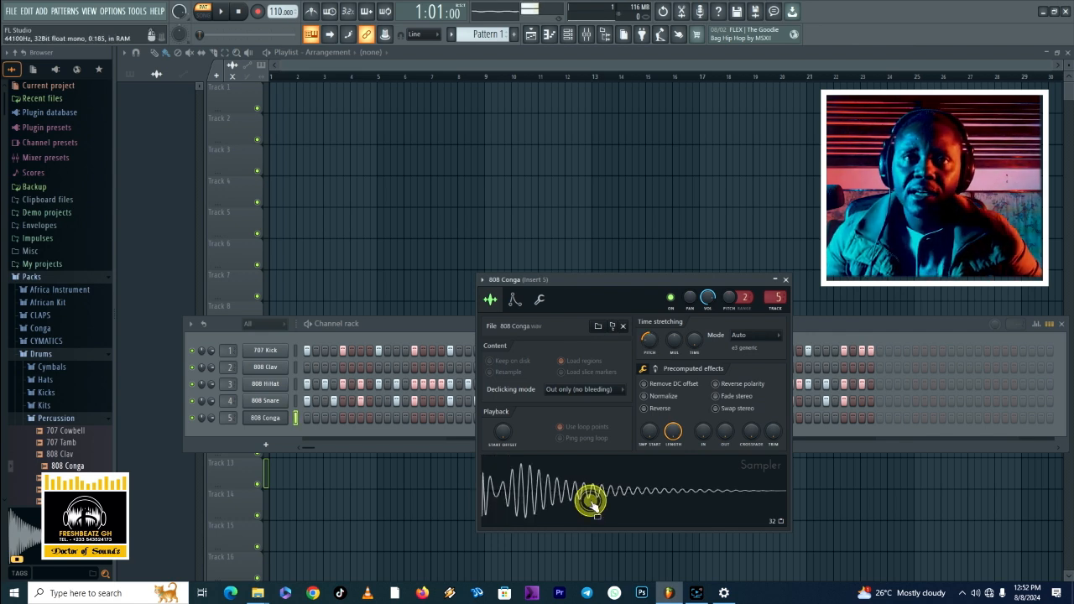
{"action": "left_click", "coordinate": [592, 501]}
{"action": "left_click", "coordinate": [592, 502]}
{"action": "left_click_drag", "start_coordinate": [646, 345], "coordinate": [645, 352]}
{"action": "left_click_drag", "start_coordinate": [535, 507], "coordinate": [538, 508]}
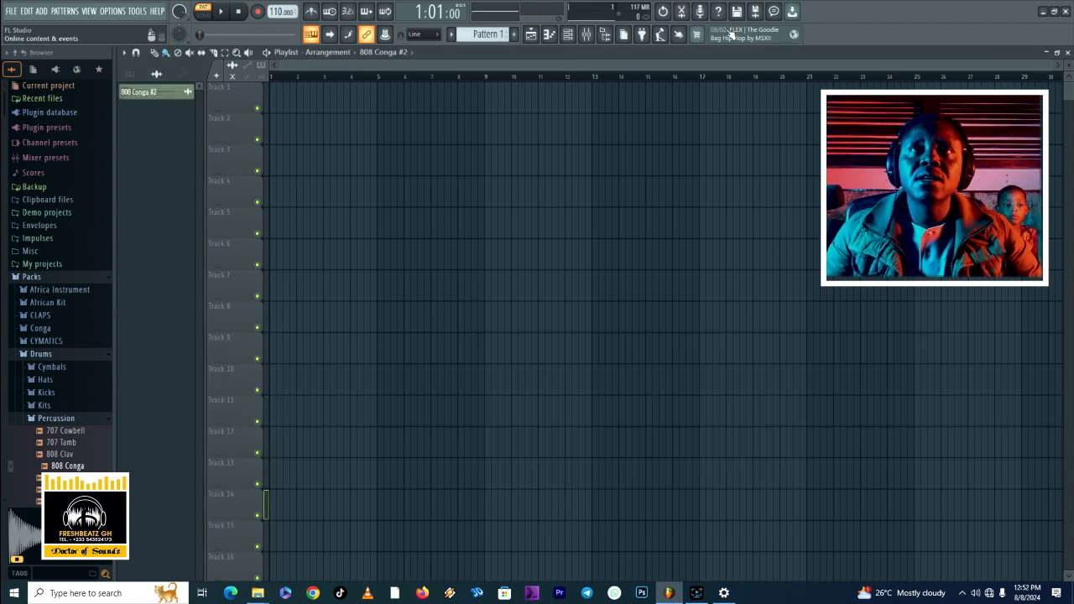
Reopen the channel rack, show the Unsorted channels and play the drum pattern from the start
{"action": "left_click", "coordinate": [569, 35]}
{"action": "key", "text": "space"}
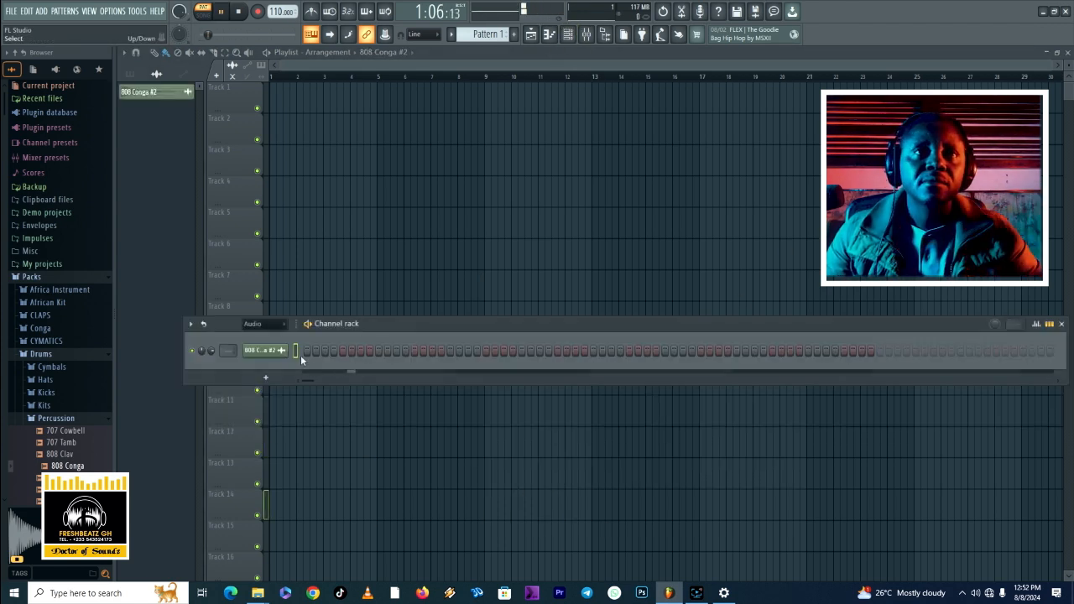
{"action": "left_click", "coordinate": [263, 323]}
{"action": "left_click", "coordinate": [259, 362]}
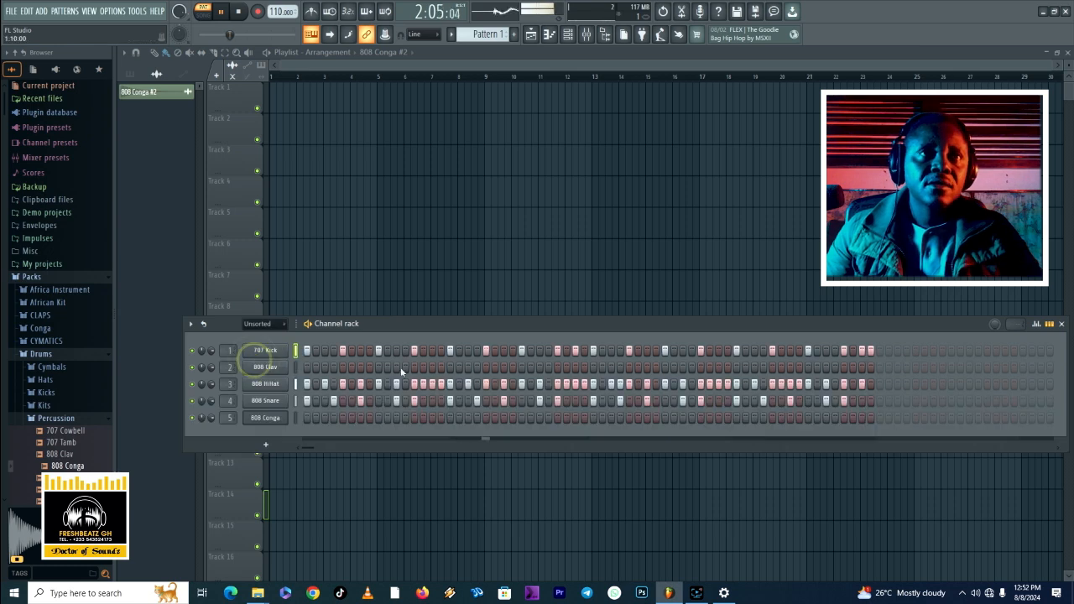
{"action": "key", "text": "space"}
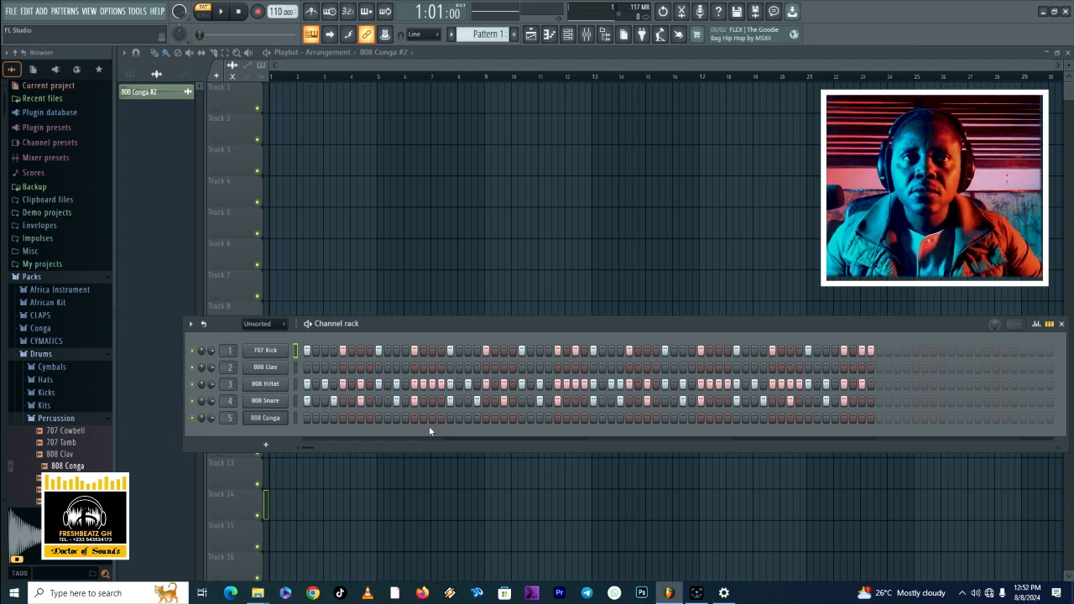
{"action": "key", "text": "space"}
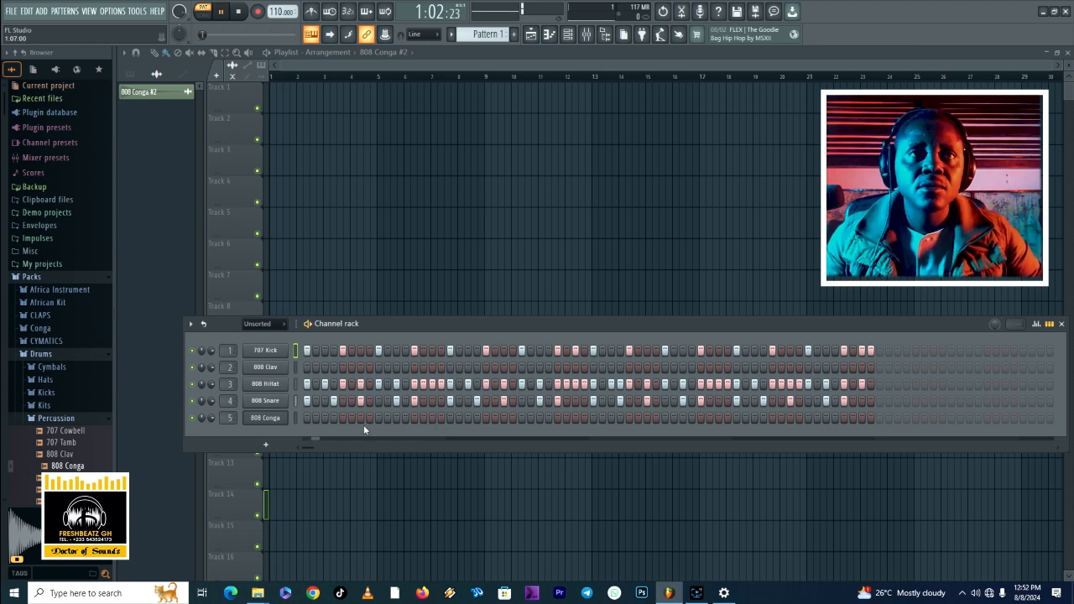
Add 808 Conga hits on step 15 of bars 1, 2 and 3, and on step 2 of bar 4
{"action": "left_click", "coordinate": [433, 418]}
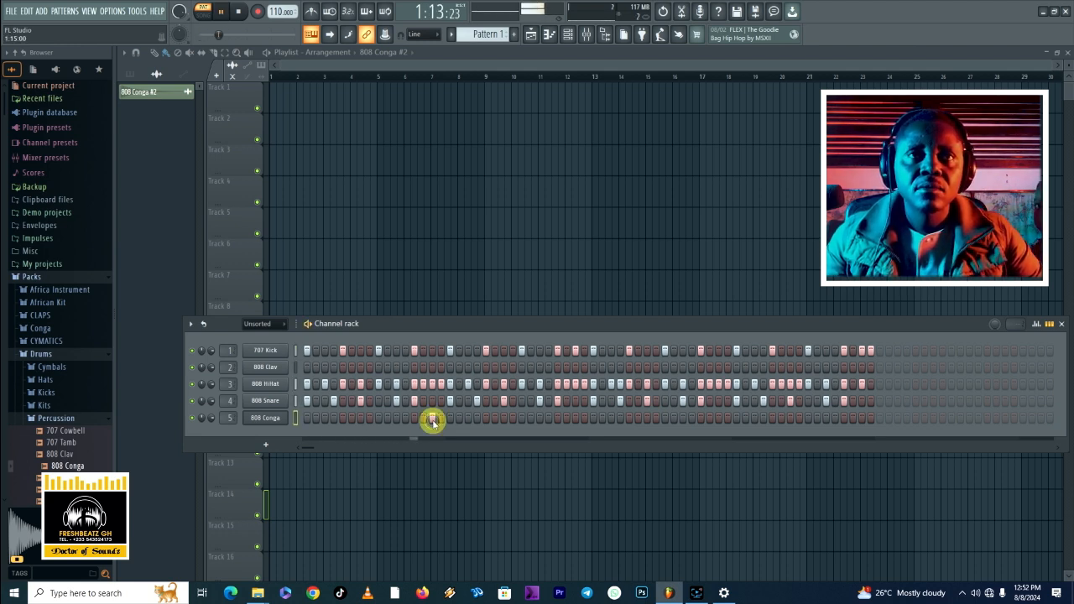
{"action": "left_click", "coordinate": [575, 418]}
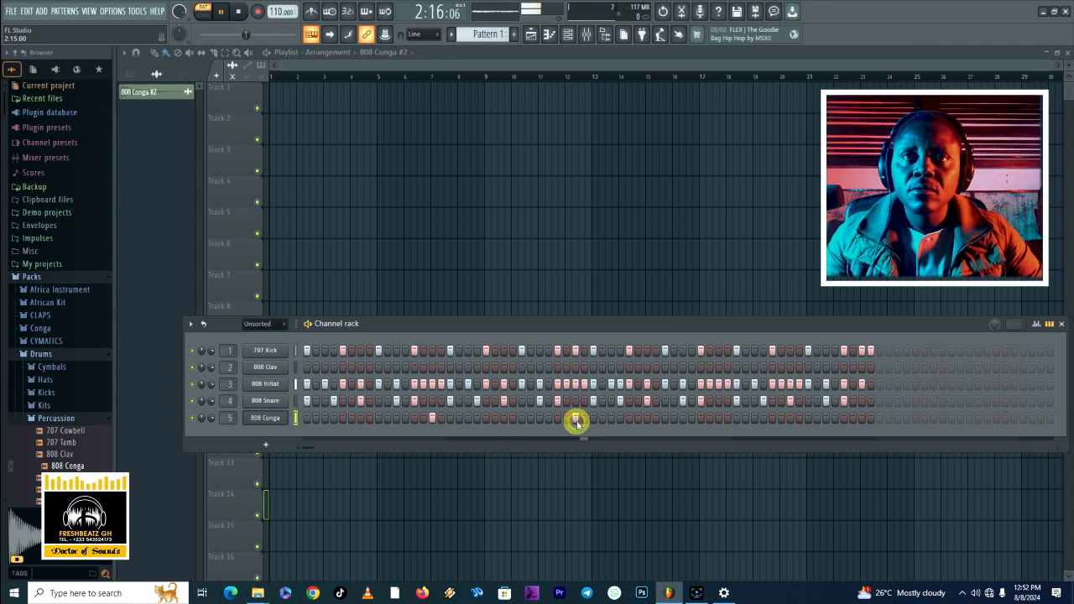
{"action": "left_click", "coordinate": [719, 418]}
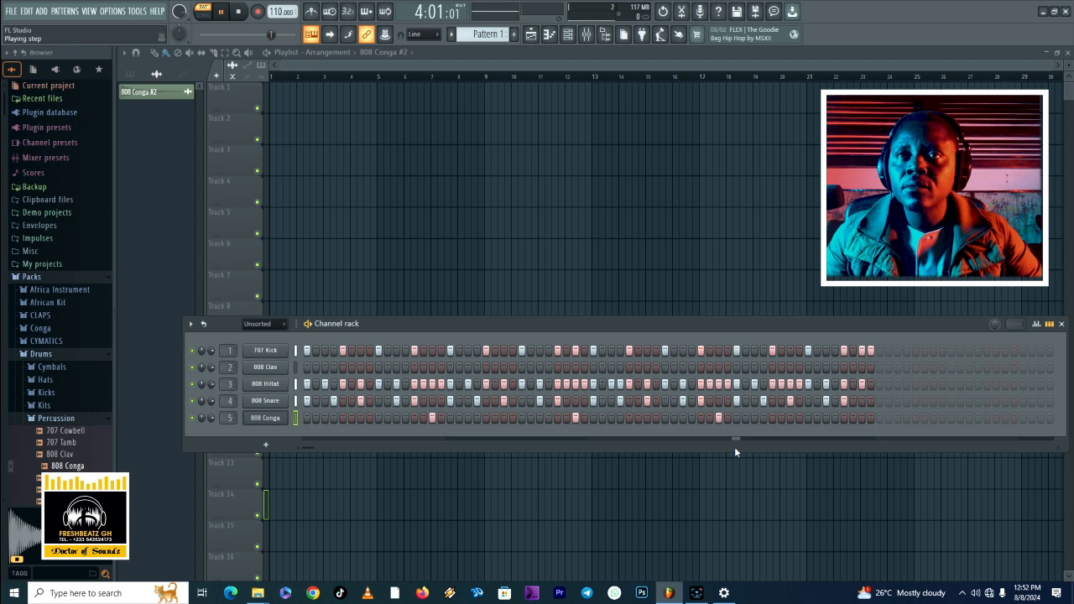
{"action": "left_click", "coordinate": [746, 418]}
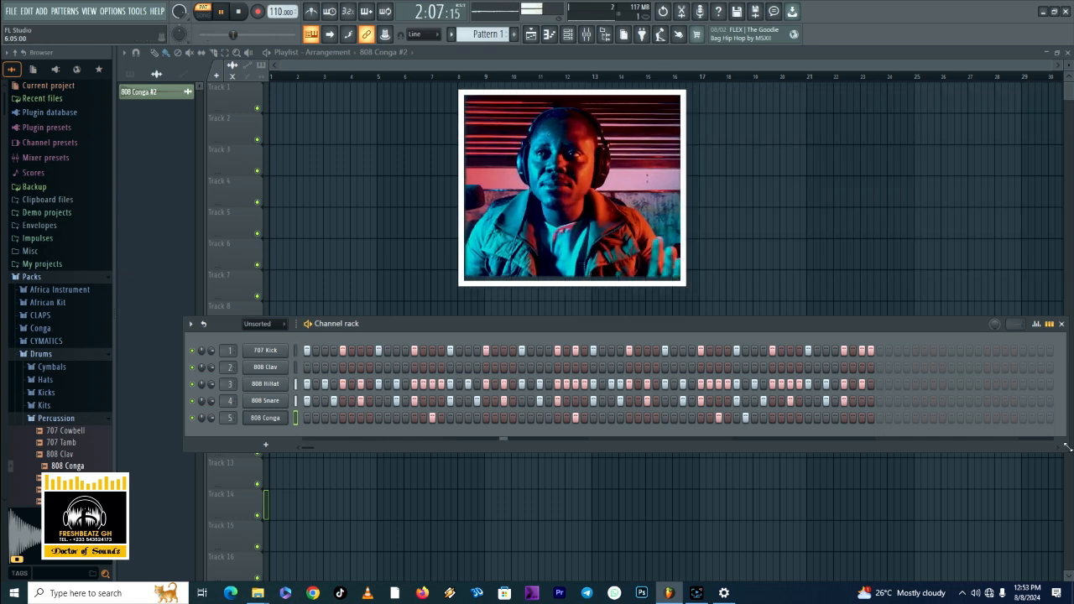
Resize the channel rack to slightly wider than the pattern's 64 steps and reposition it over the playlist
{"action": "left_click_drag", "start_coordinate": [1064, 450], "coordinate": [895, 448]}
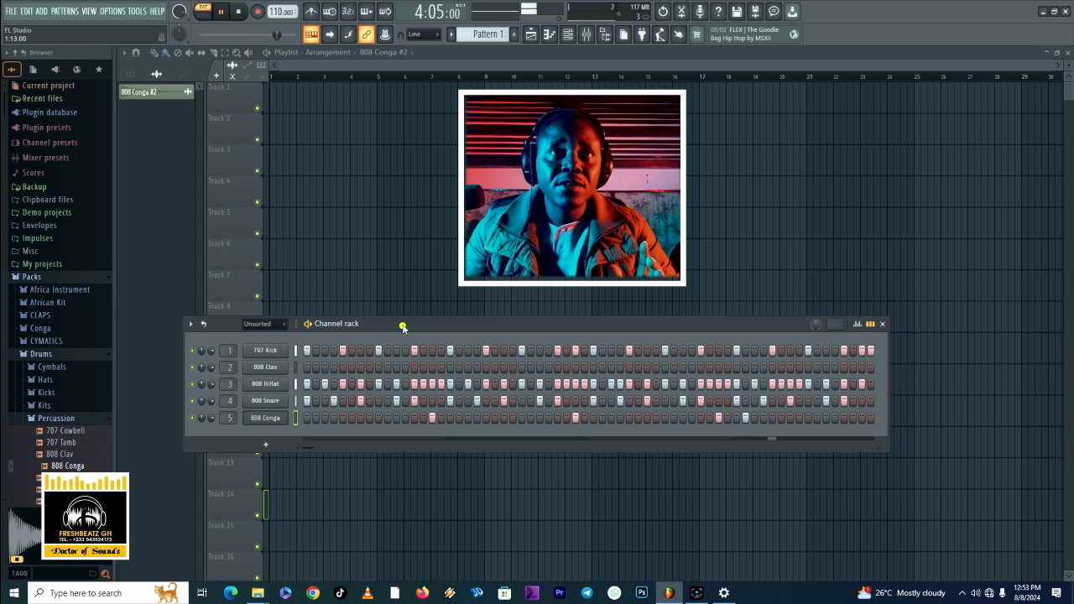
{"action": "left_click_drag", "start_coordinate": [401, 324], "coordinate": [481, 323]}
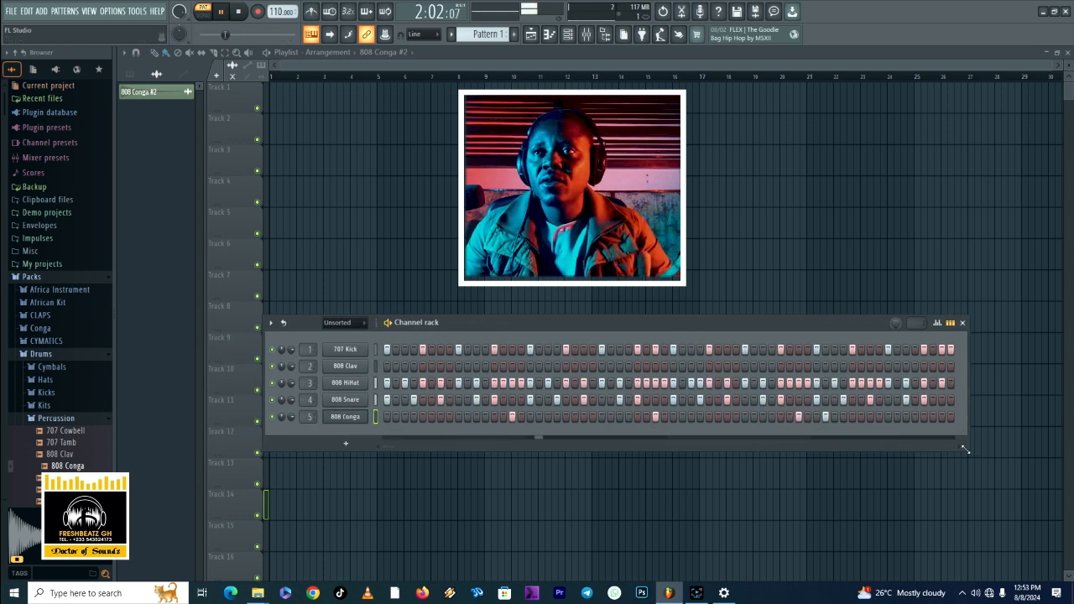
{"action": "left_click_drag", "start_coordinate": [967, 448], "coordinate": [1039, 450]}
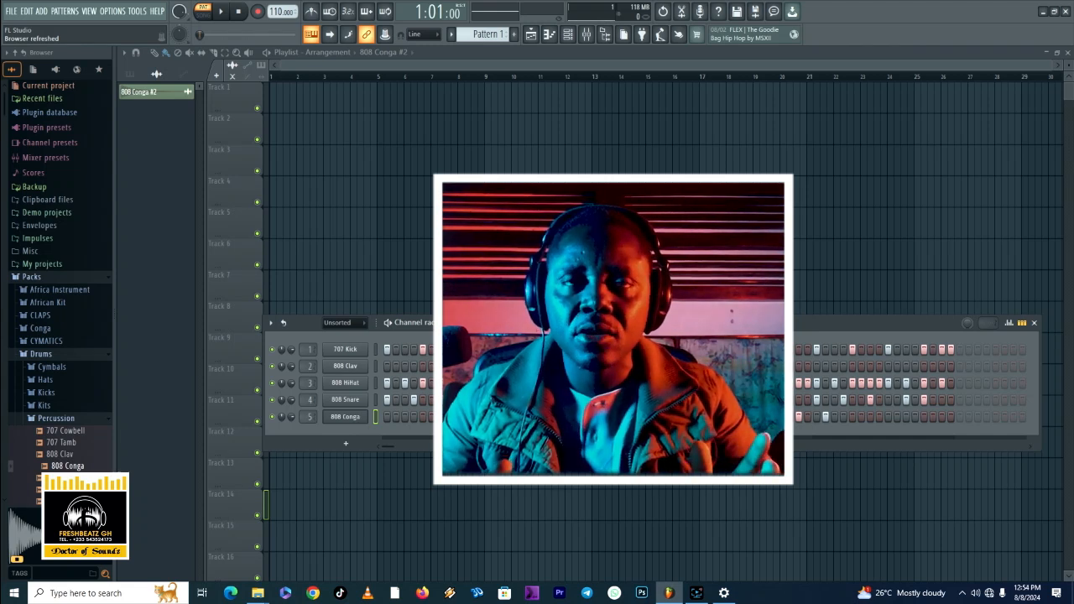
{"action": "left_click_drag", "start_coordinate": [481, 318], "coordinate": [422, 418]}
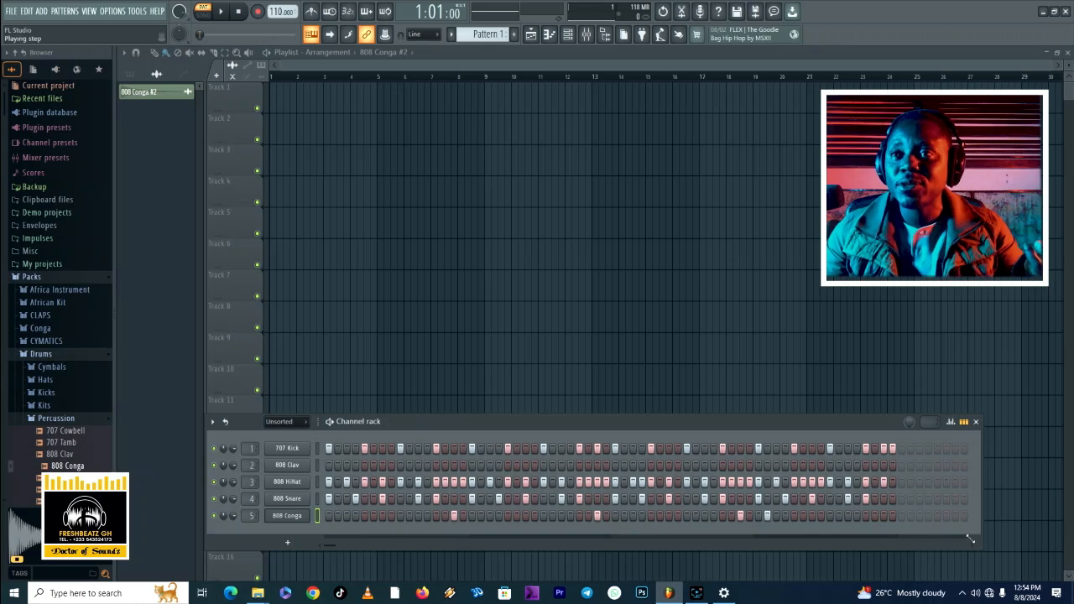
{"action": "left_click_drag", "start_coordinate": [981, 543], "coordinate": [938, 552]}
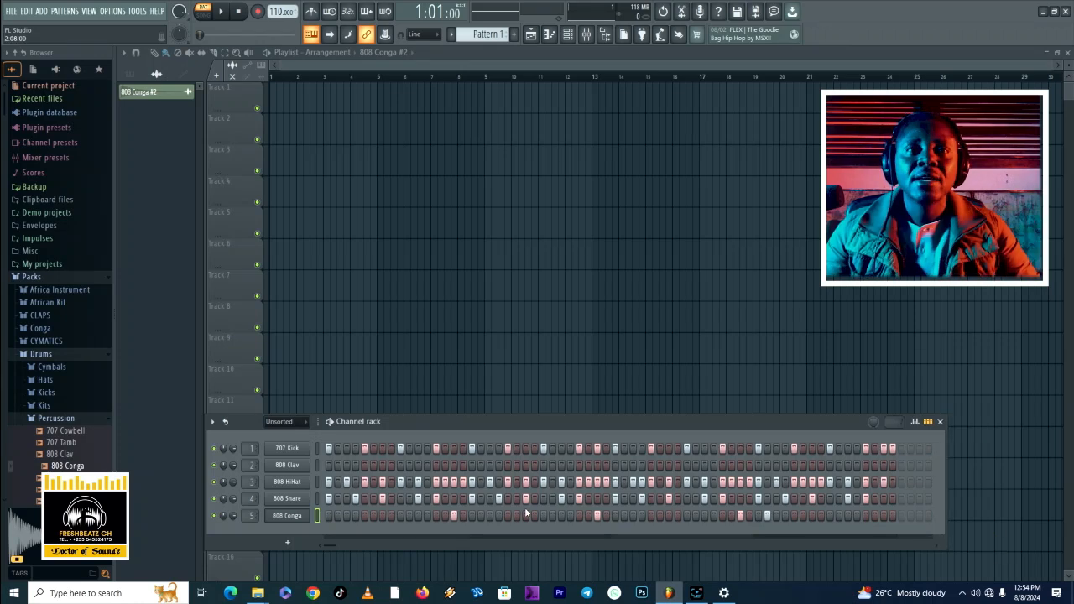
{"action": "left_click_drag", "start_coordinate": [442, 417], "coordinate": [476, 344]}
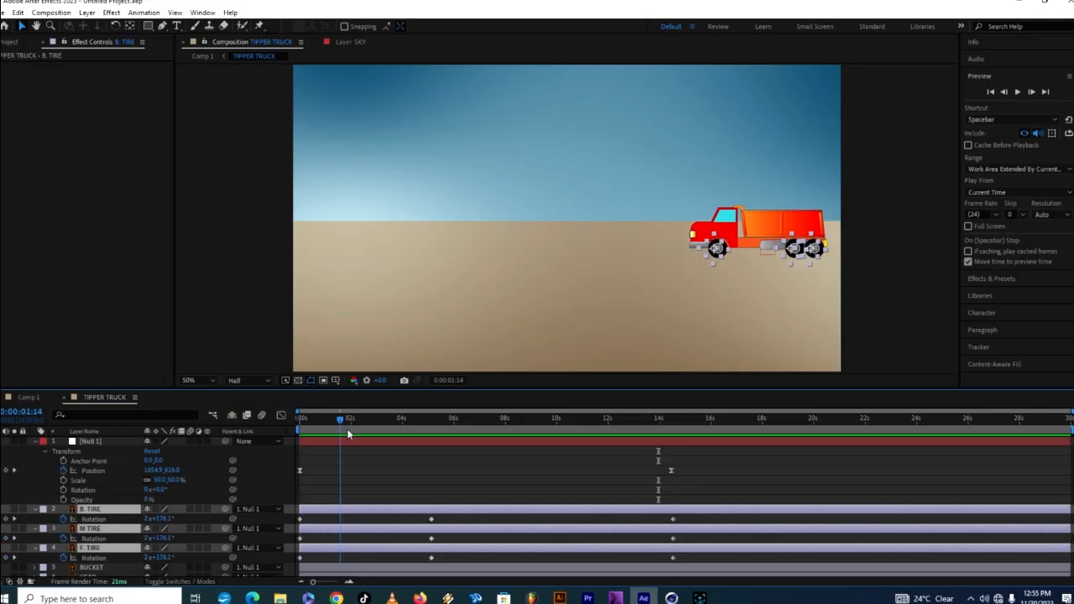
{"action": "left_click_drag", "start_coordinate": [348, 429], "coordinate": [451, 476]}
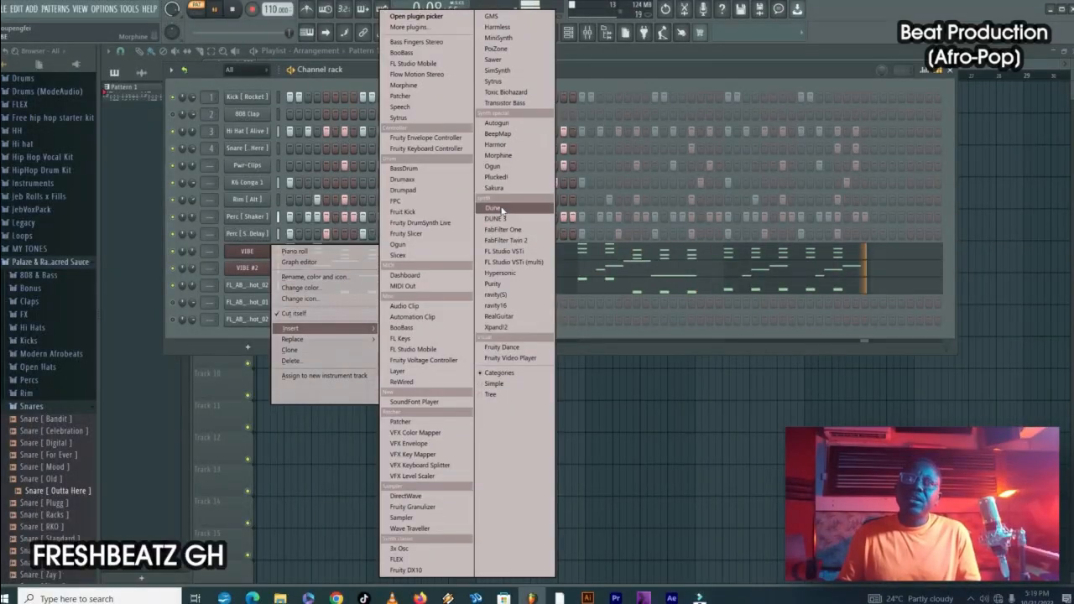
{"action": "left_click", "coordinate": [502, 208]}
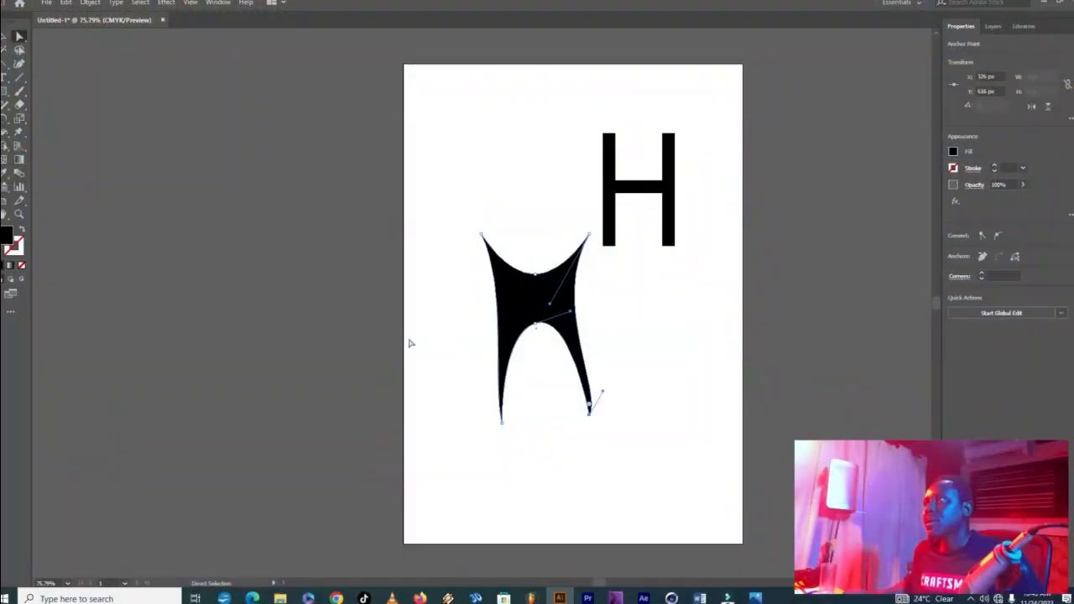
{"action": "left_click", "coordinate": [502, 423]}
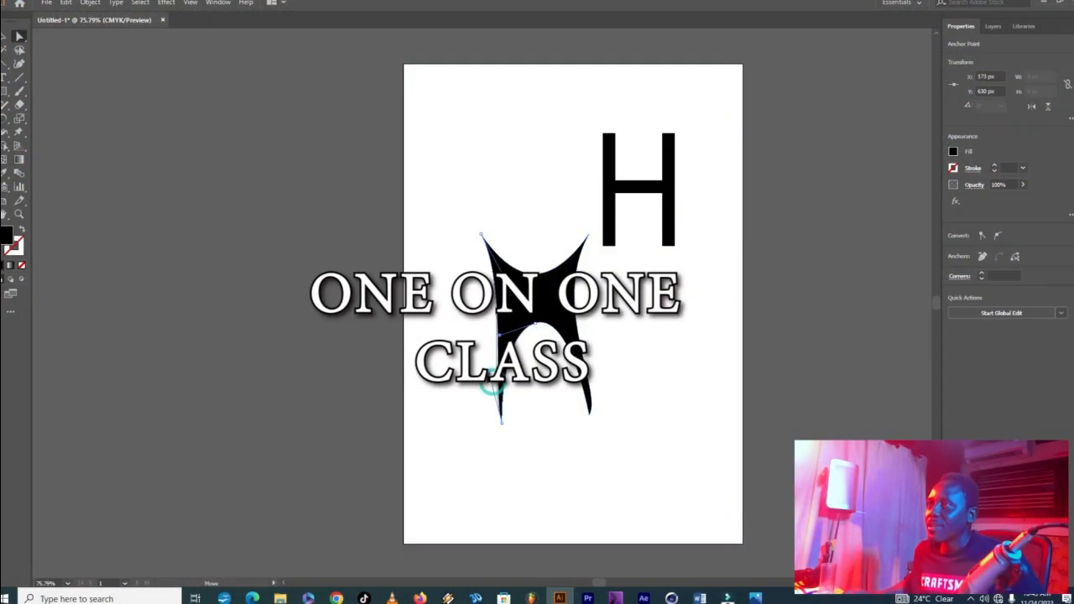